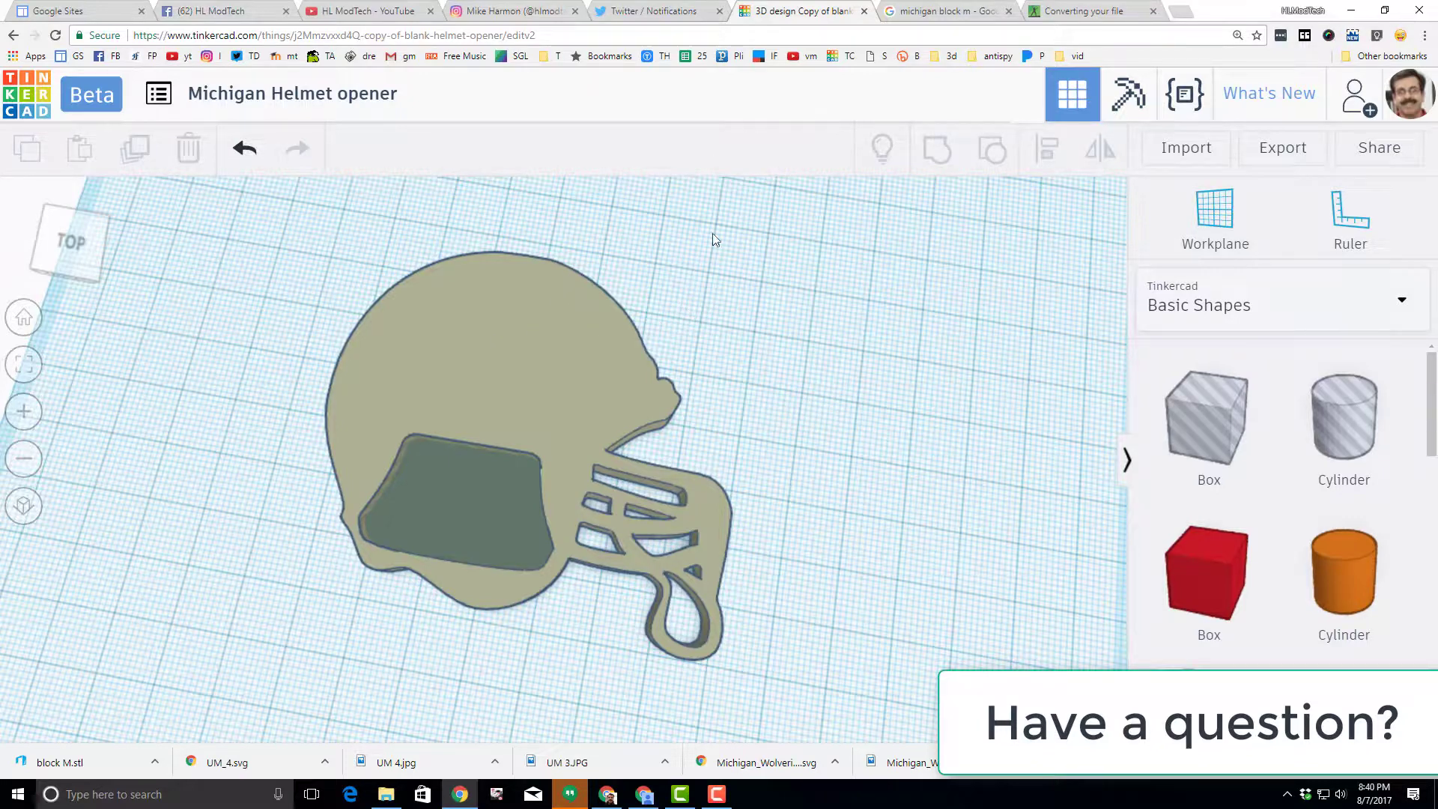
# Switch to the Michigan block M image search and preview the Wikimedia Commons Block M picture with its image options.
pyautogui.click(925, 13)
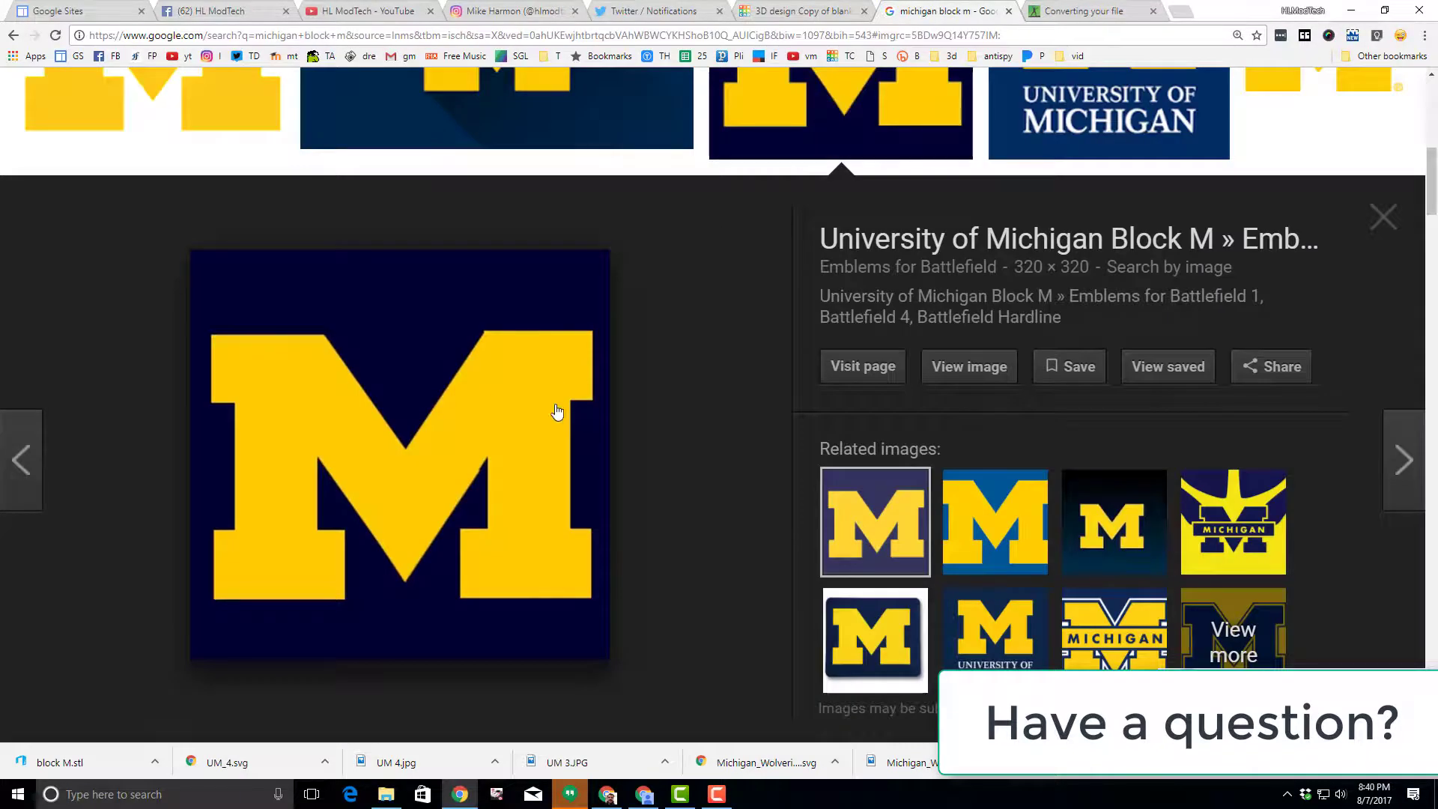
pyautogui.scroll(7, 78, 366)
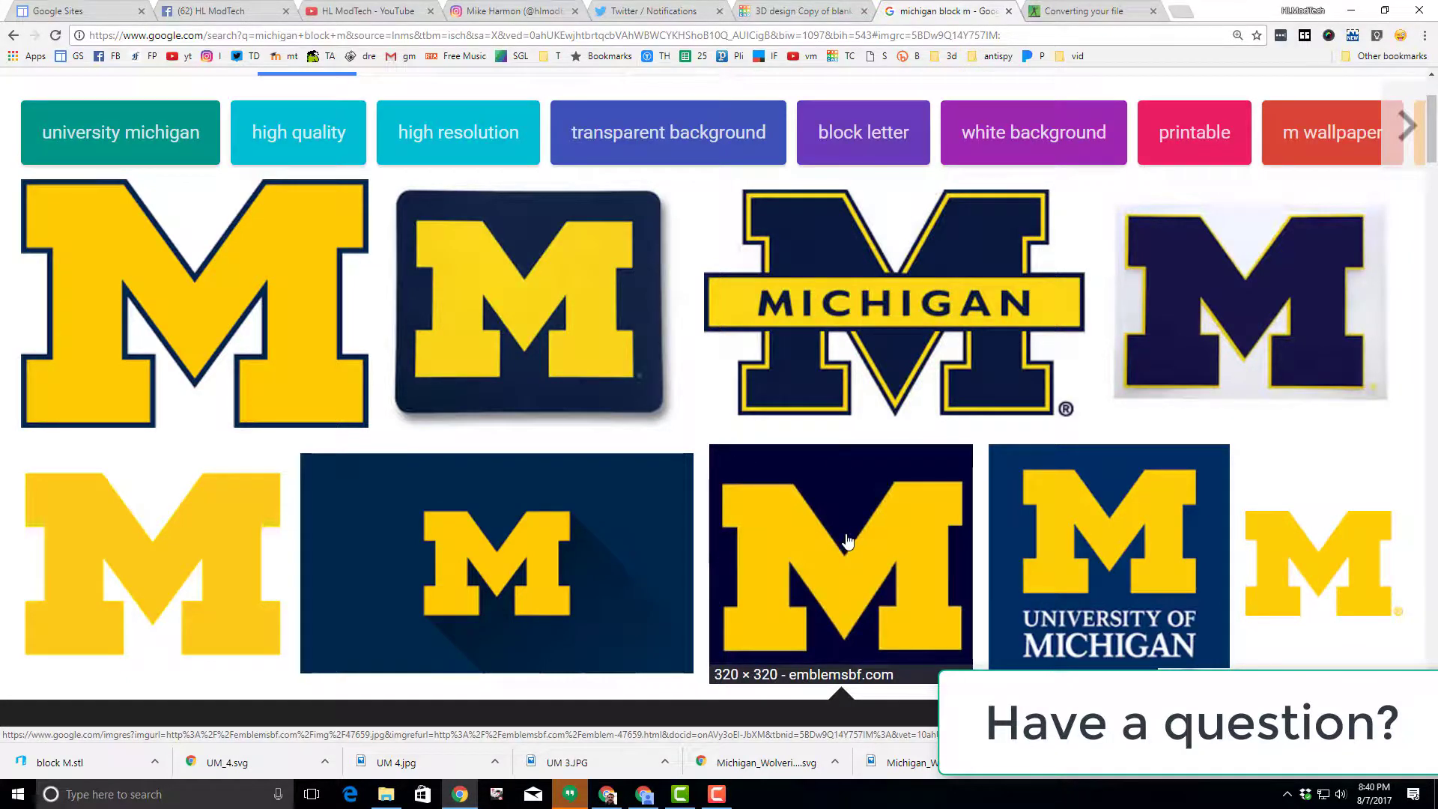
pyautogui.click(212, 331)
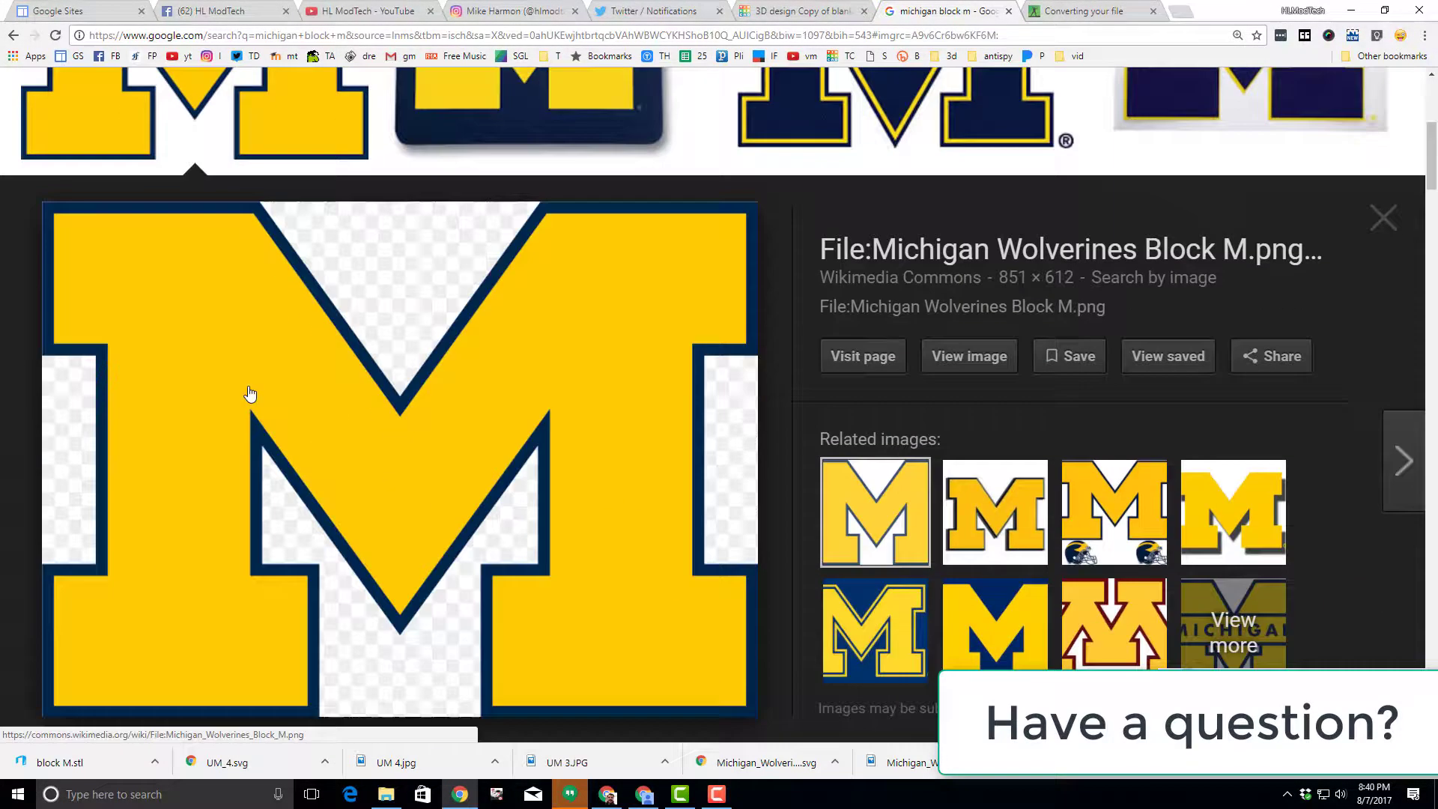
pyautogui.rightClick(401, 473)
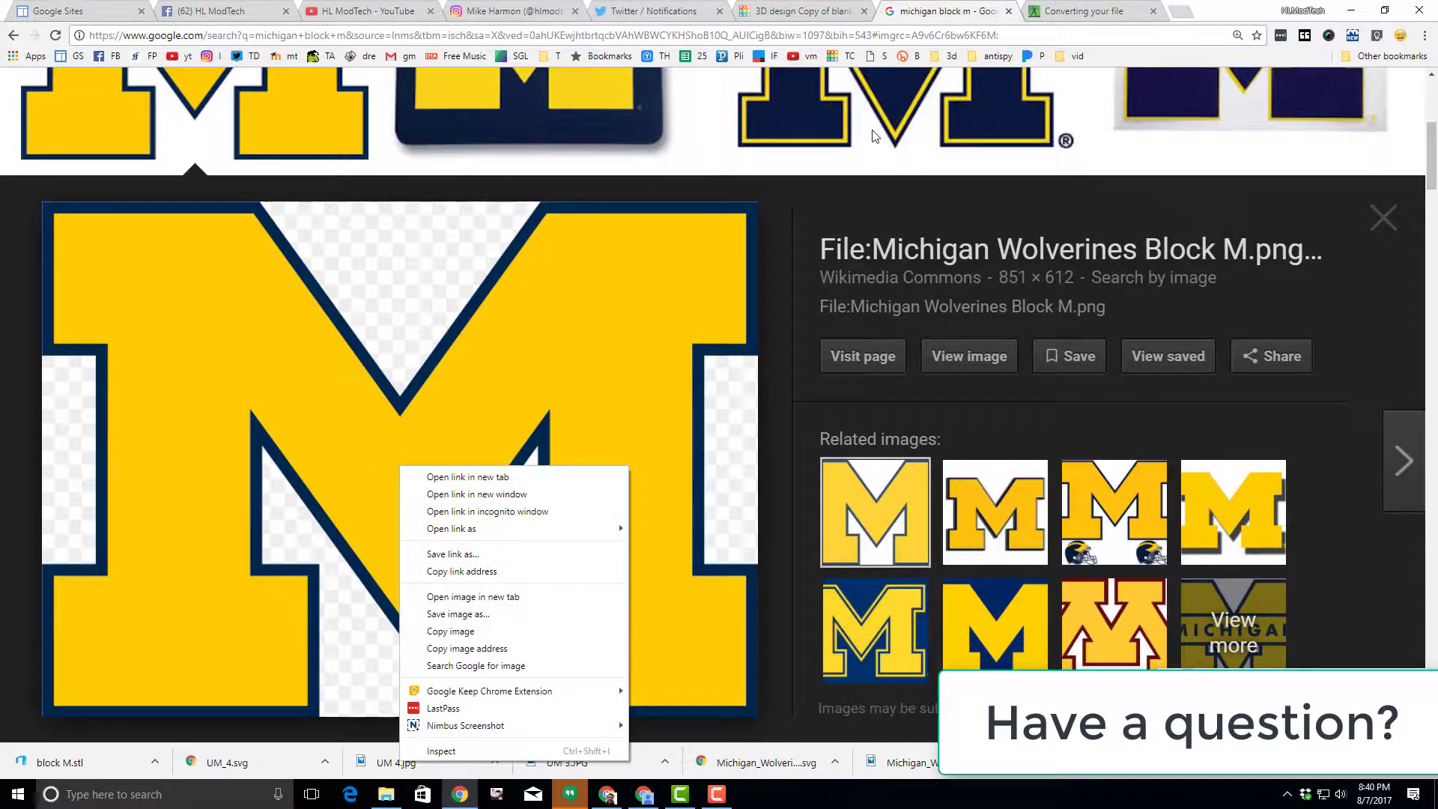
# Switch to Online-Convert, start another SVG conversion and choose the UM 3 image from the helmet opener folder as its source.
pyautogui.click(1085, 11)
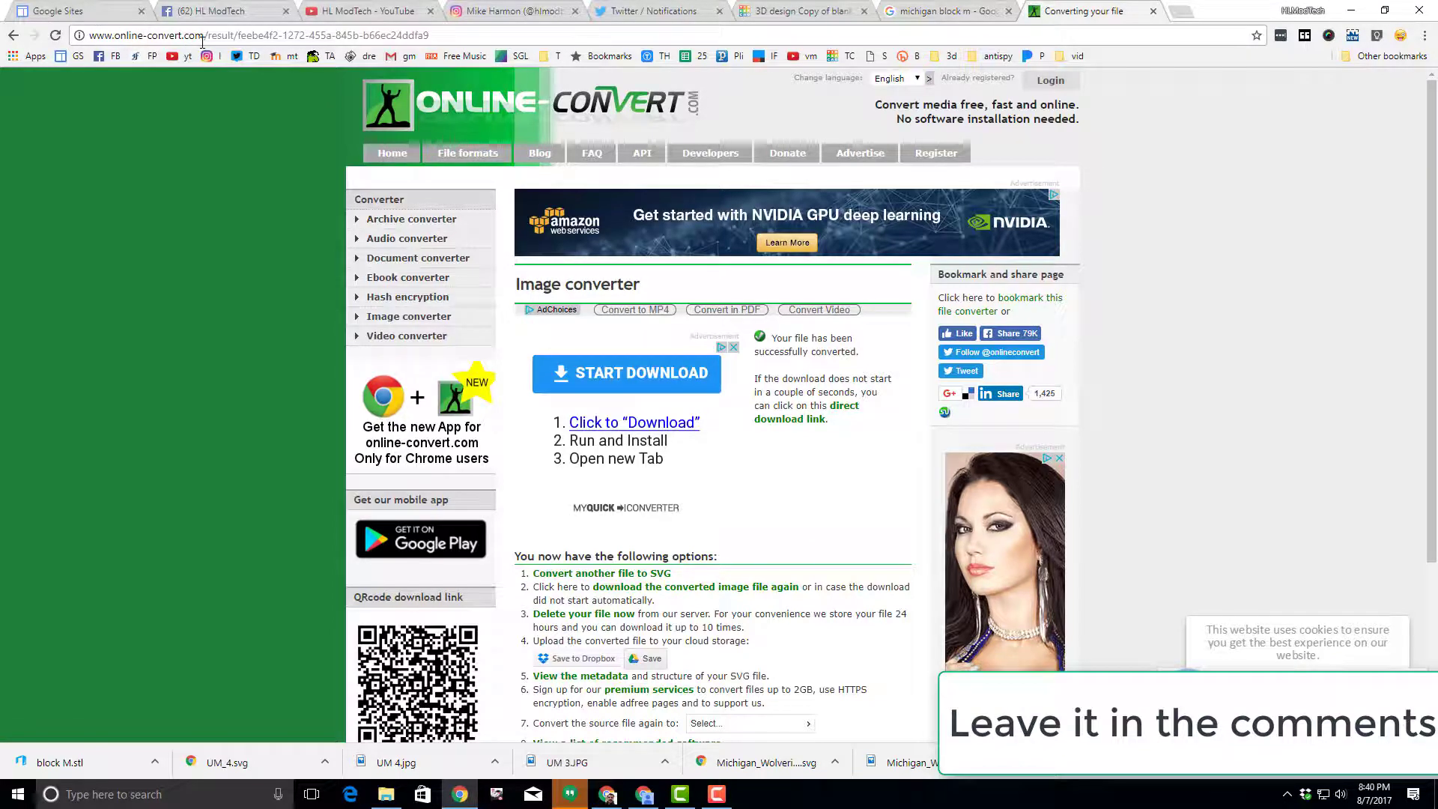
pyautogui.click(602, 575)
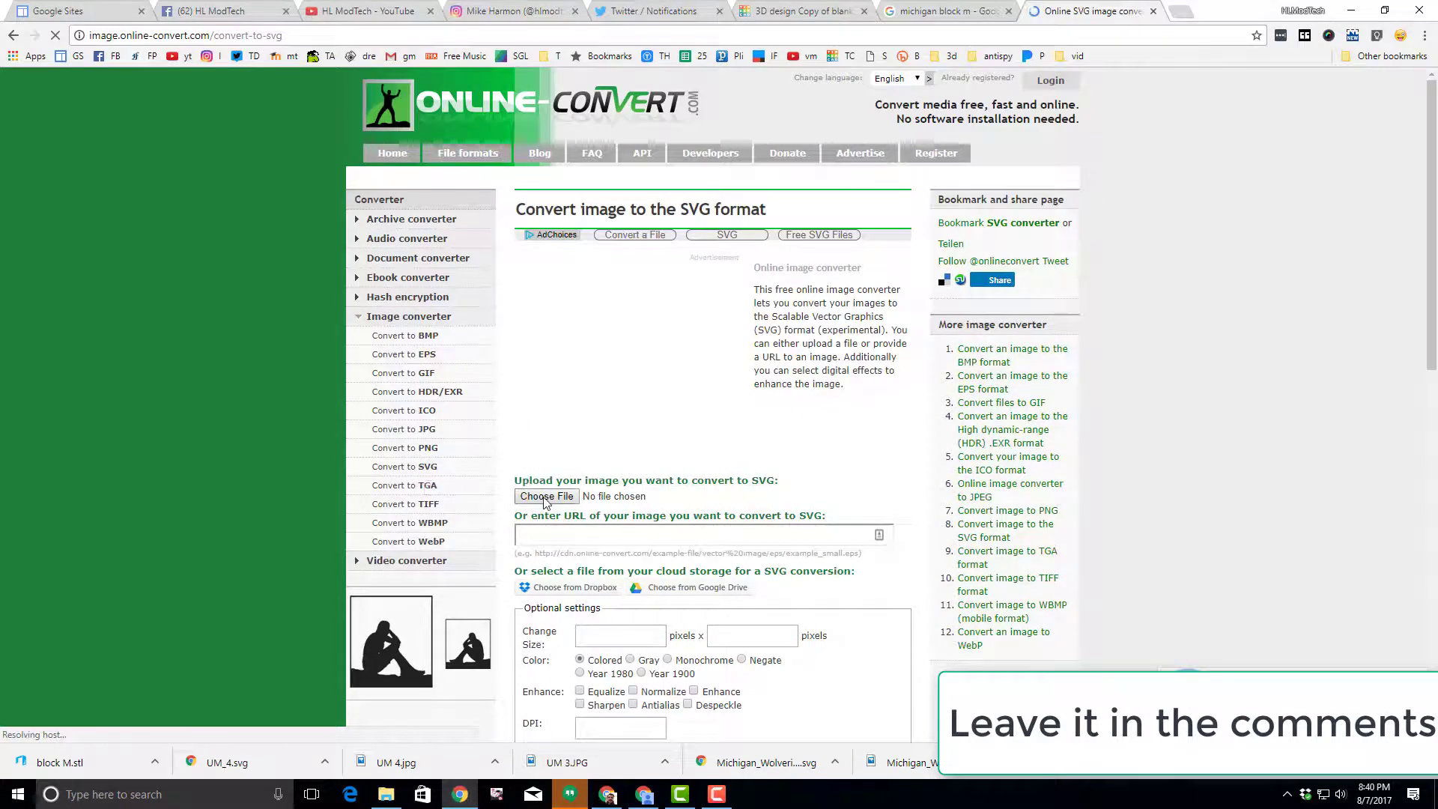
pyautogui.click(545, 497)
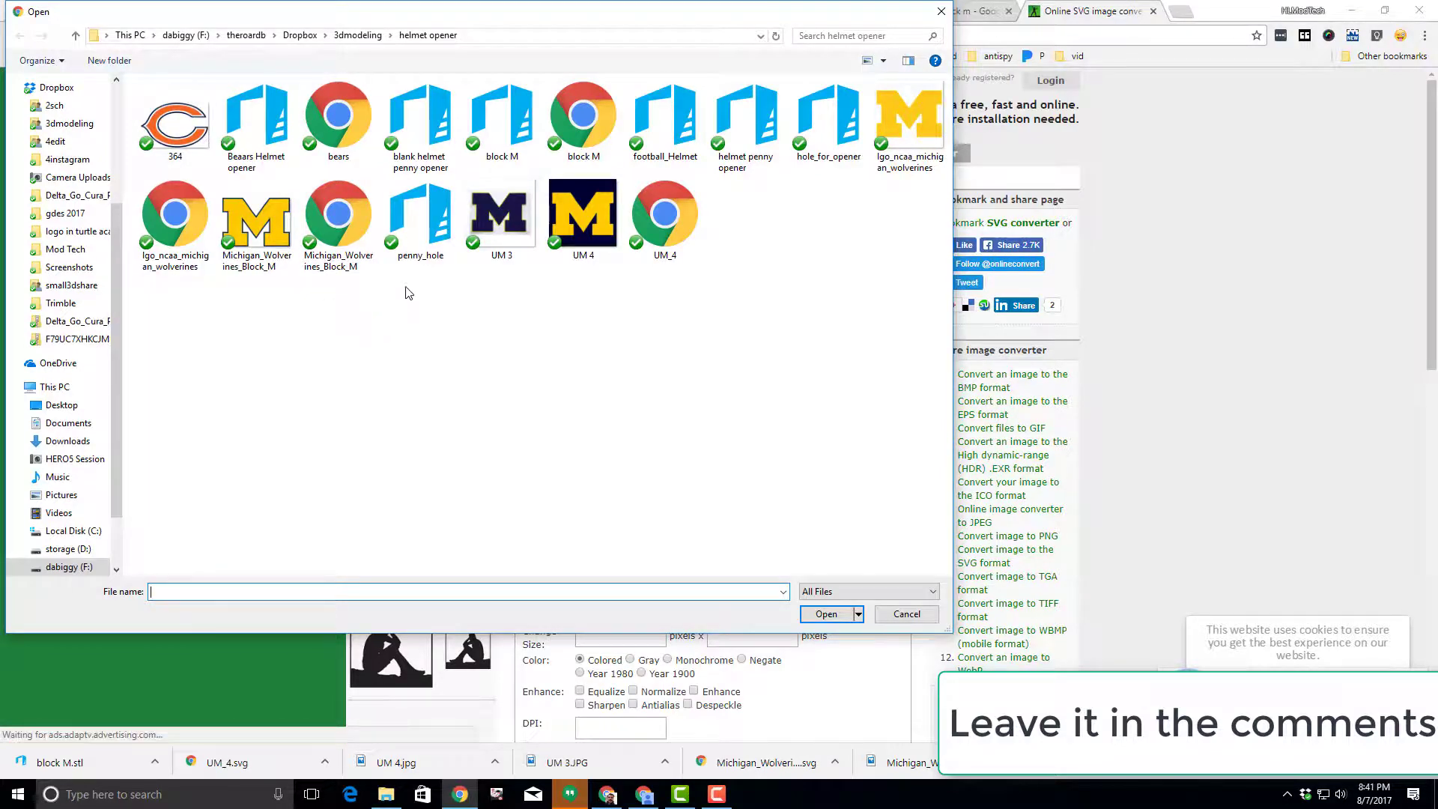
pyautogui.click(484, 234)
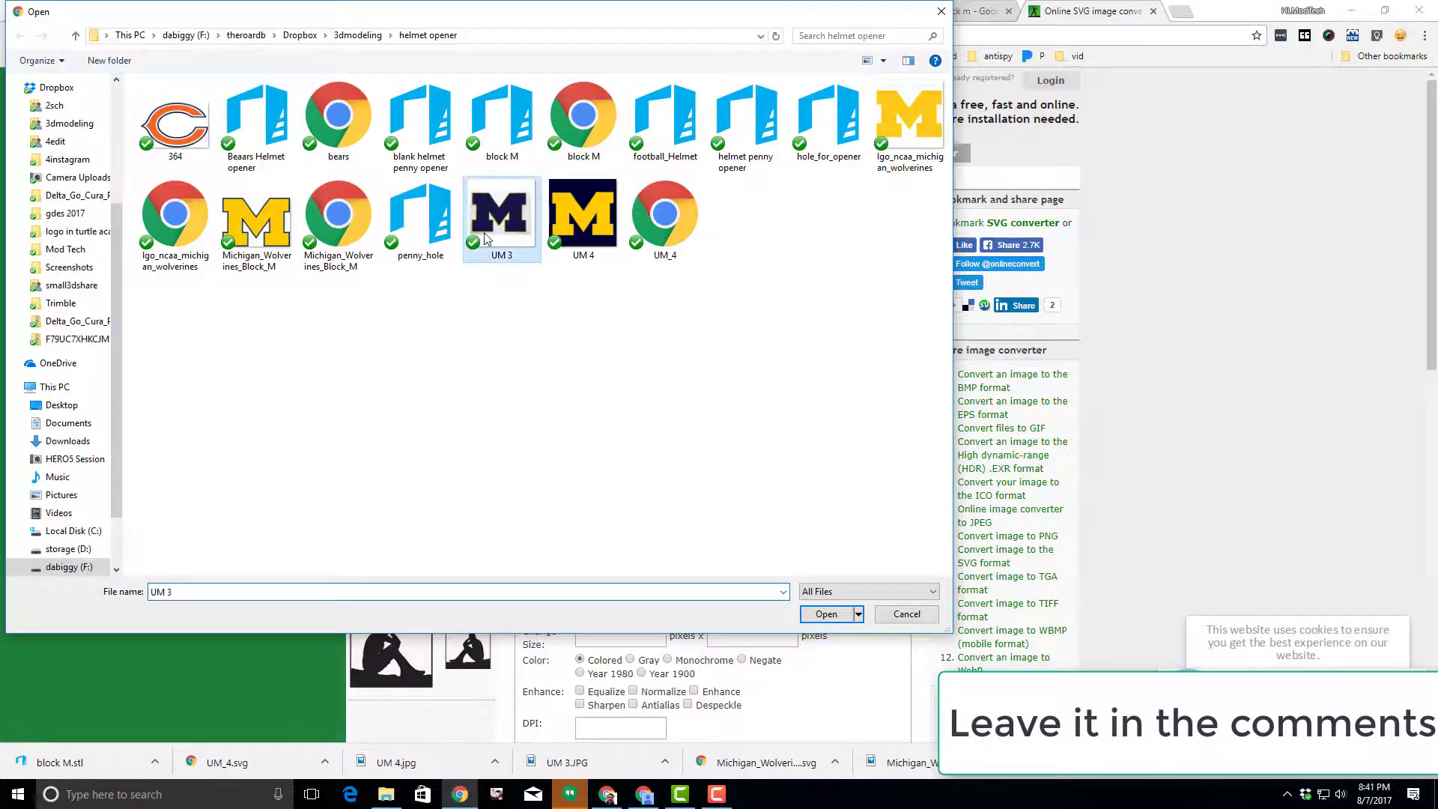
pyautogui.click(824, 614)
# Convert the uploaded image to SVG in monochrome and save it as UM_3 in the helmet opener folder.
pyautogui.scroll(-3, 639, 433)
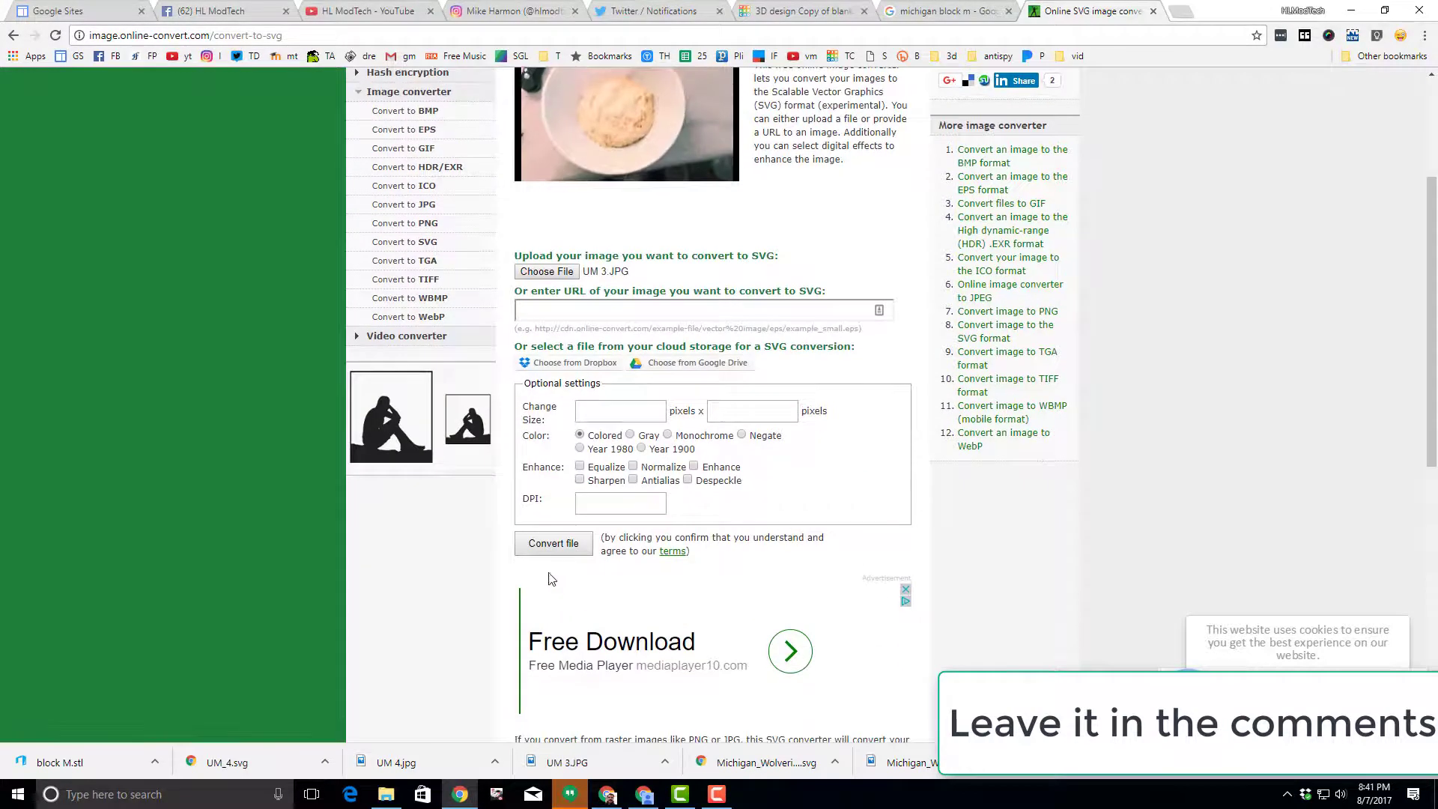
pyautogui.click(667, 434)
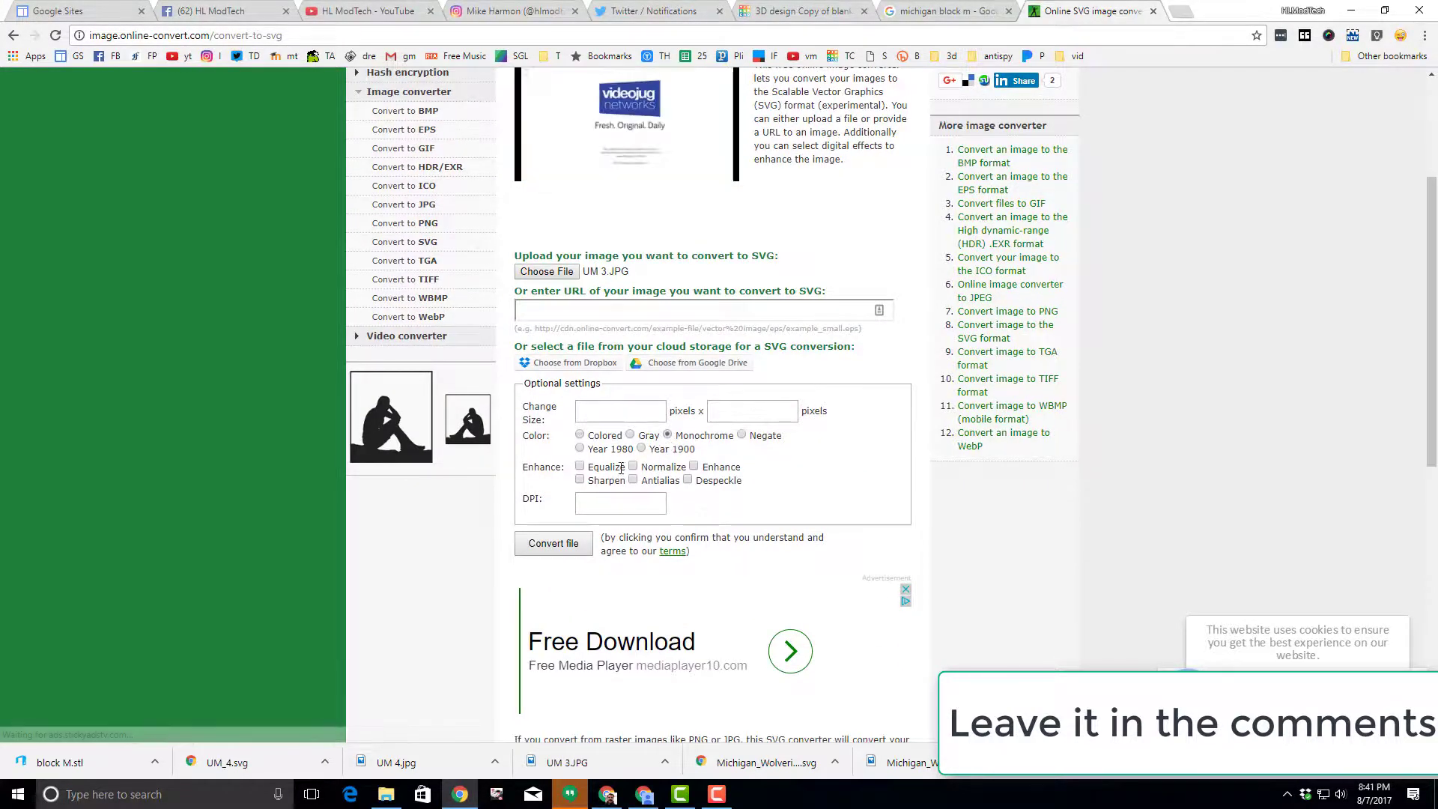
pyautogui.click(555, 545)
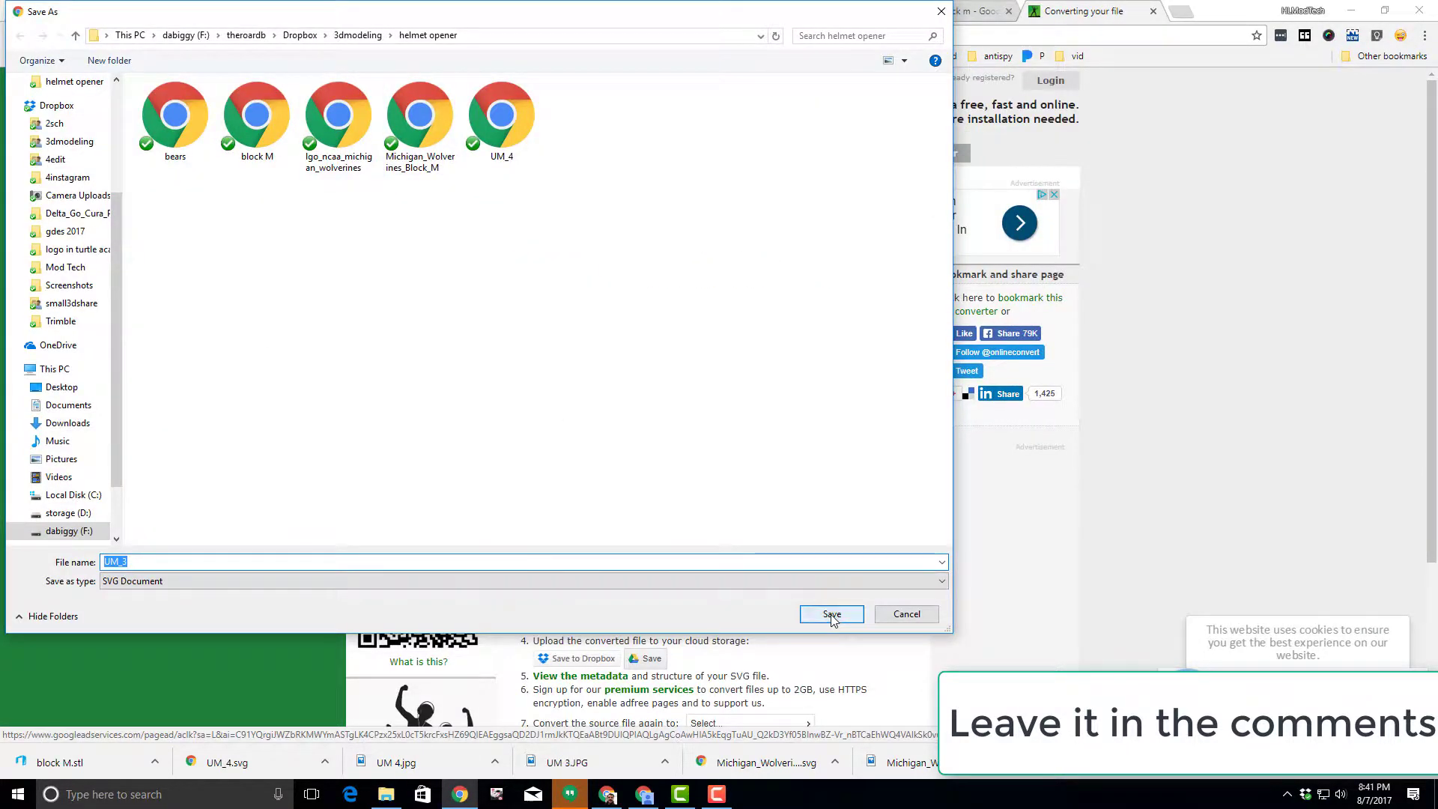
pyautogui.click(829, 612)
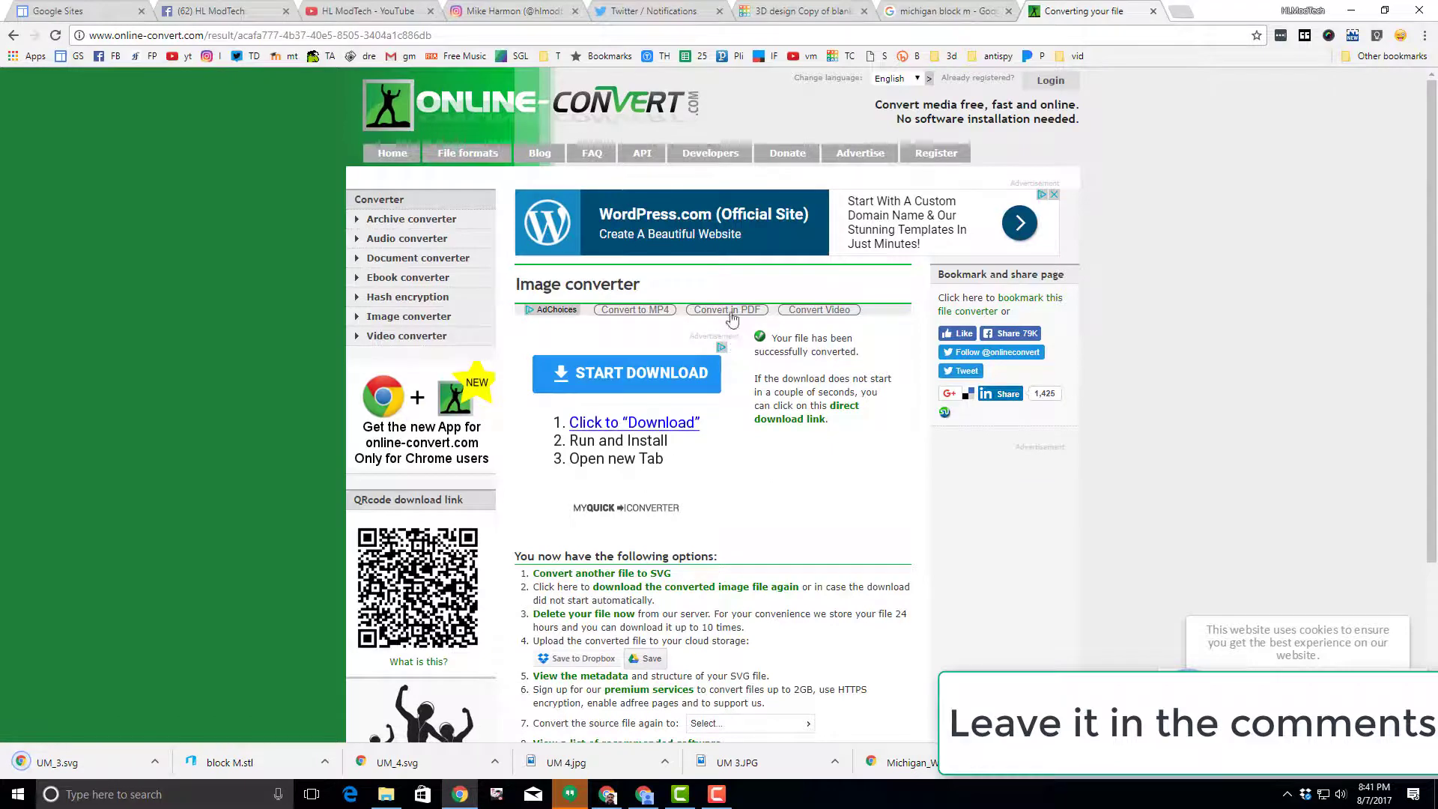
# Switch to the Tinkercad helmet design and import UM_4.svg with a length of 30 and a width of 30.
pyautogui.click(779, 12)
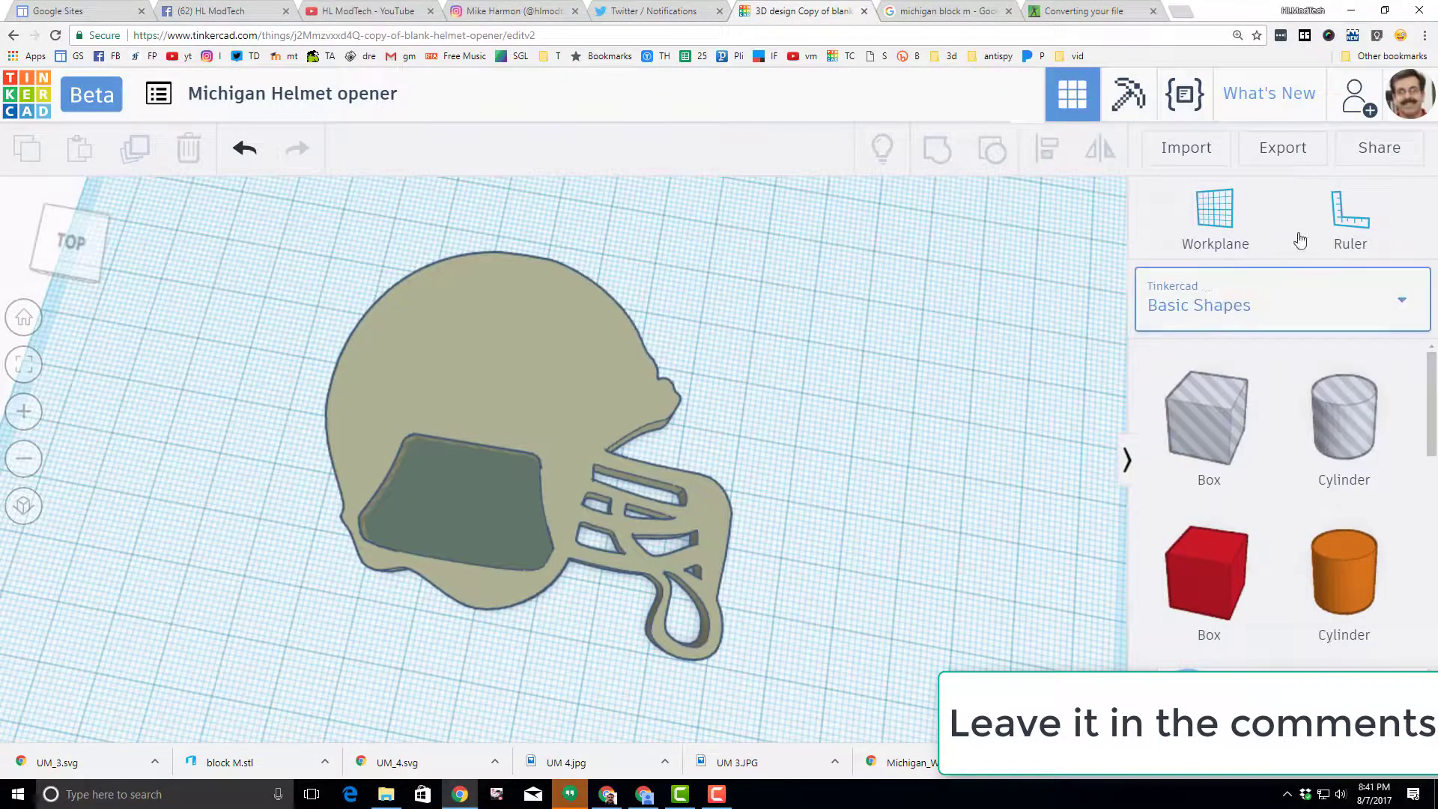
pyautogui.click(1189, 148)
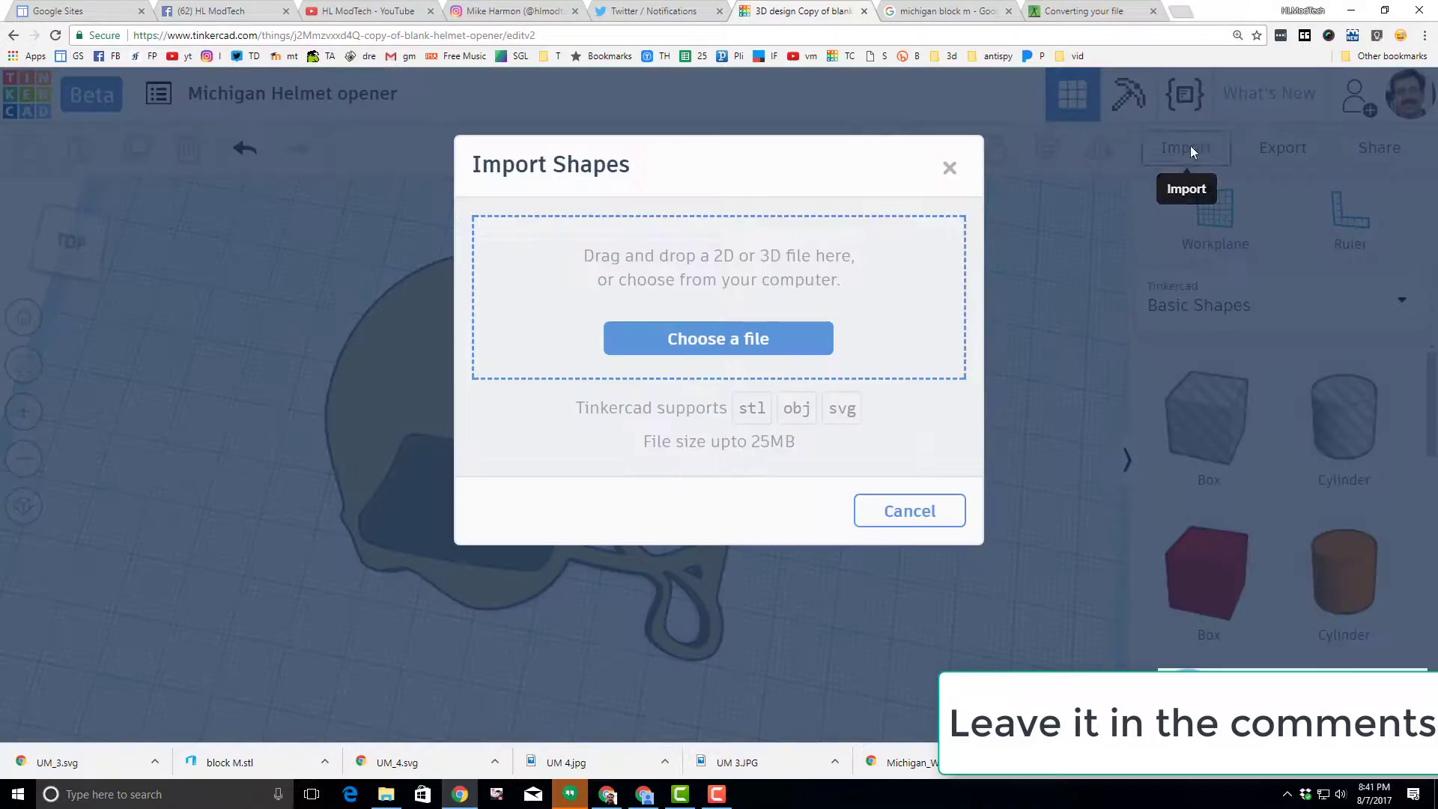
pyautogui.click(741, 337)
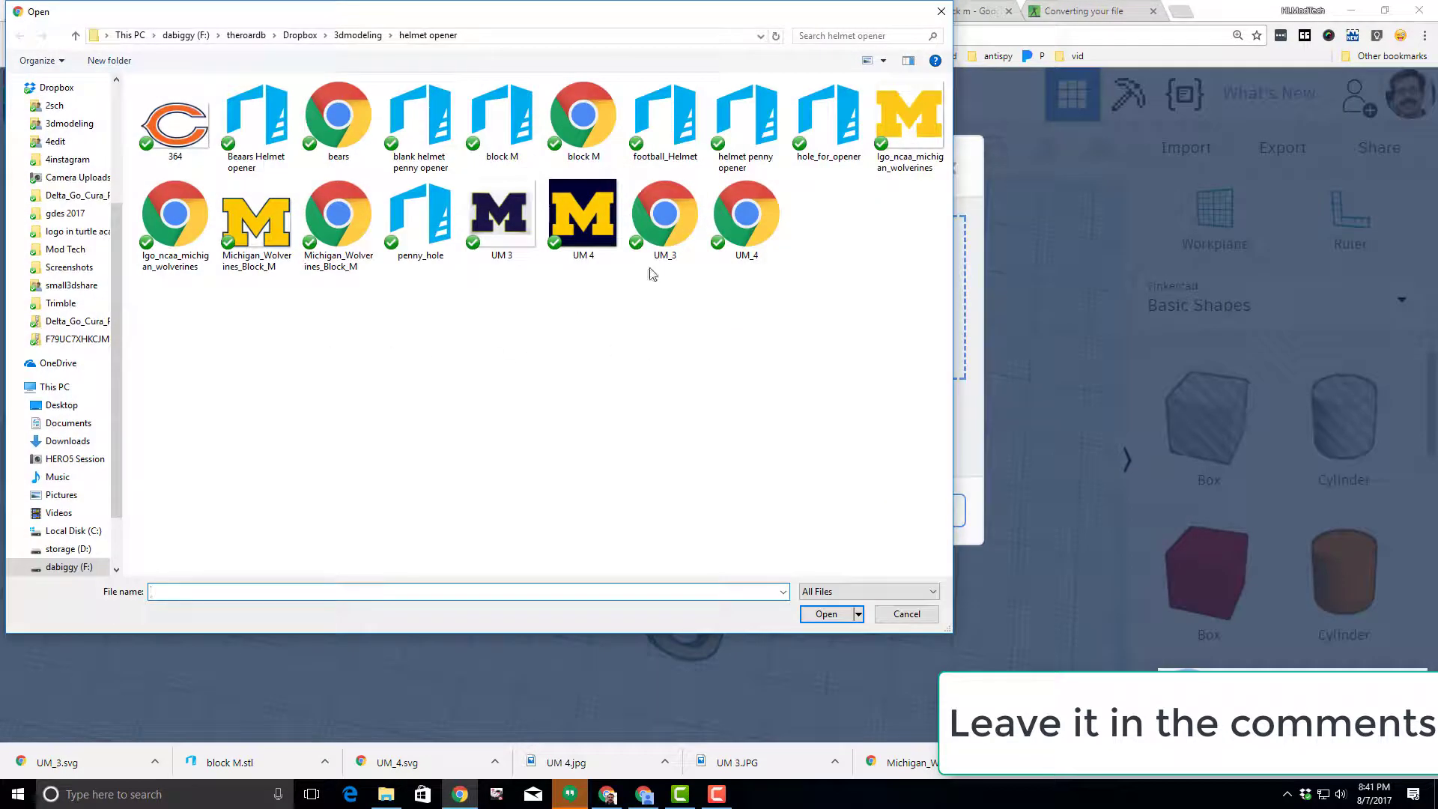
pyautogui.doubleClick(741, 238)
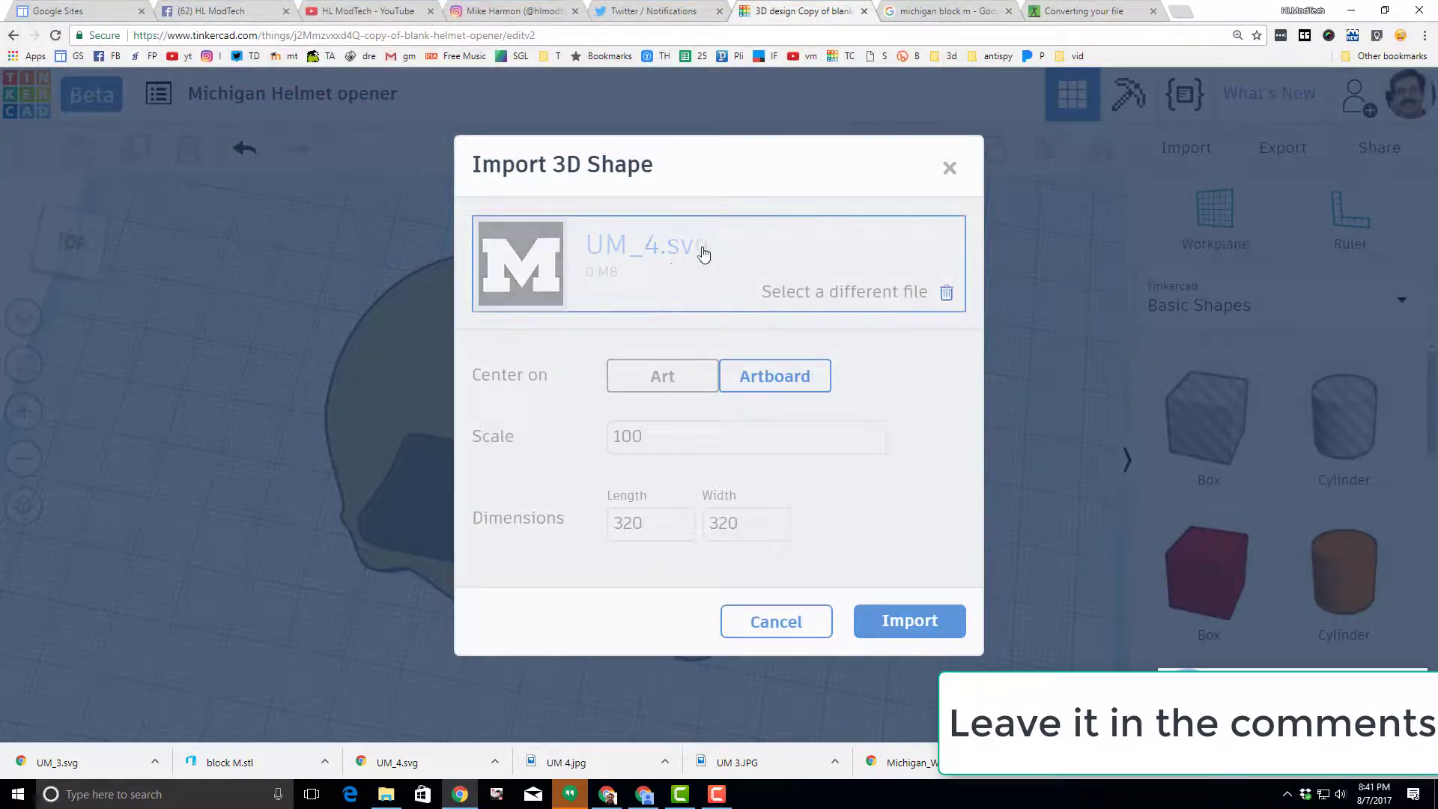
pyautogui.doubleClick(656, 529)
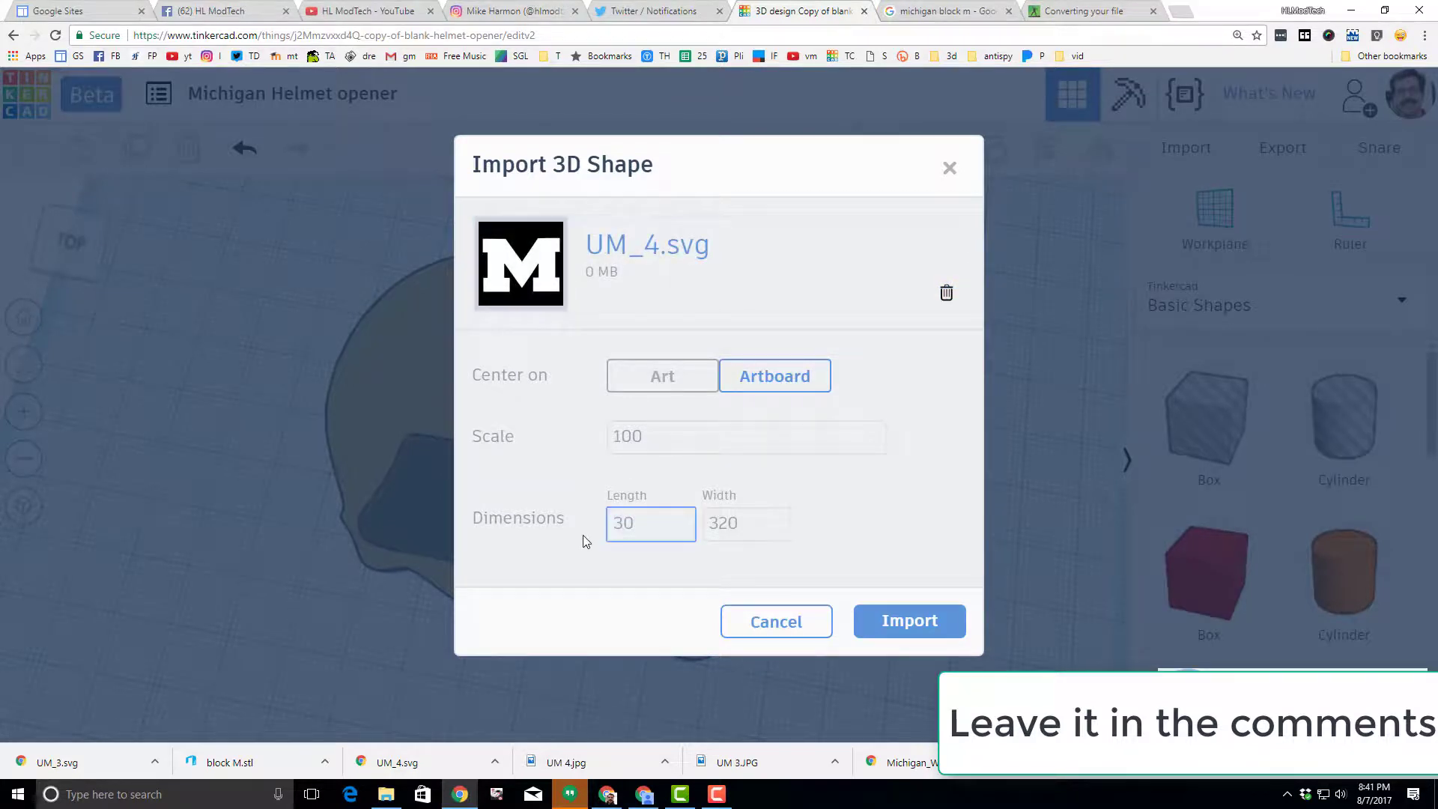
pyautogui.click(769, 528)
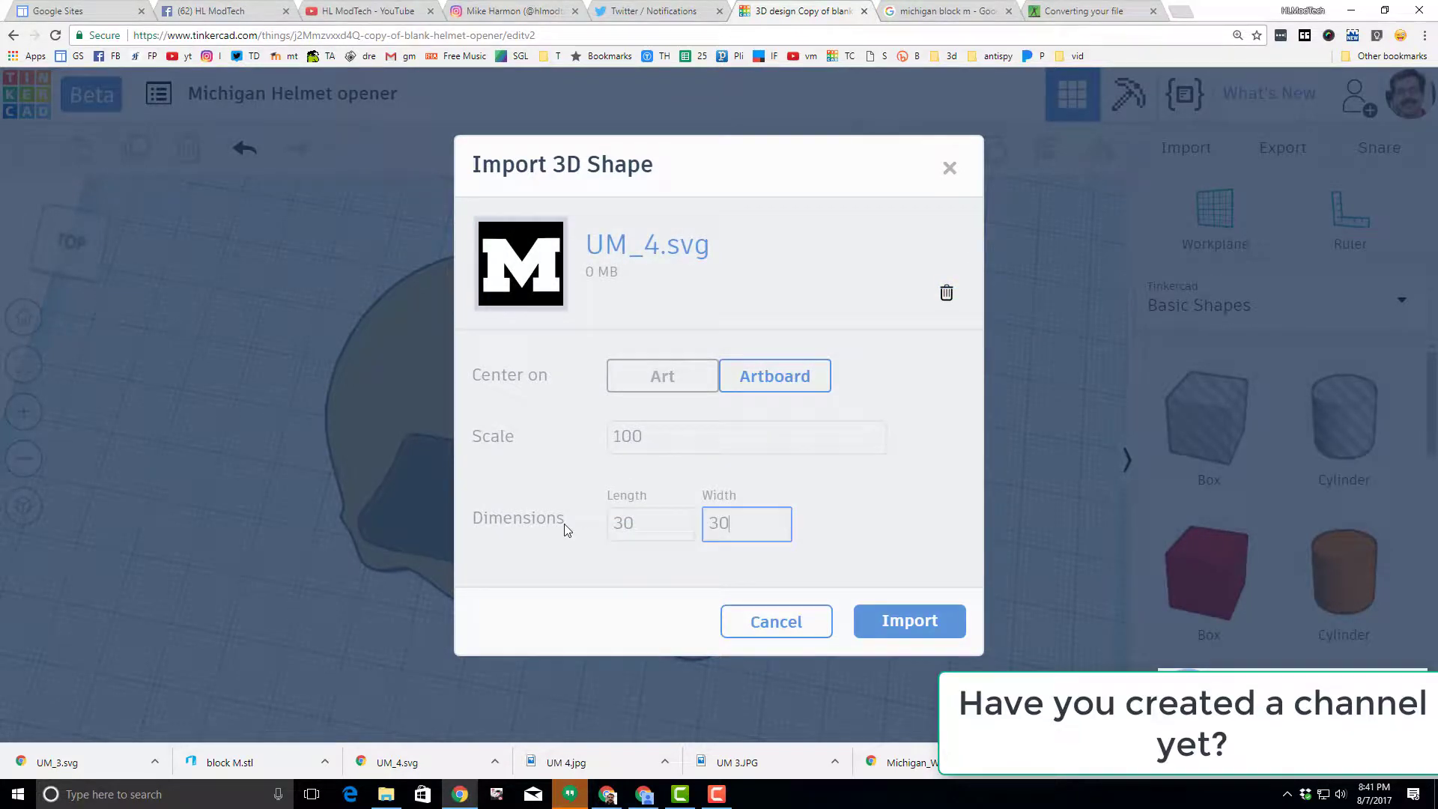
pyautogui.click(904, 623)
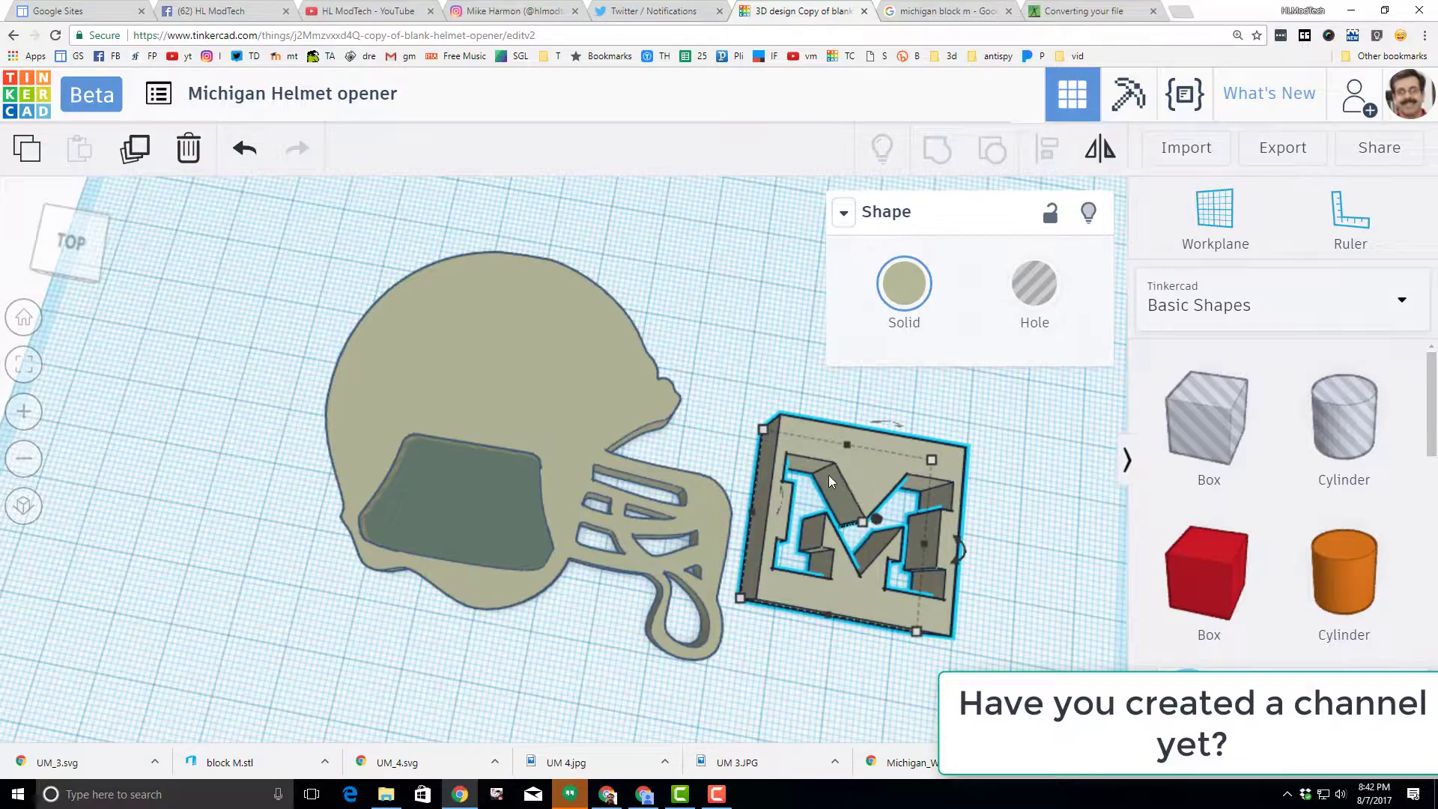
# In top view, place a solid box over the imported M block and resize it to about 27 by 25 mm.
pyautogui.scroll(-2, 846, 599)
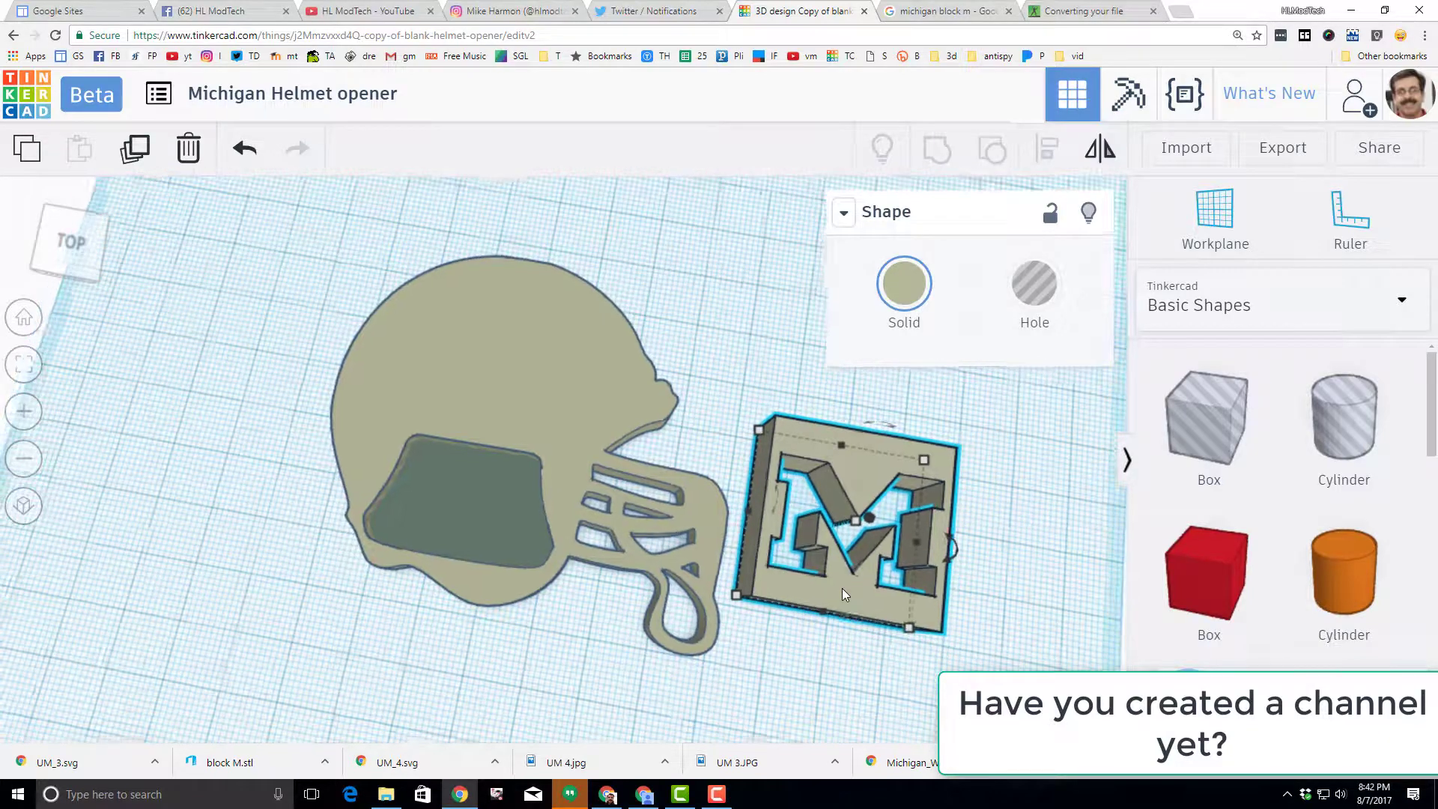
pyautogui.moveTo(723, 631); pyautogui.dragTo(591, 636, button='right')
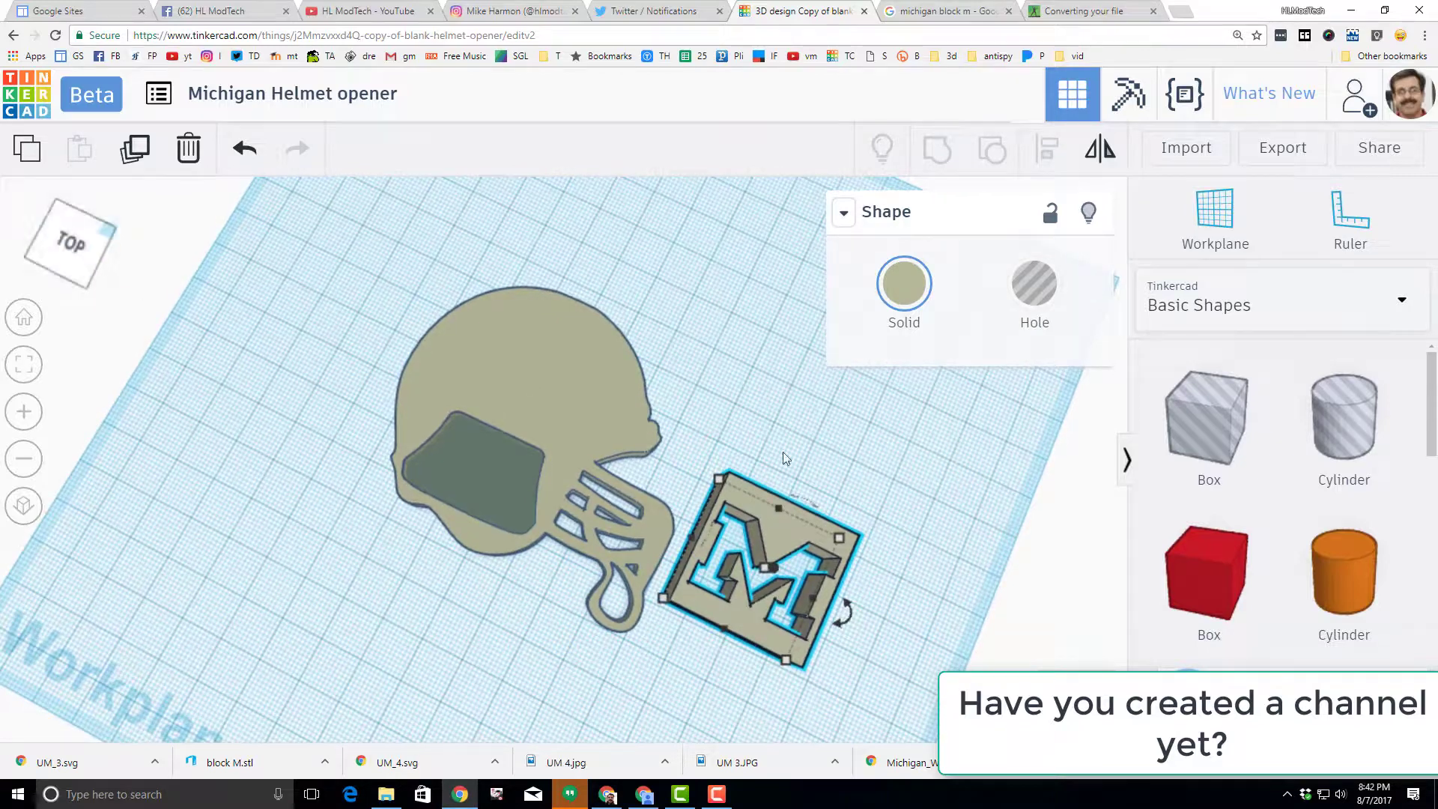
pyautogui.click(70, 242)
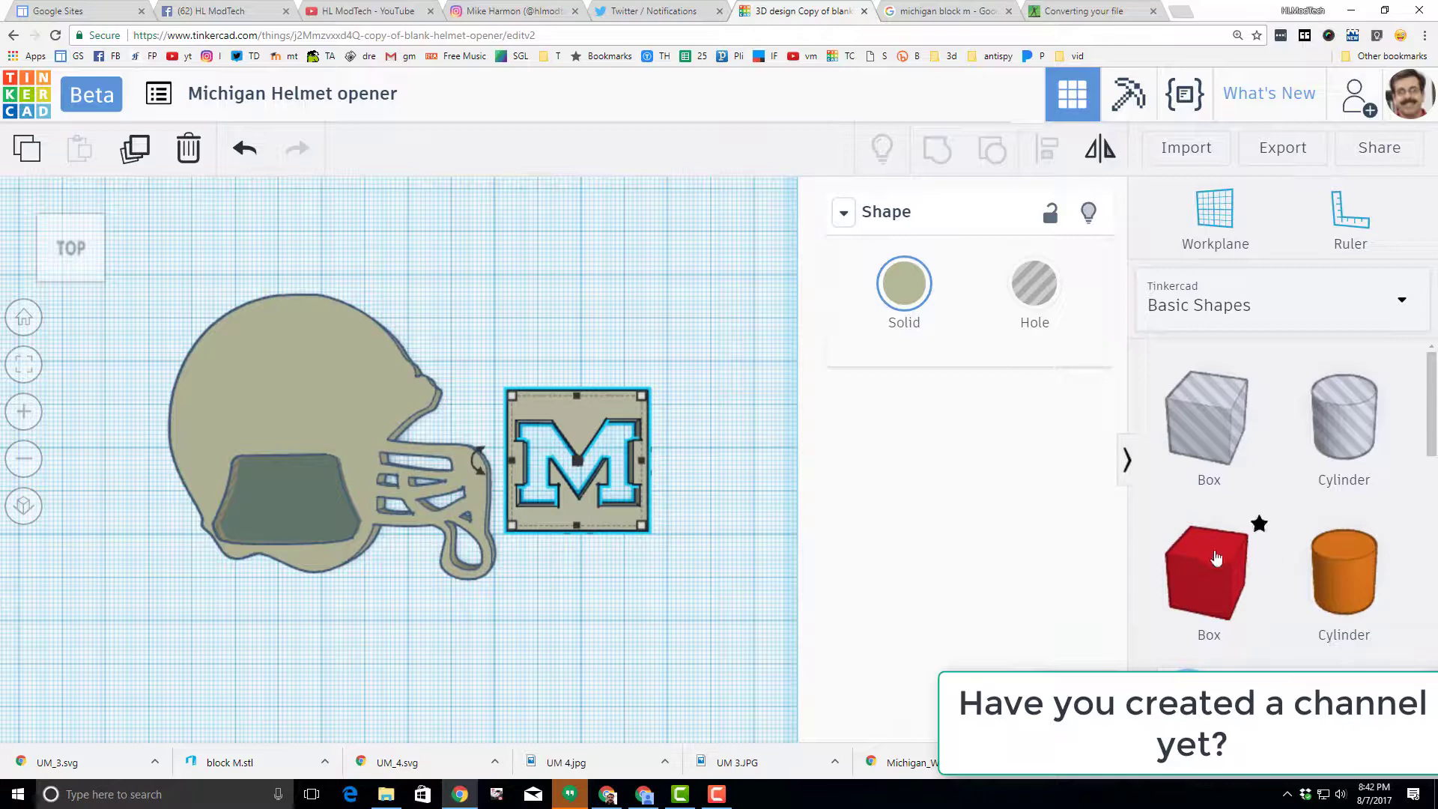
pyautogui.moveTo(1215, 558); pyautogui.dragTo(560, 453)
pyautogui.scroll(3, 560, 453)
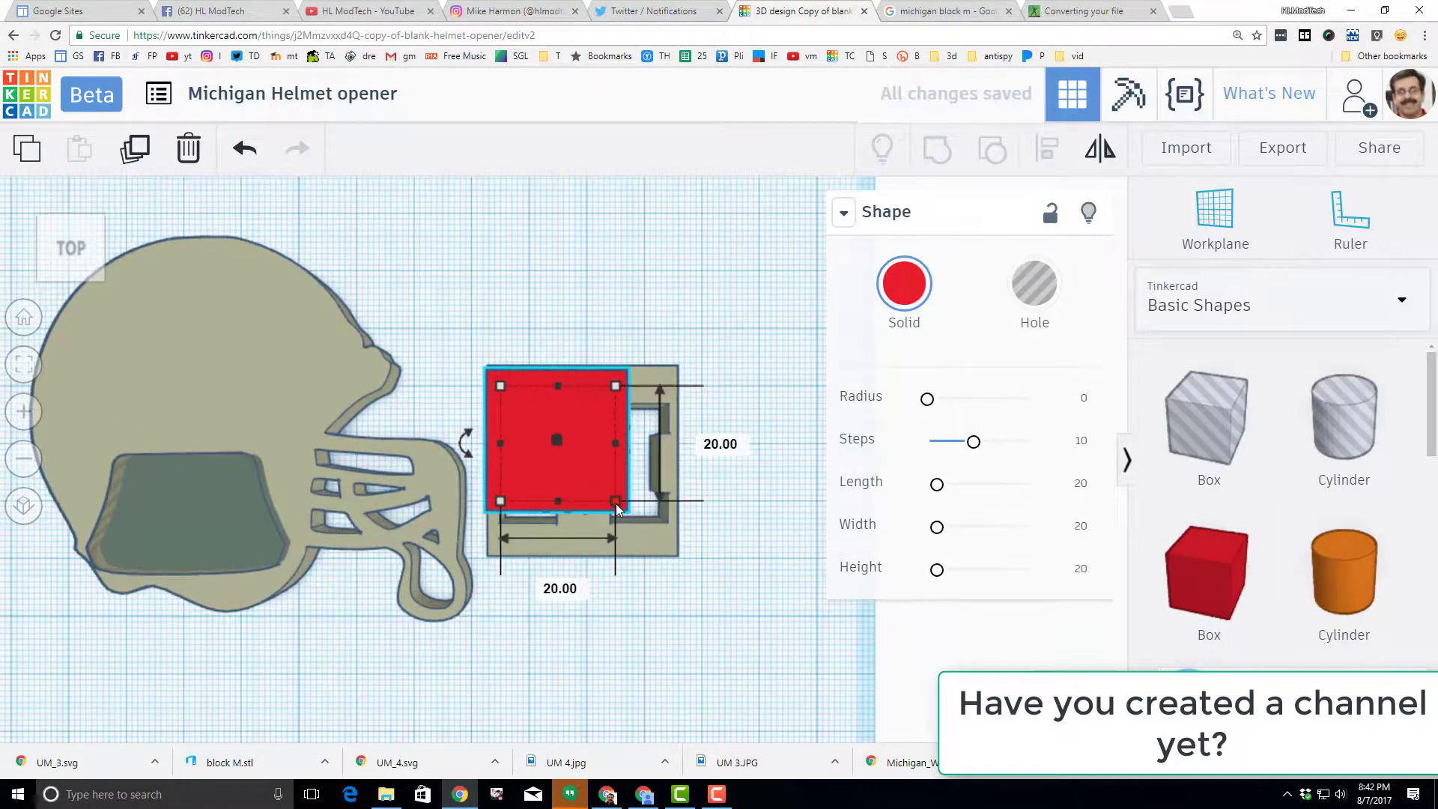
pyautogui.moveTo(620, 511); pyautogui.dragTo(667, 555)
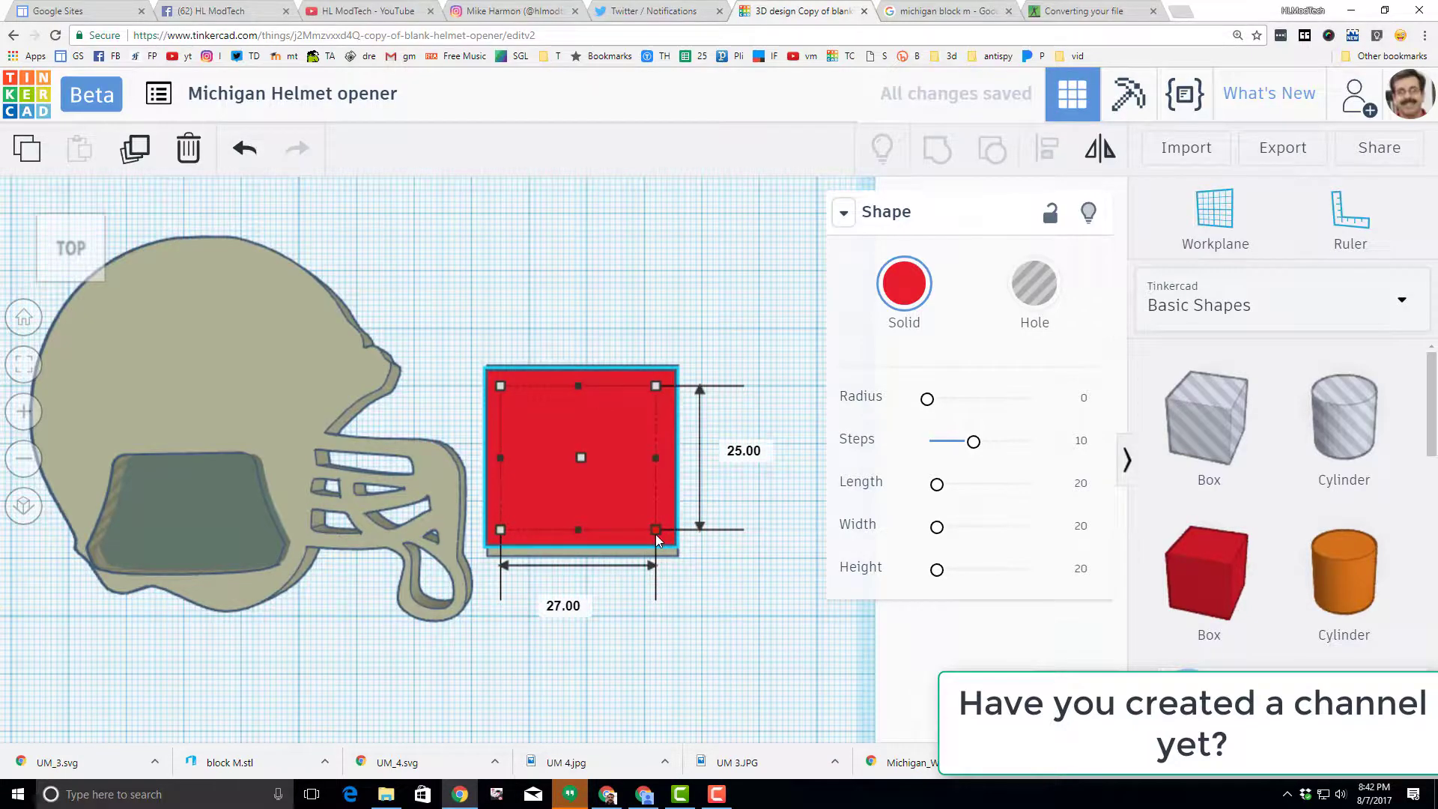
# Set the snap grid to 0.1 mm and adjust the box's side edges to fit just inside the M block's outline.
pyautogui.moveTo(738, 600); pyautogui.dragTo(671, 520, button='right')
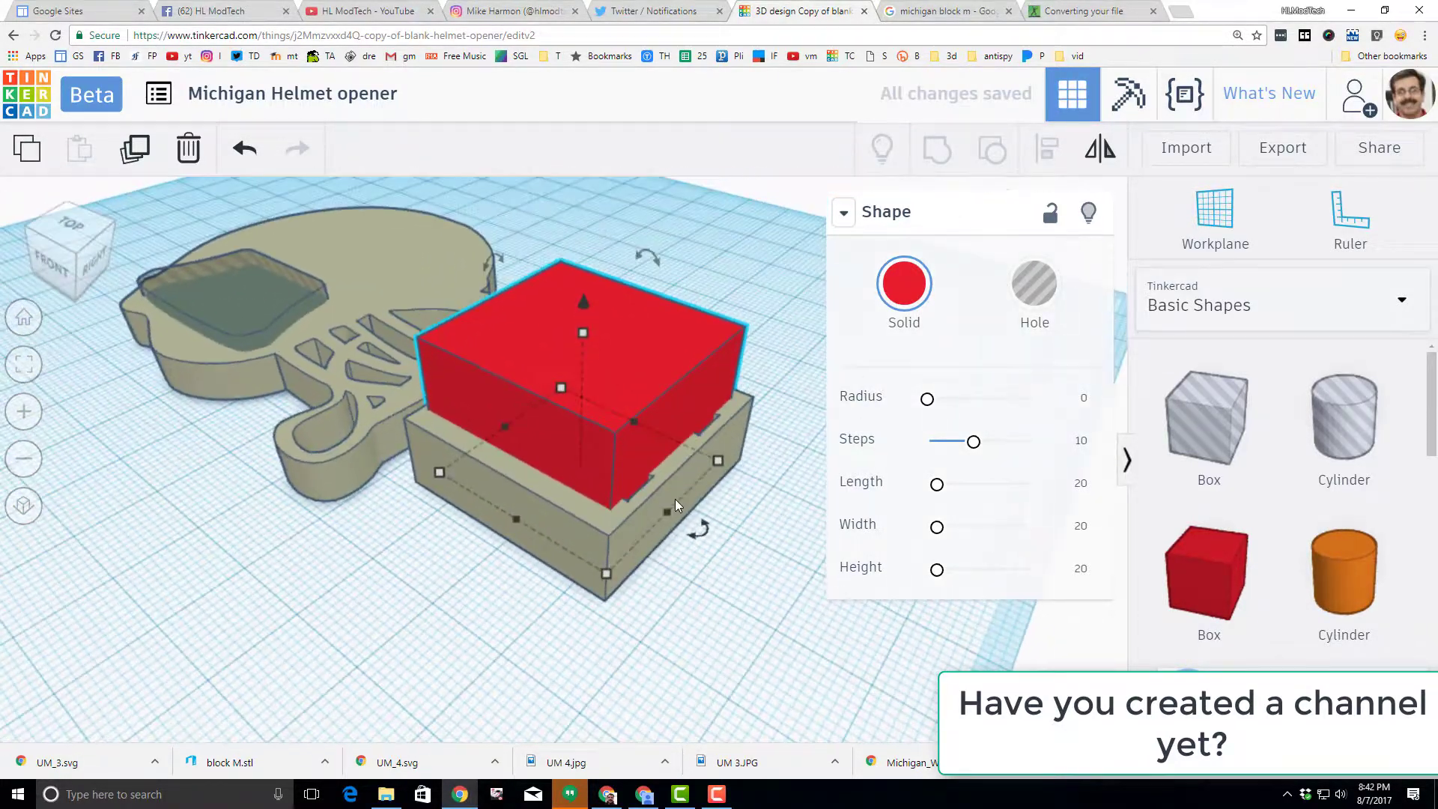
pyautogui.moveTo(670, 520); pyautogui.dragTo(679, 530)
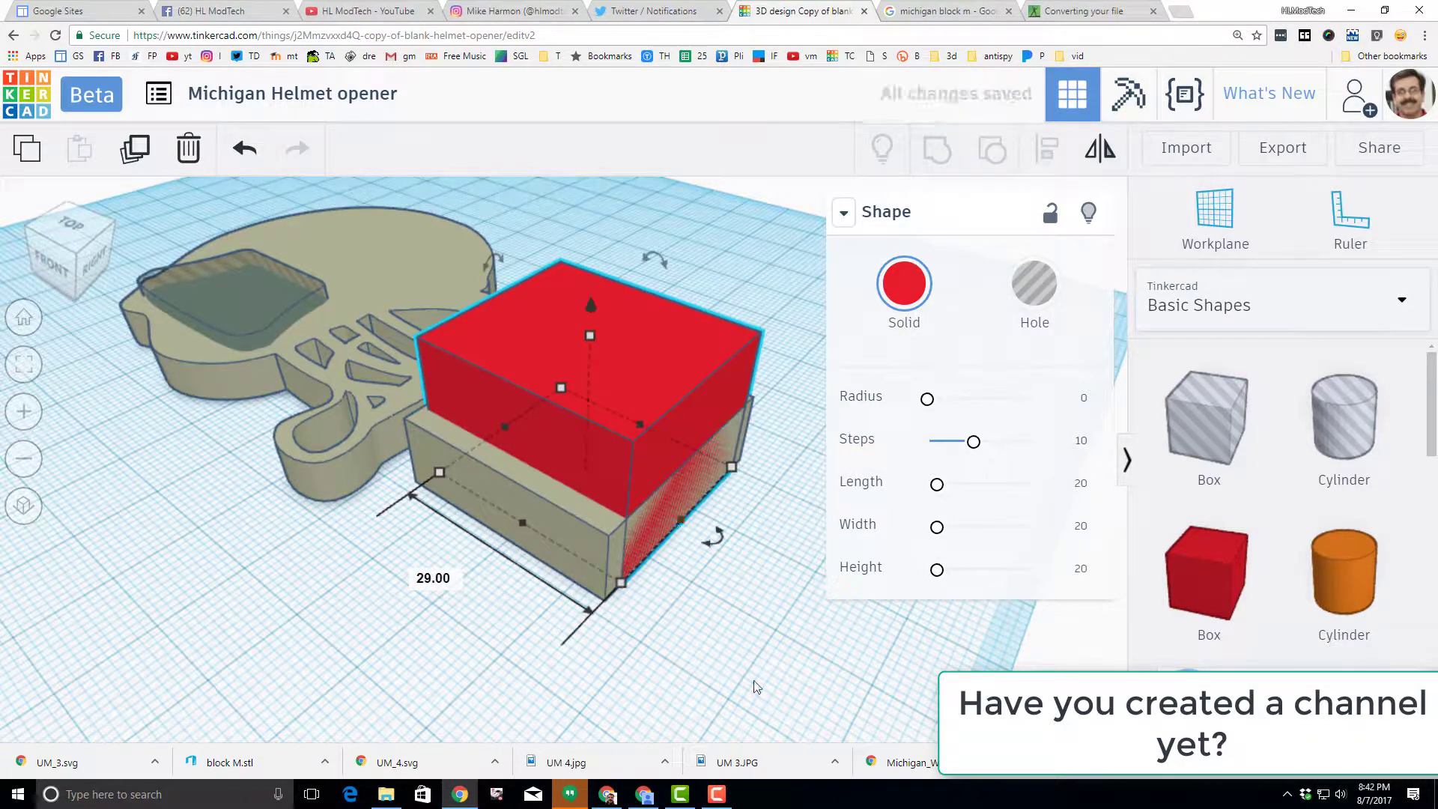
pyautogui.click(1078, 717)
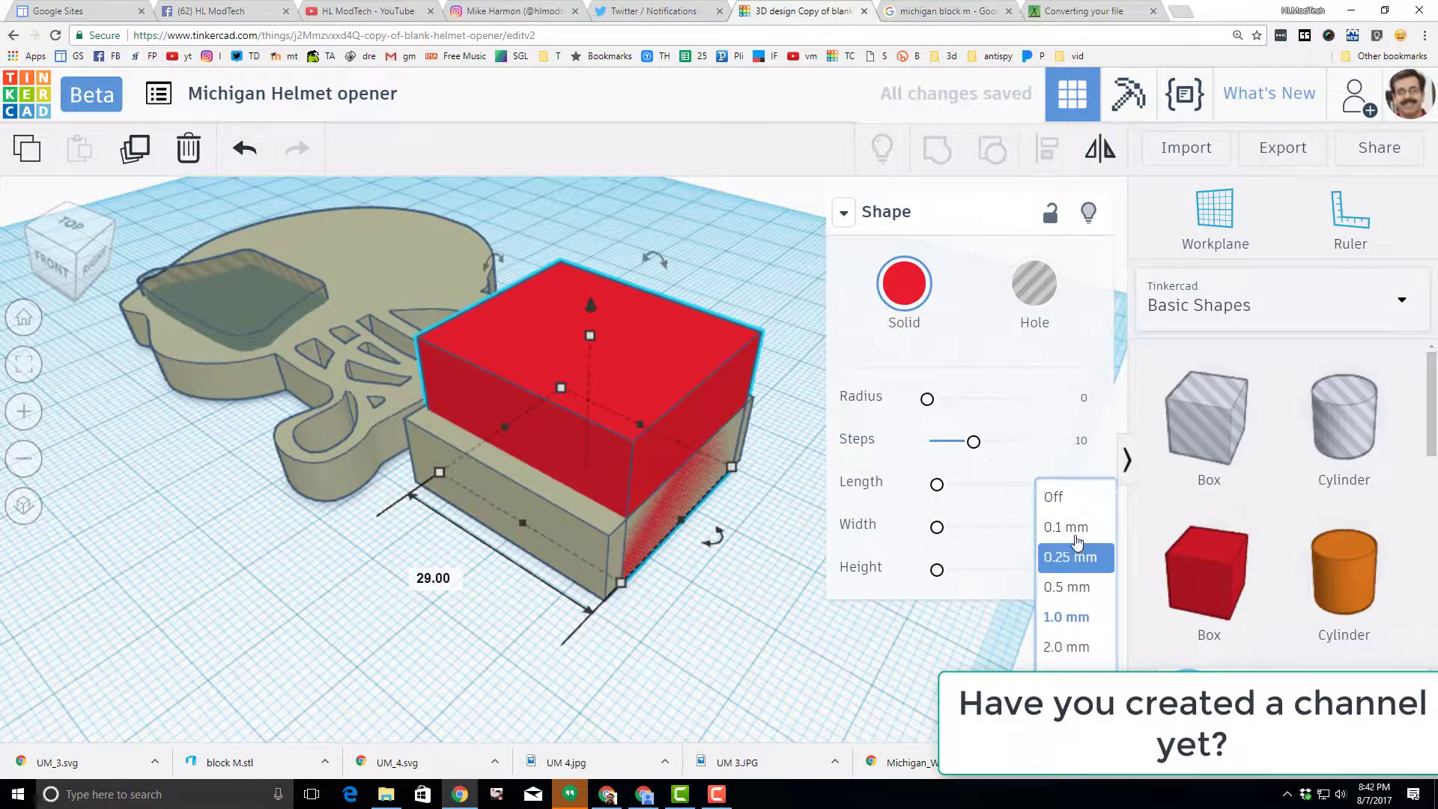
pyautogui.click(1076, 532)
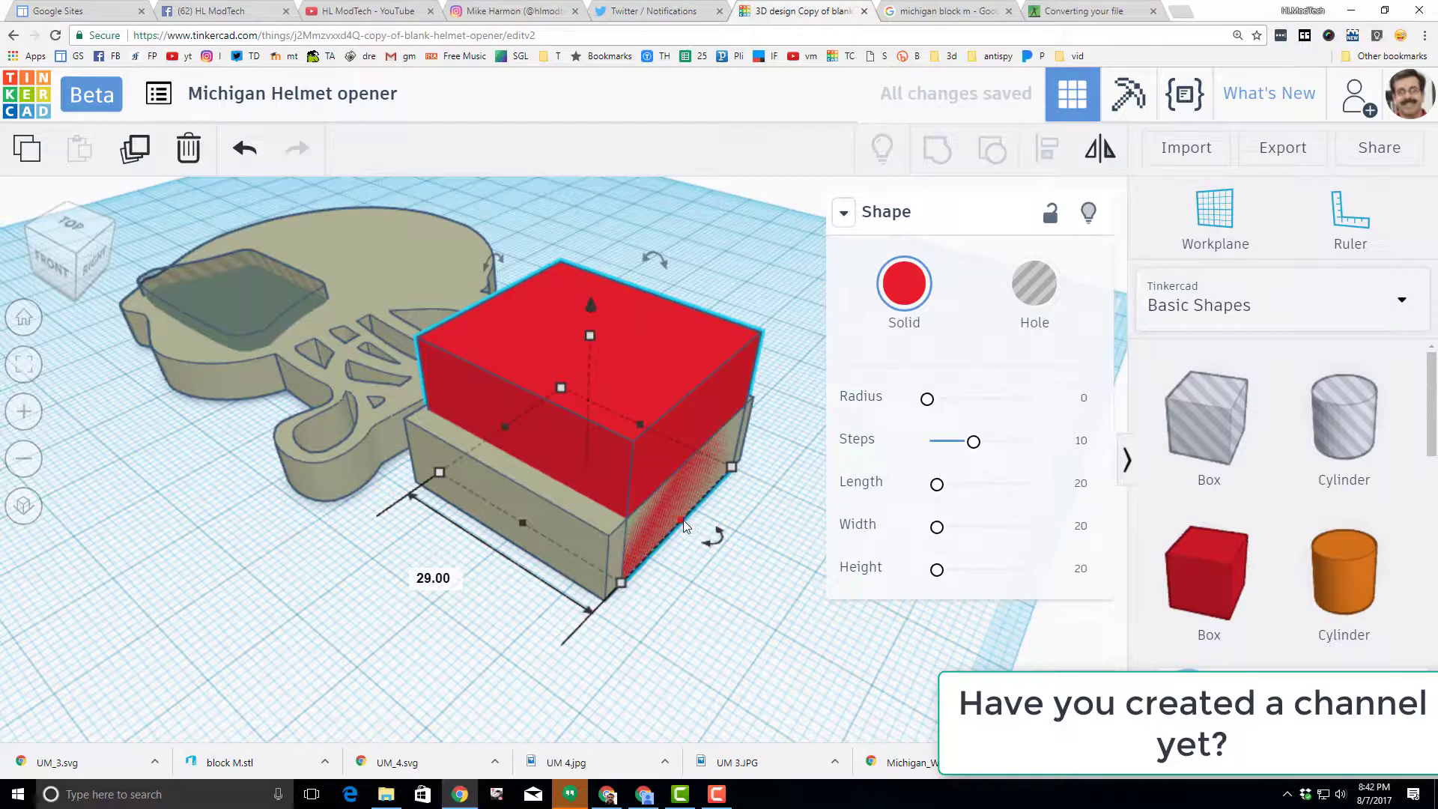
pyautogui.moveTo(684, 526); pyautogui.dragTo(677, 519)
pyautogui.moveTo(519, 523); pyautogui.dragTo(508, 539)
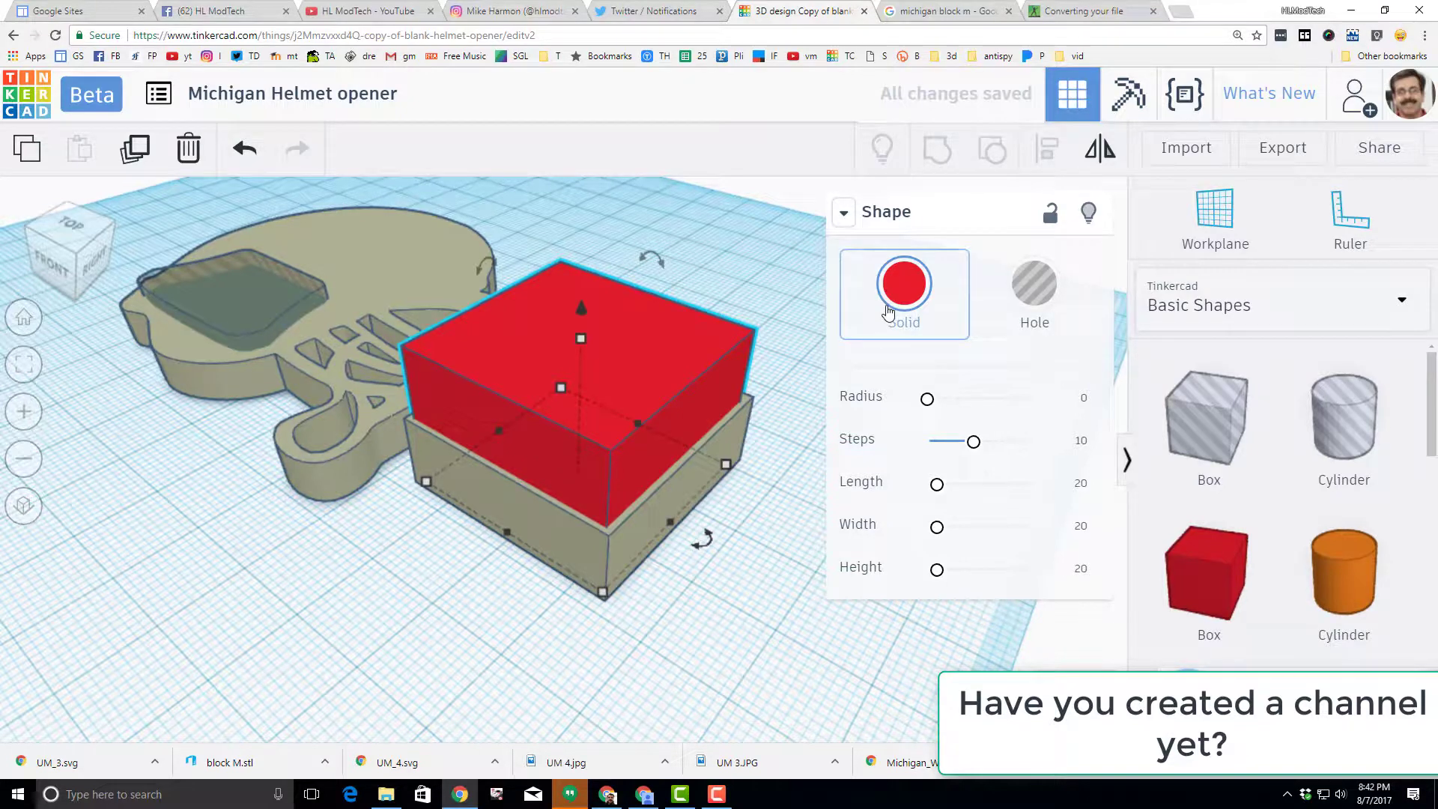
# Recolour the box yellow and set its height to 2 mm.
pyautogui.click(903, 283)
pyautogui.click(799, 447)
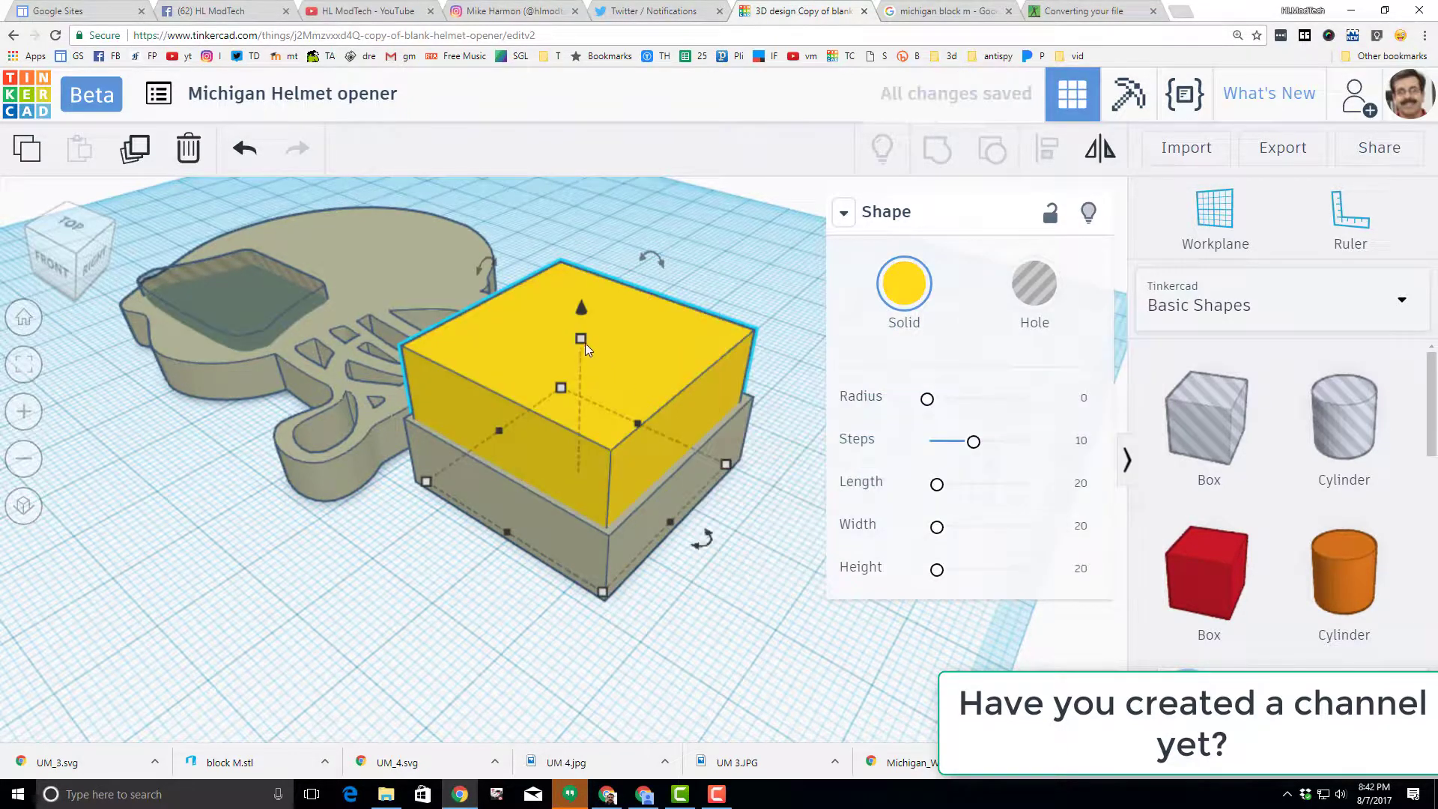
pyautogui.moveTo(583, 342)
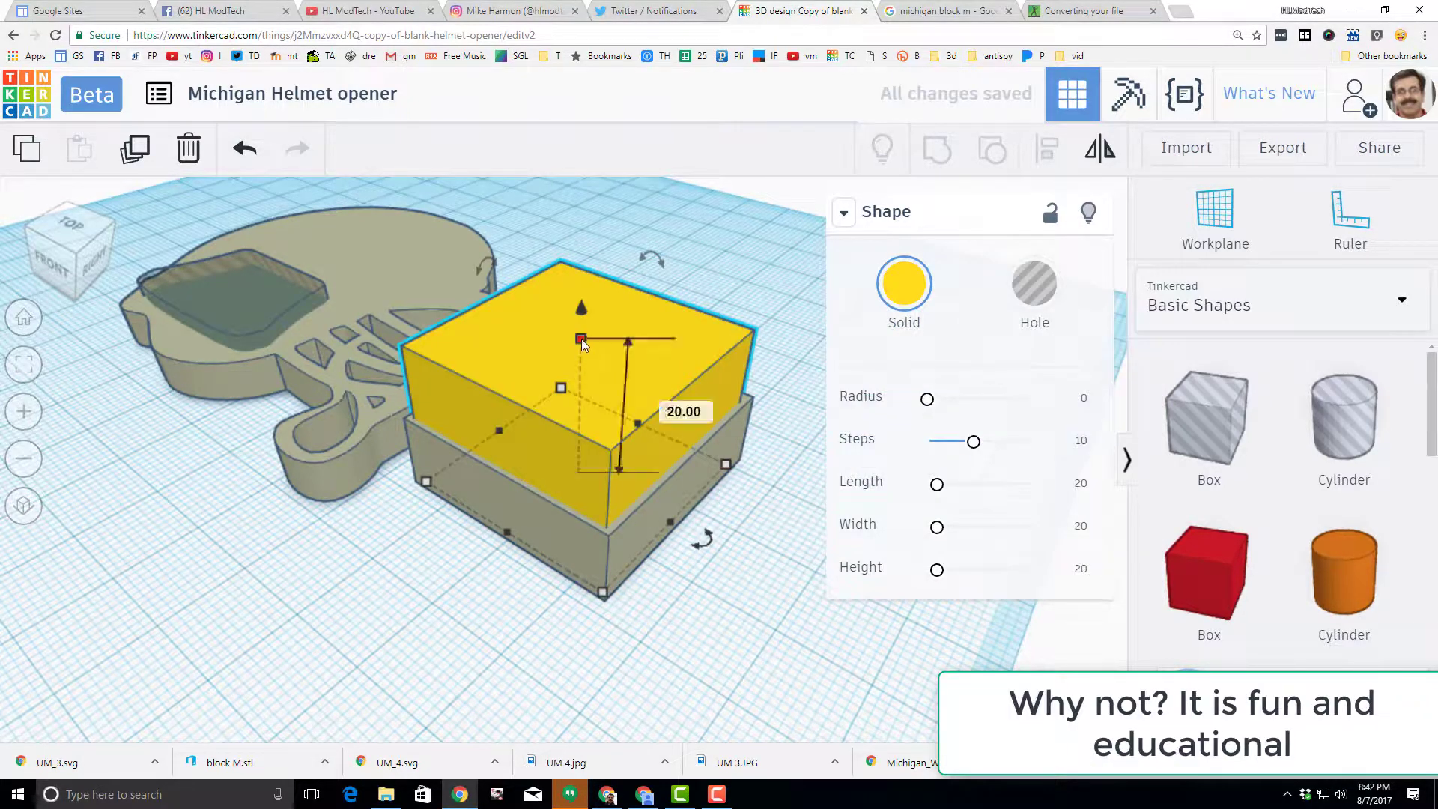
pyautogui.click(681, 408)
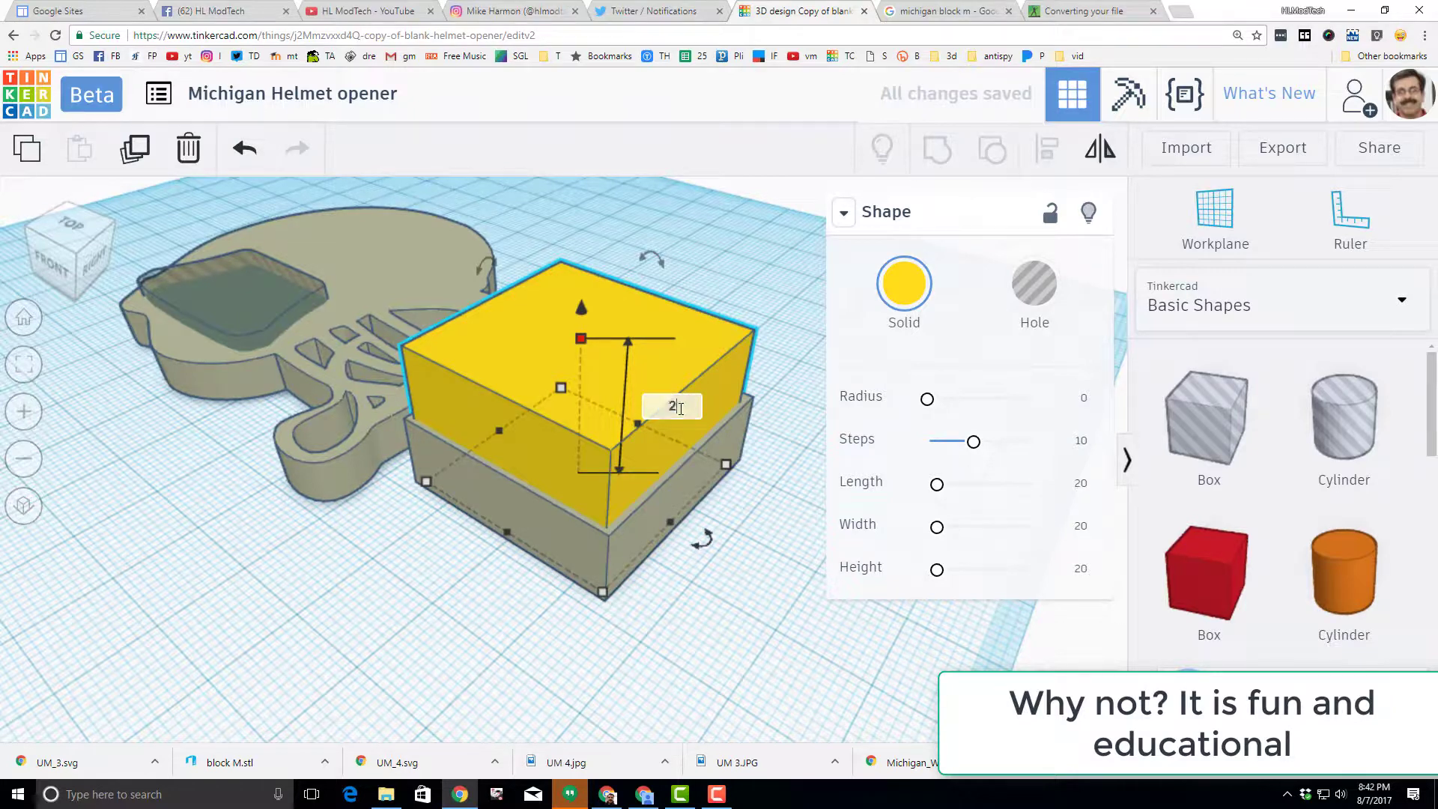
pyautogui.press('Return')
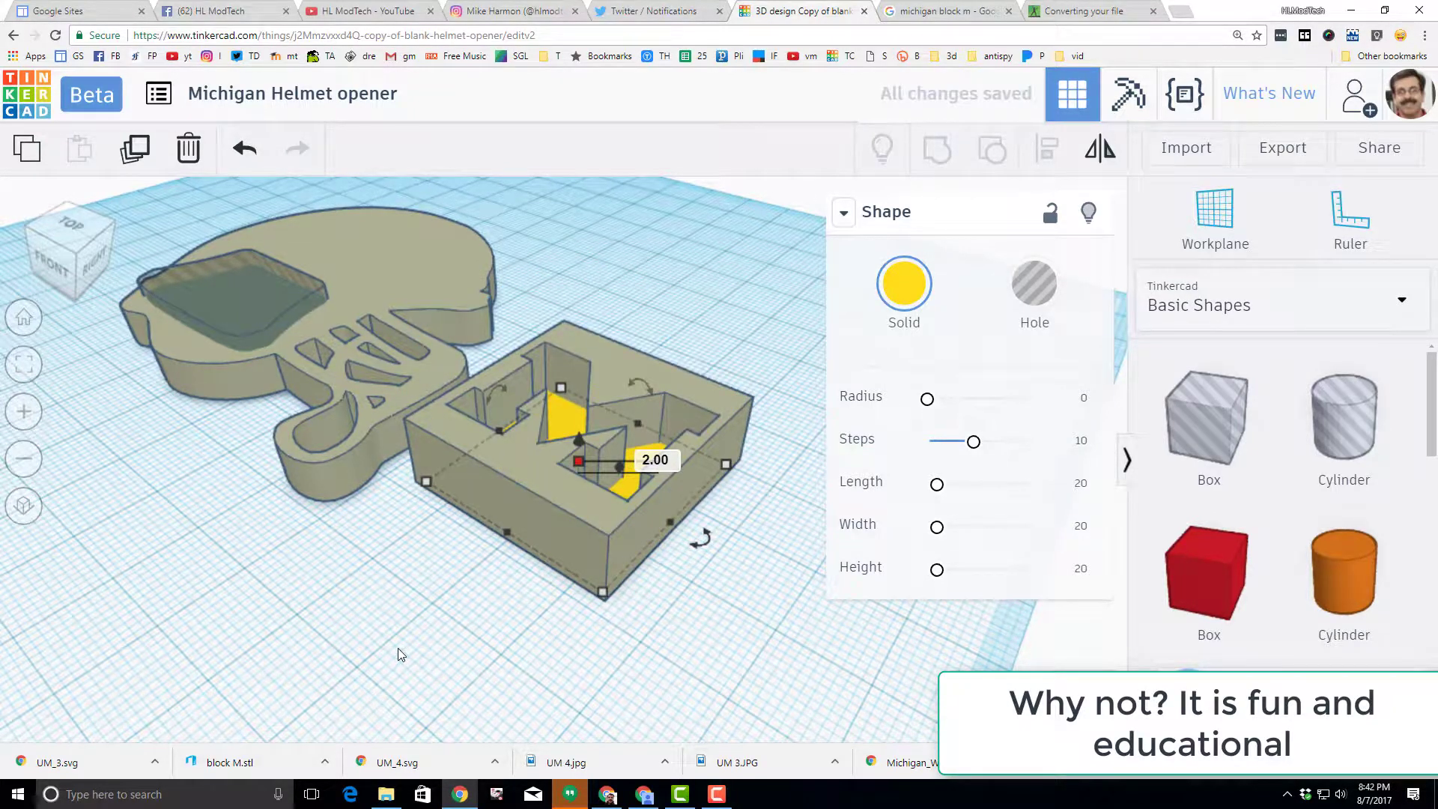
# Try grouping the solid M block with the yellow box, and ungroup the two shapes again.
pyautogui.moveTo(502, 684); pyautogui.dragTo(685, 644, button='right')
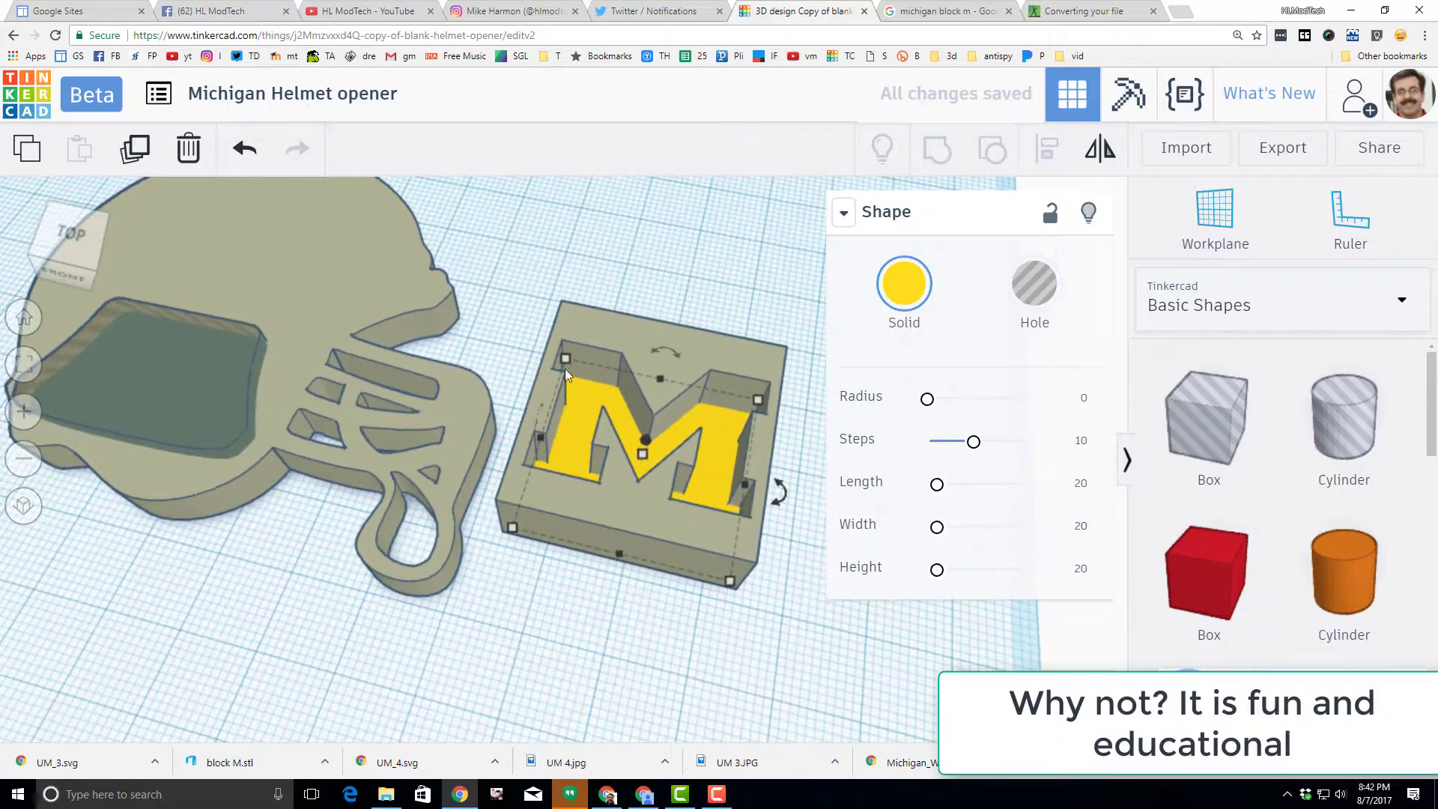
pyautogui.moveTo(542, 367); pyautogui.dragTo(632, 543)
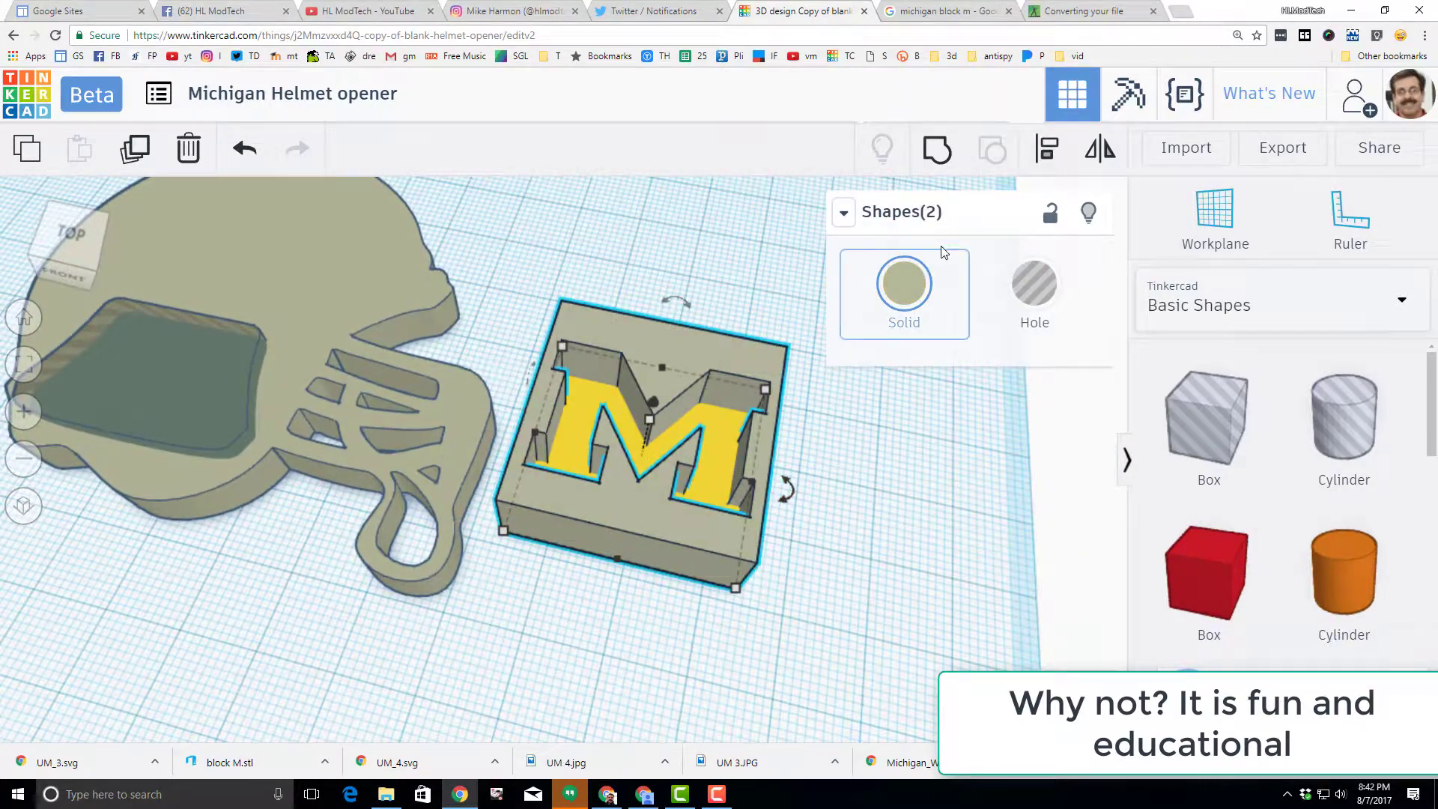
pyautogui.click(947, 164)
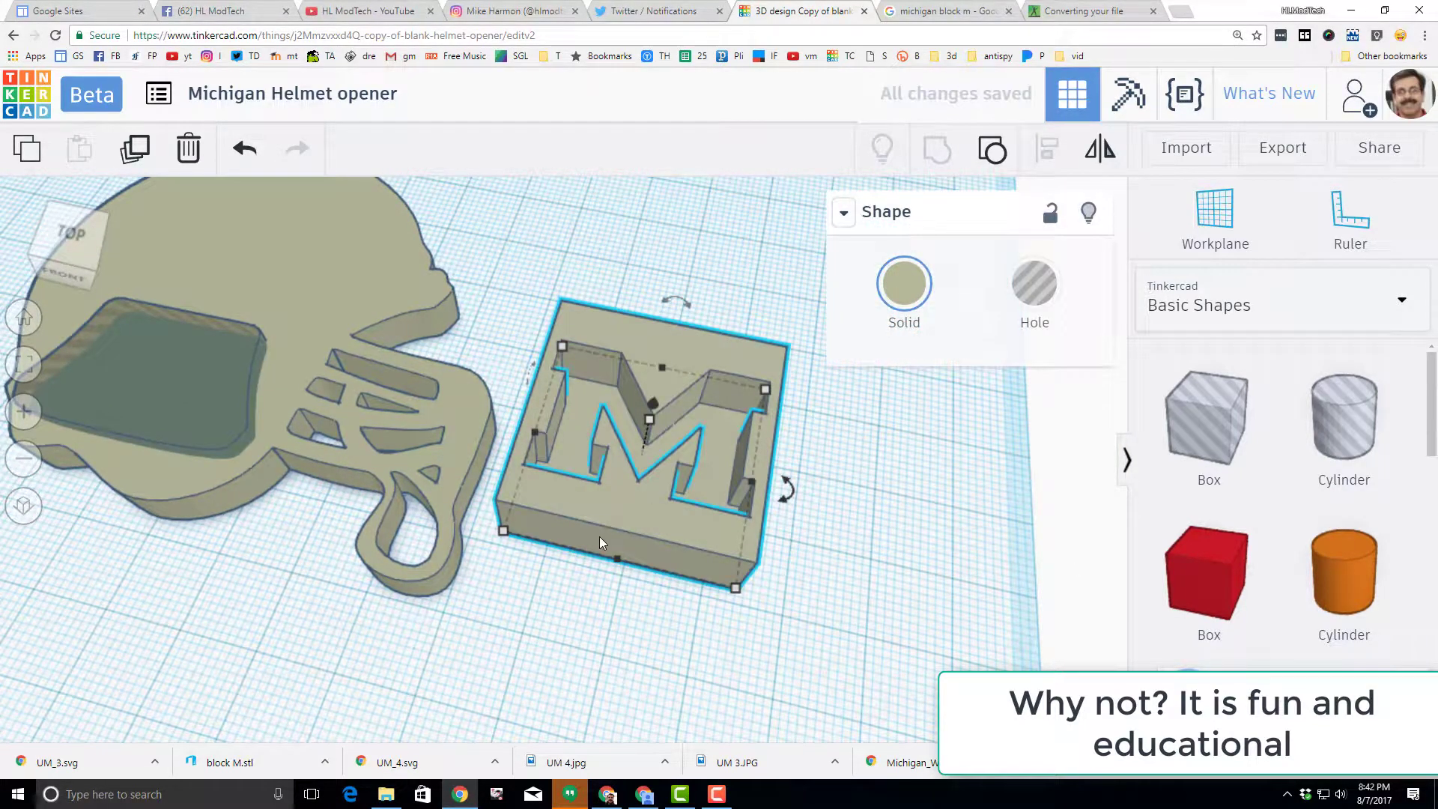
pyautogui.click(992, 149)
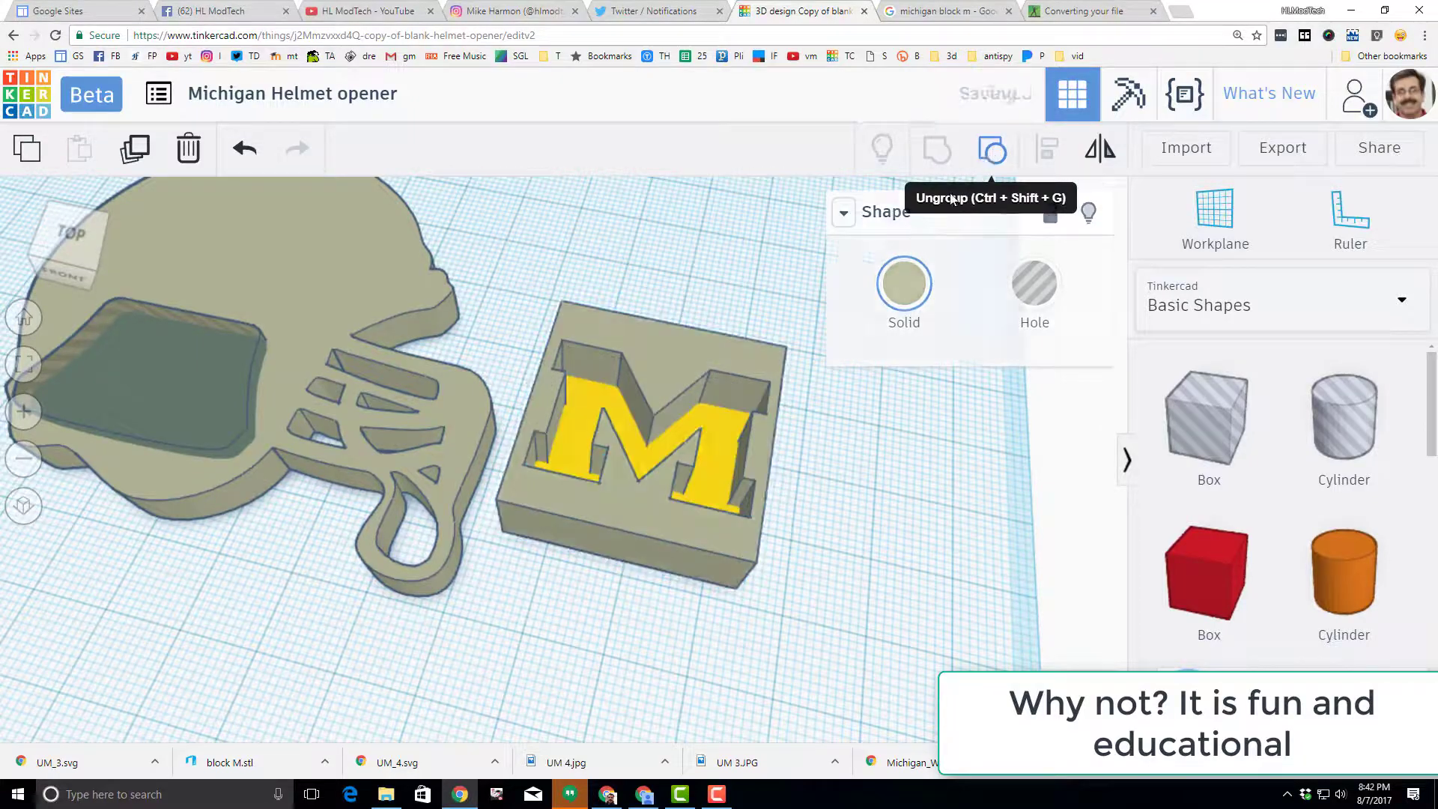
# Turn the M block into a hole and group it with the yellow box to cut out a solid M.
pyautogui.click(540, 666)
pyautogui.moveTo(541, 666); pyautogui.dragTo(590, 494, button='right')
pyautogui.click(590, 495)
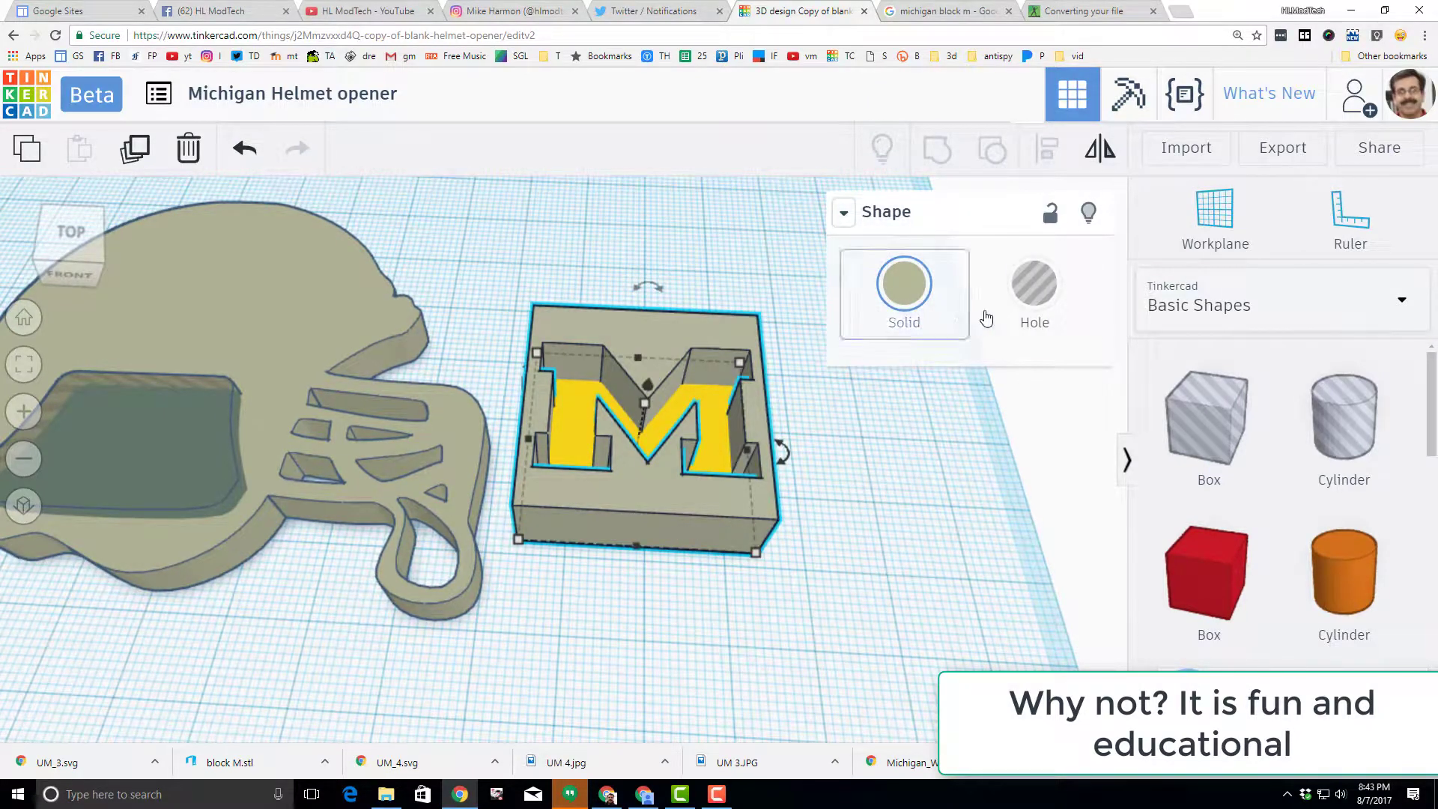
pyautogui.click(1016, 301)
pyautogui.moveTo(491, 338); pyautogui.dragTo(599, 582)
pyautogui.moveTo(505, 336); pyautogui.dragTo(653, 548)
pyautogui.click(936, 166)
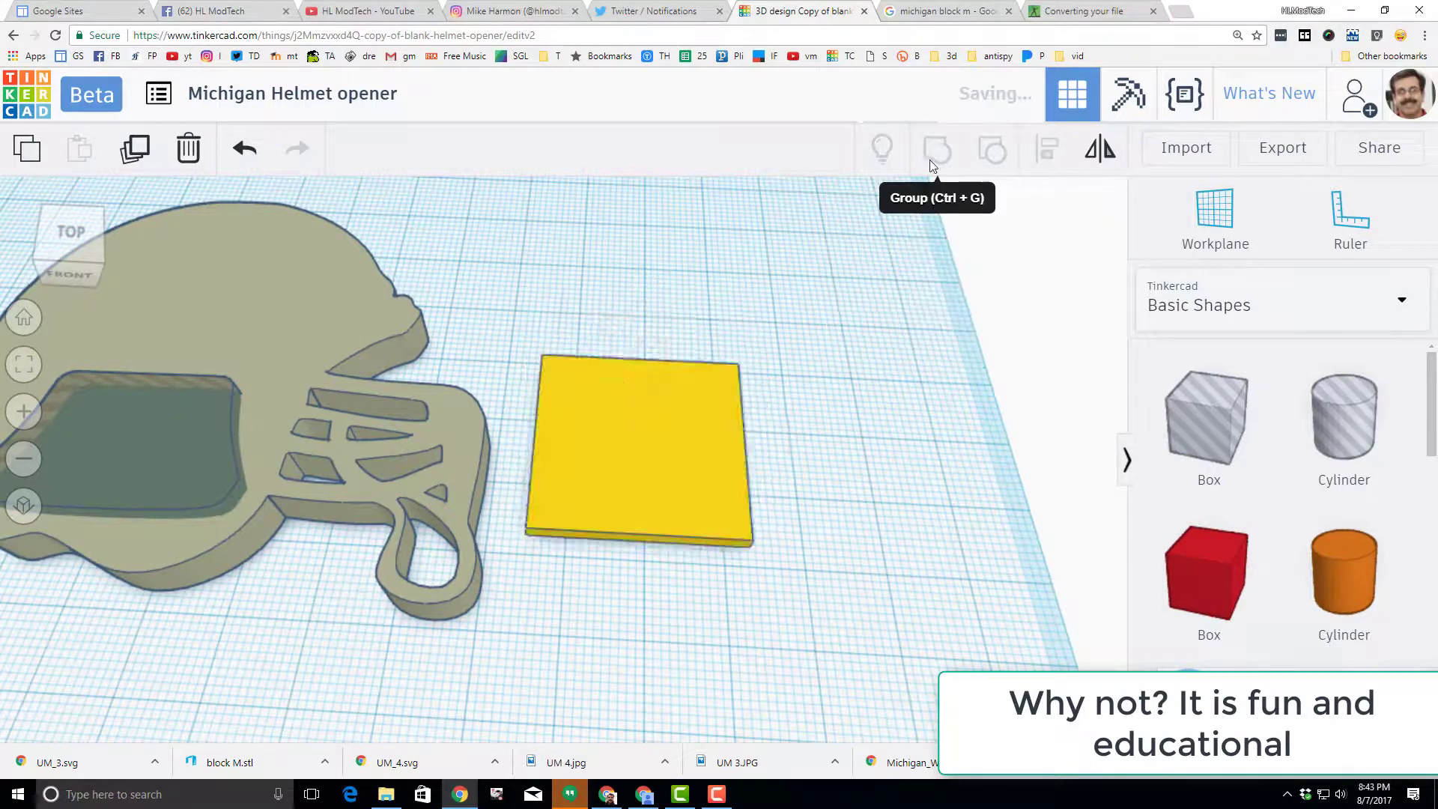
# Import Michigan_Wolverines_Block_M.svg from the helmet opener folder with a smaller length and width.
pyautogui.moveTo(635, 588); pyautogui.dragTo(654, 345, button='right')
pyautogui.click(1185, 149)
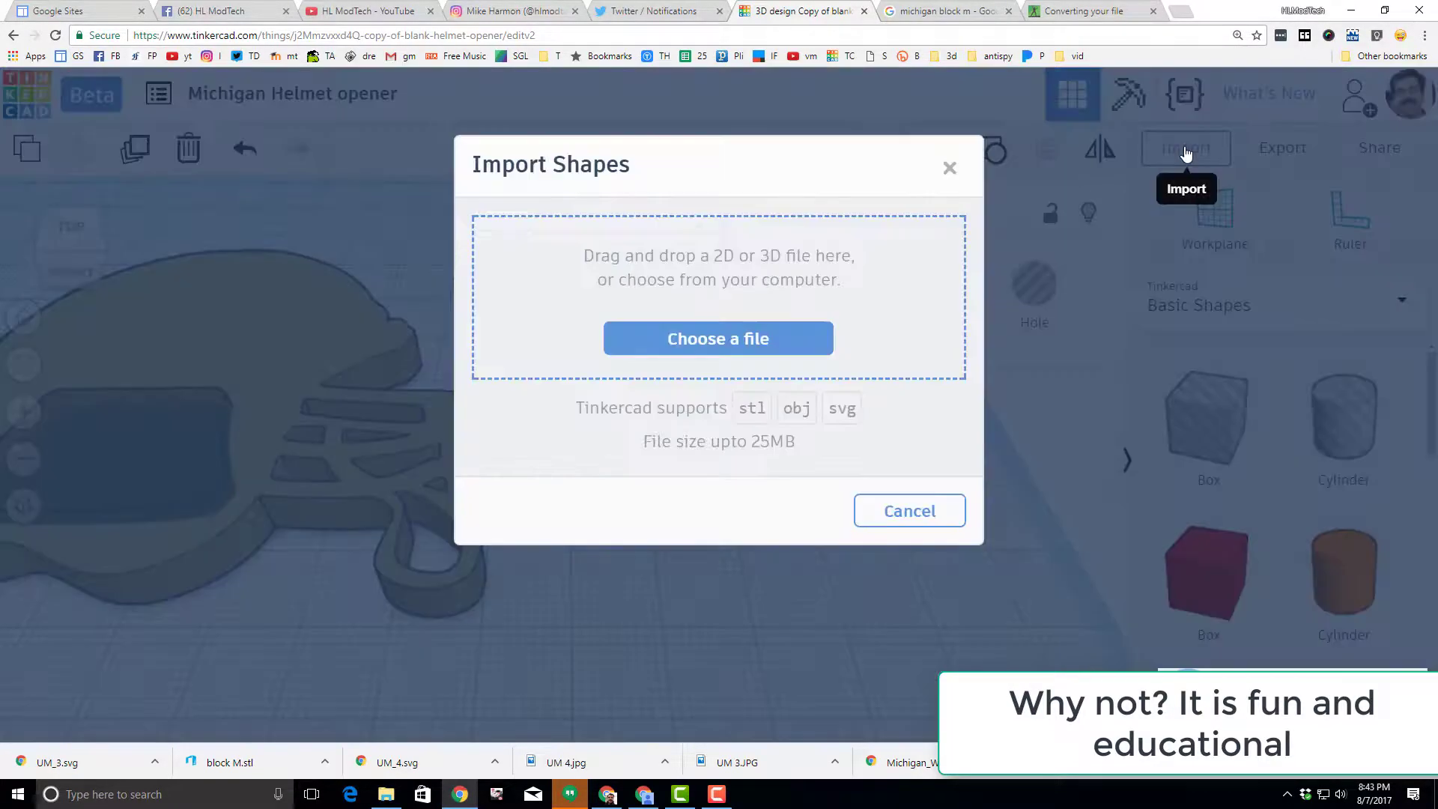
pyautogui.click(718, 341)
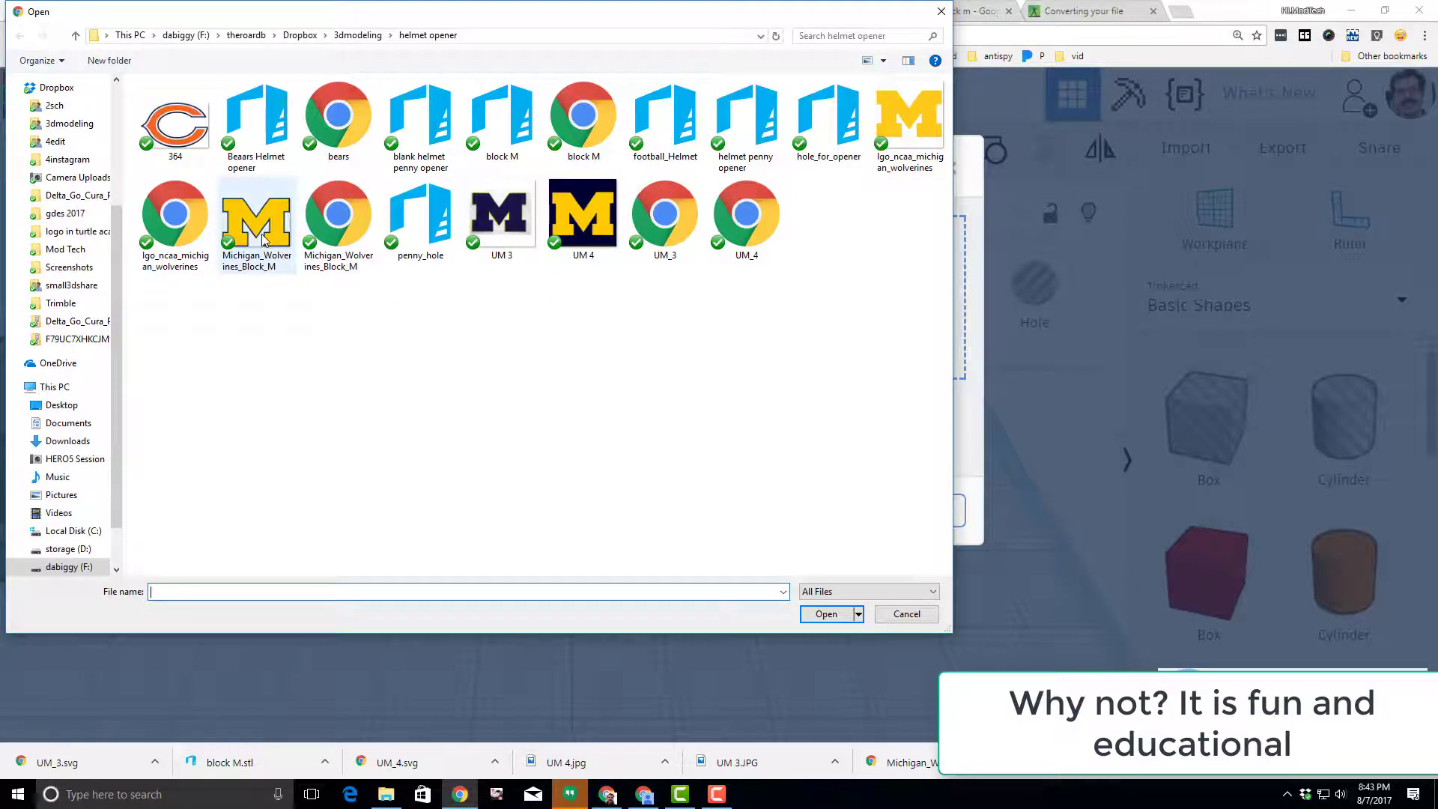
pyautogui.click(348, 233)
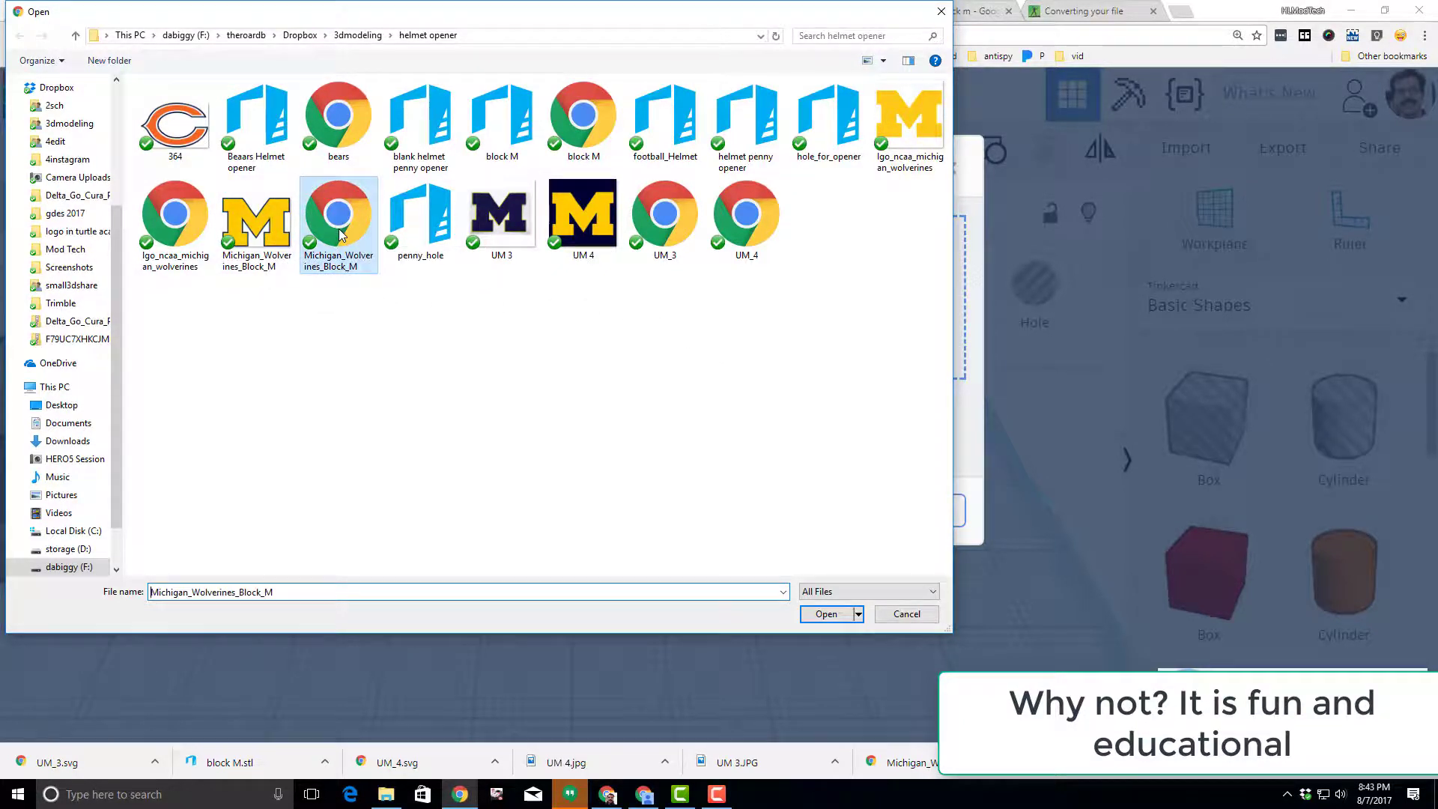
pyautogui.click(826, 614)
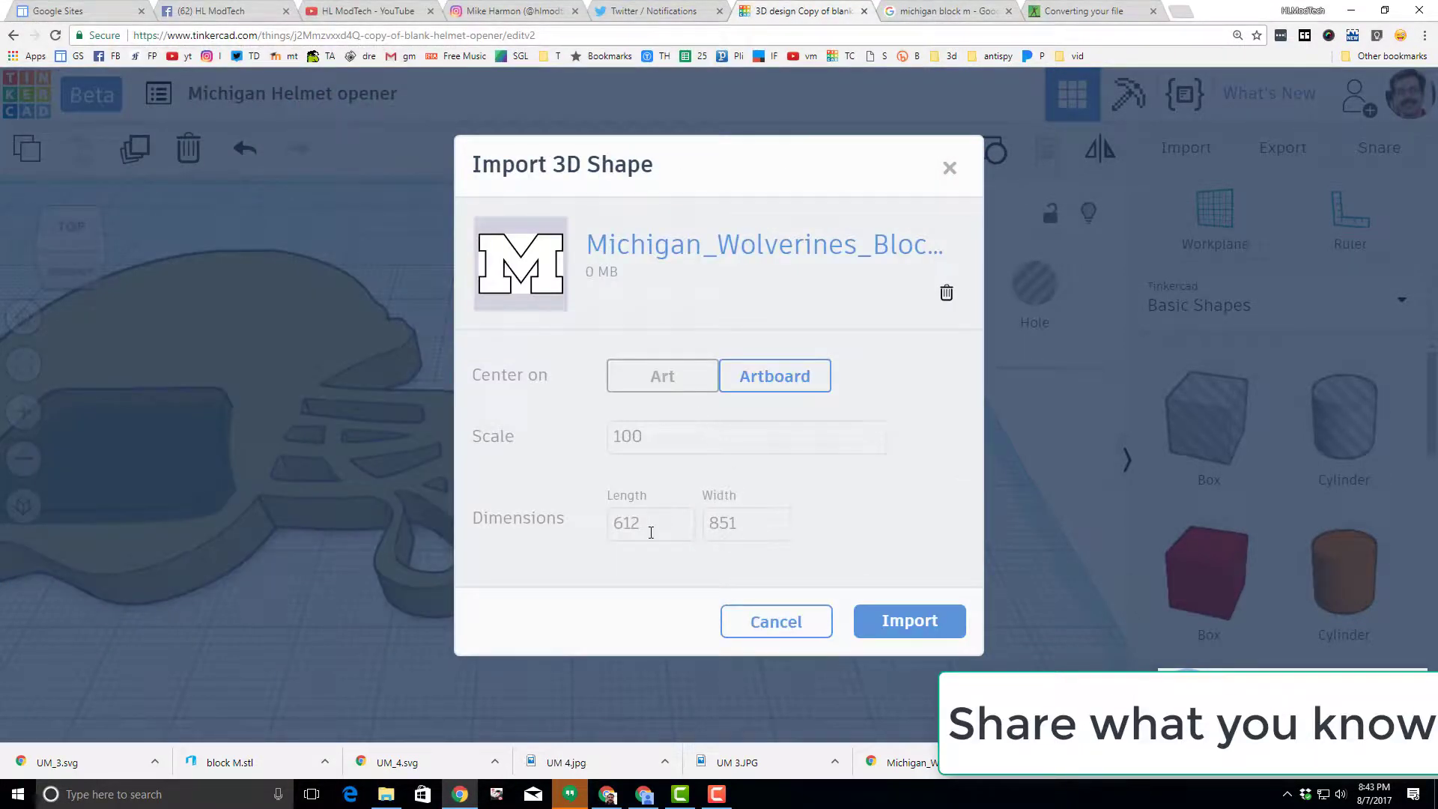
pyautogui.doubleClick(650, 528)
pyautogui.click(721, 528)
pyautogui.click(909, 621)
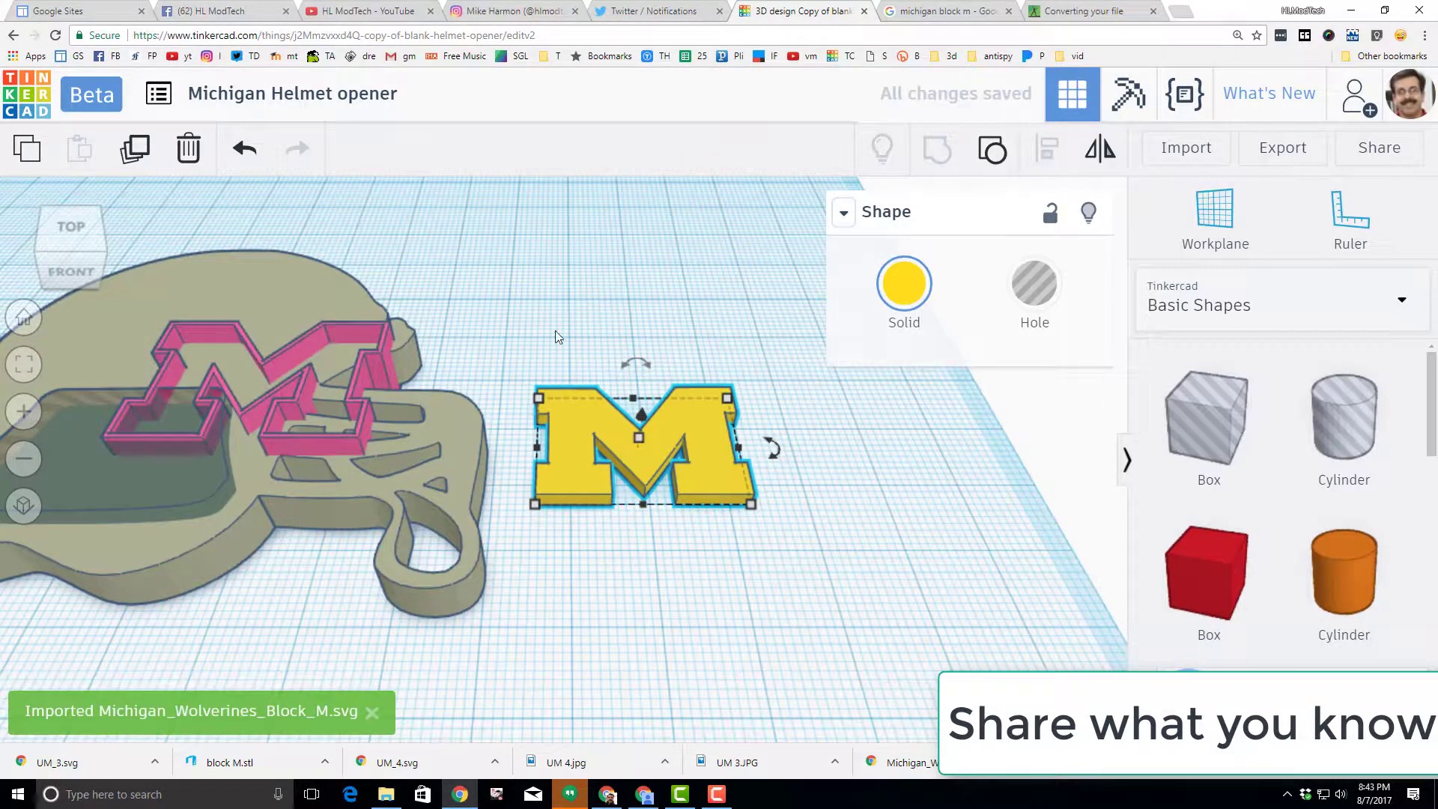
# Move the imported M outline off the helmet to just behind the solid M and recolour it yellow.
pyautogui.moveTo(379, 377); pyautogui.dragTo(734, 277)
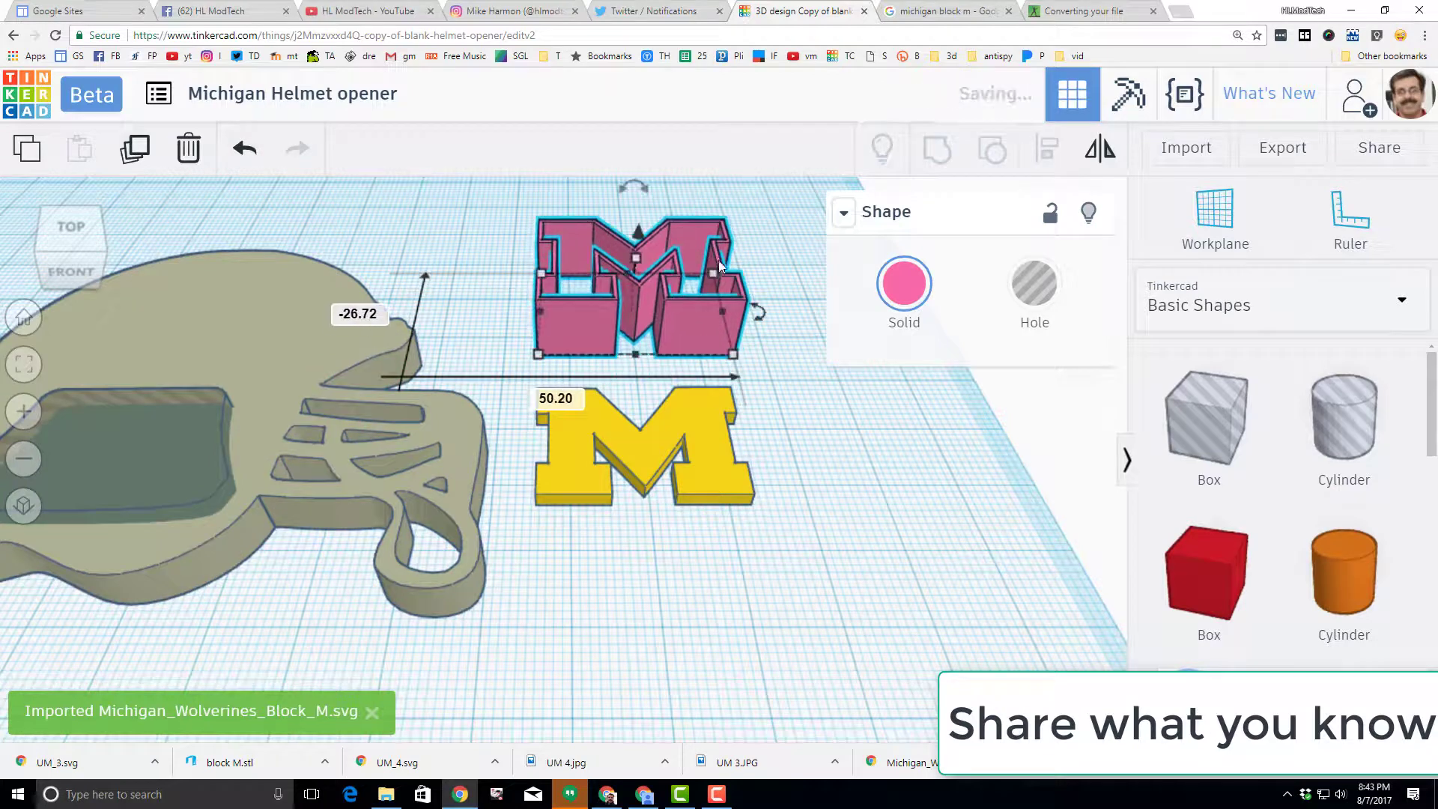
pyautogui.click(899, 300)
pyautogui.click(802, 451)
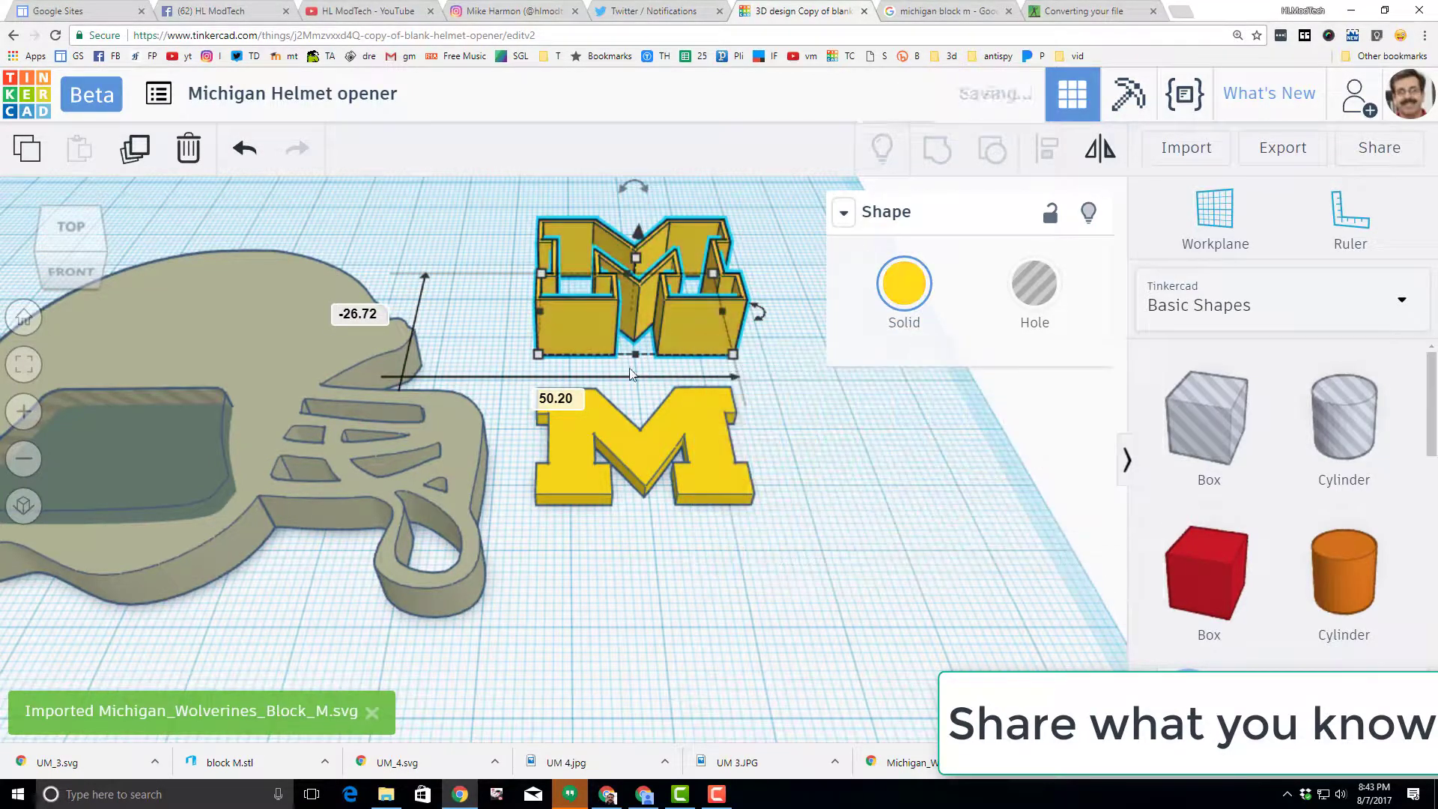
# Set the height of the M outline to 2 mm.
pyautogui.moveTo(650, 374); pyautogui.dragTo(651, 434, button='right')
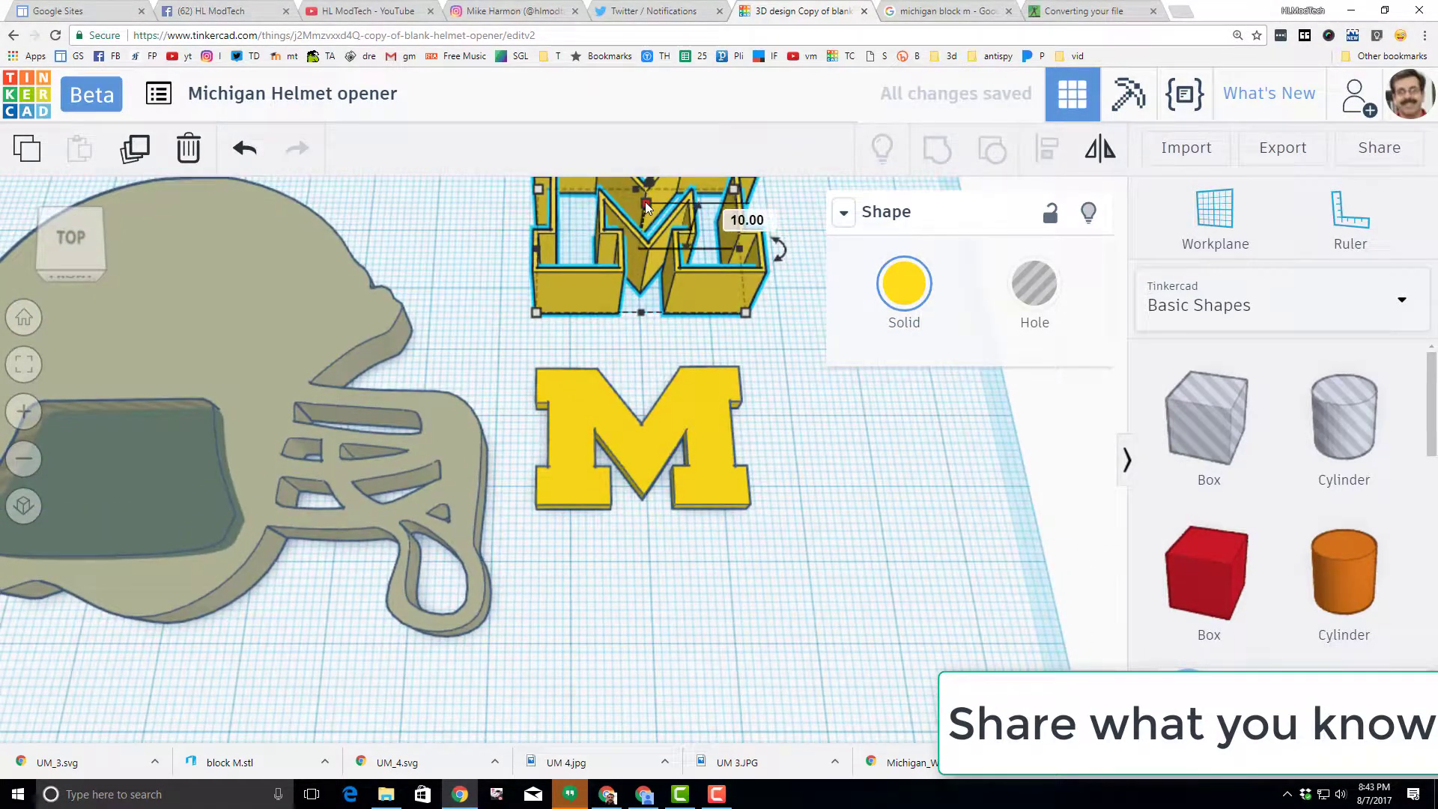
pyautogui.moveTo(644, 206); pyautogui.dragTo(645, 245)
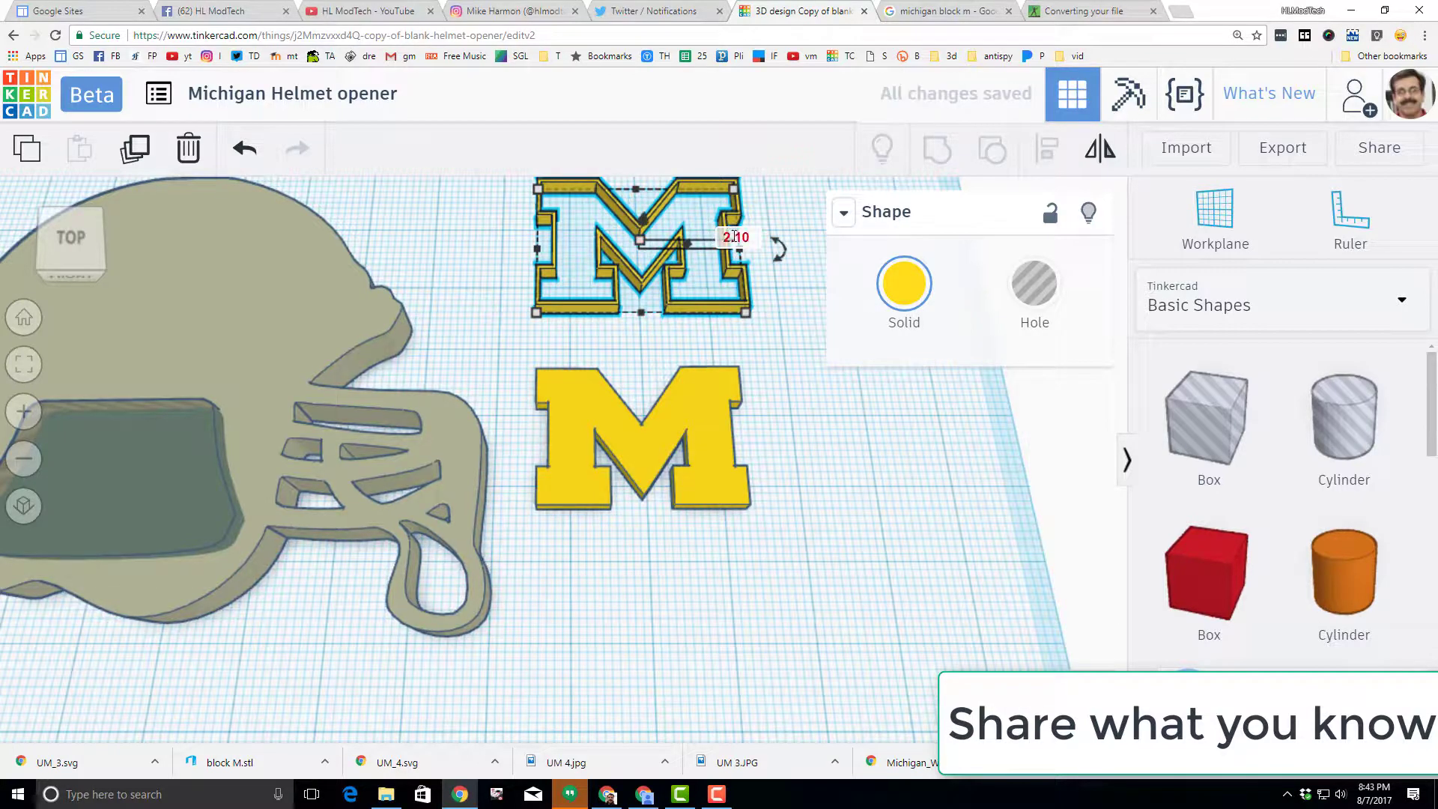
pyautogui.click(735, 238)
pyautogui.write('2')
pyautogui.press('Return')
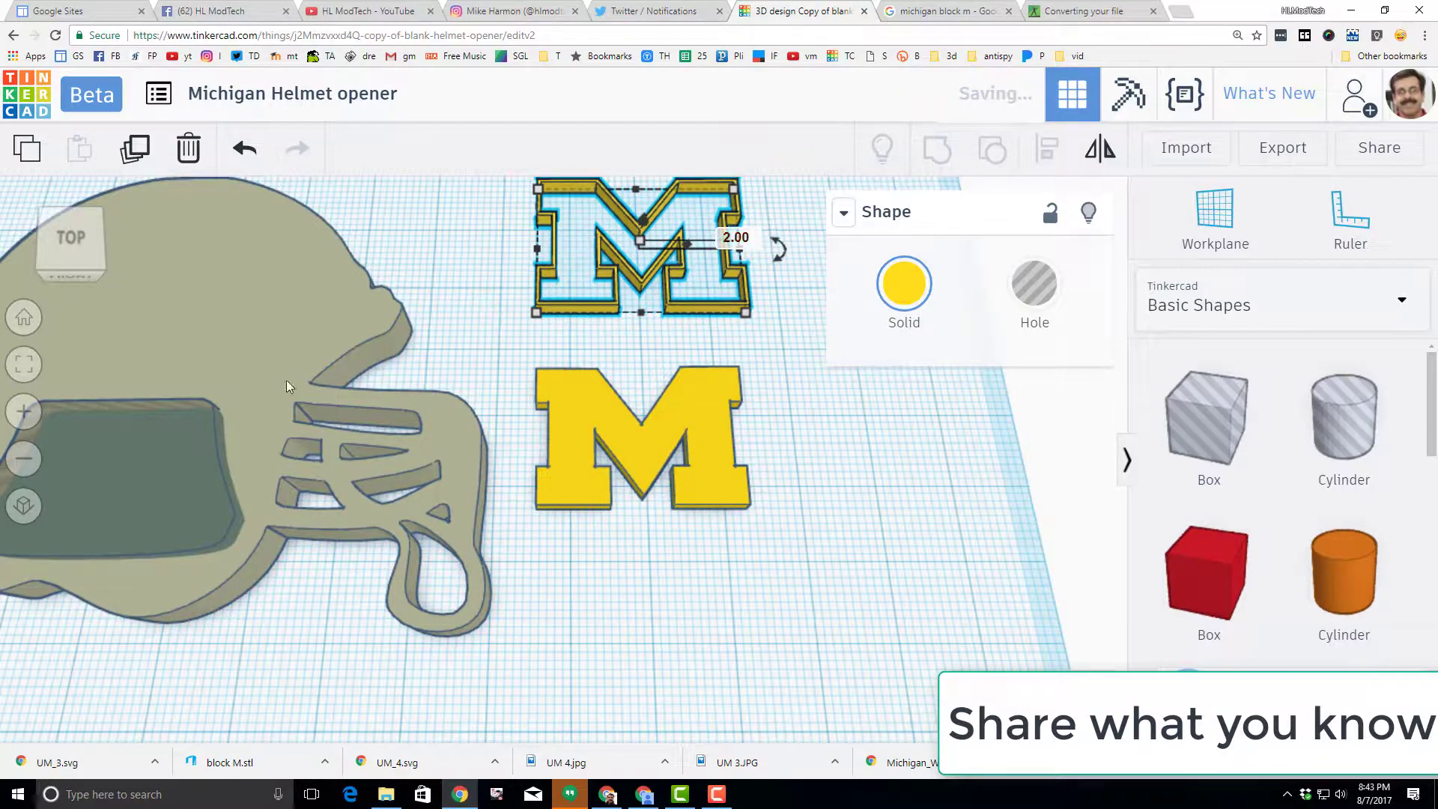
pyautogui.scroll(-3, 286, 387)
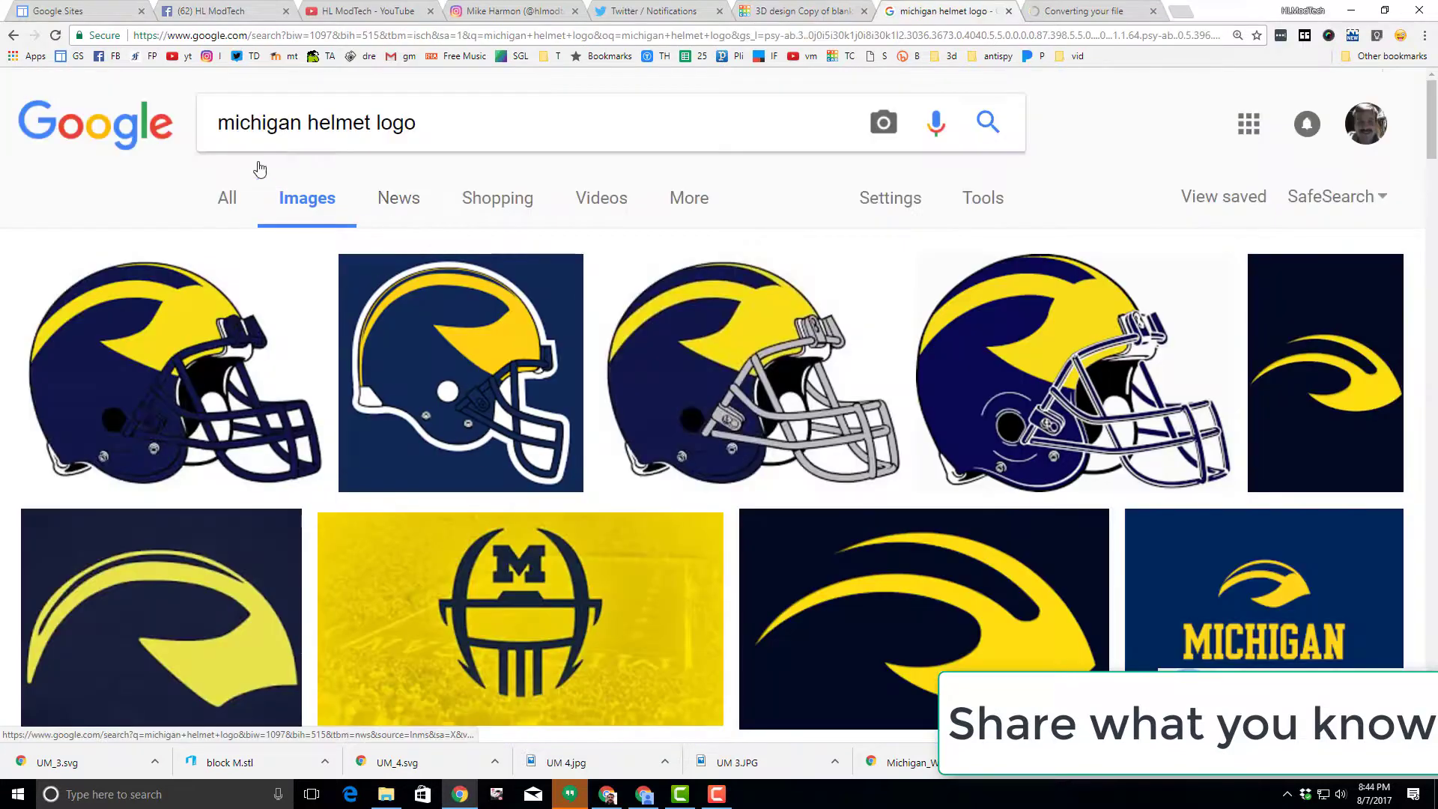
# From the image results for "michigan helmet logo", save the yellow wing design on dark blue as hlmFd.jpg in the helmet opener folder.
pyautogui.scroll(-2, 677, 519)
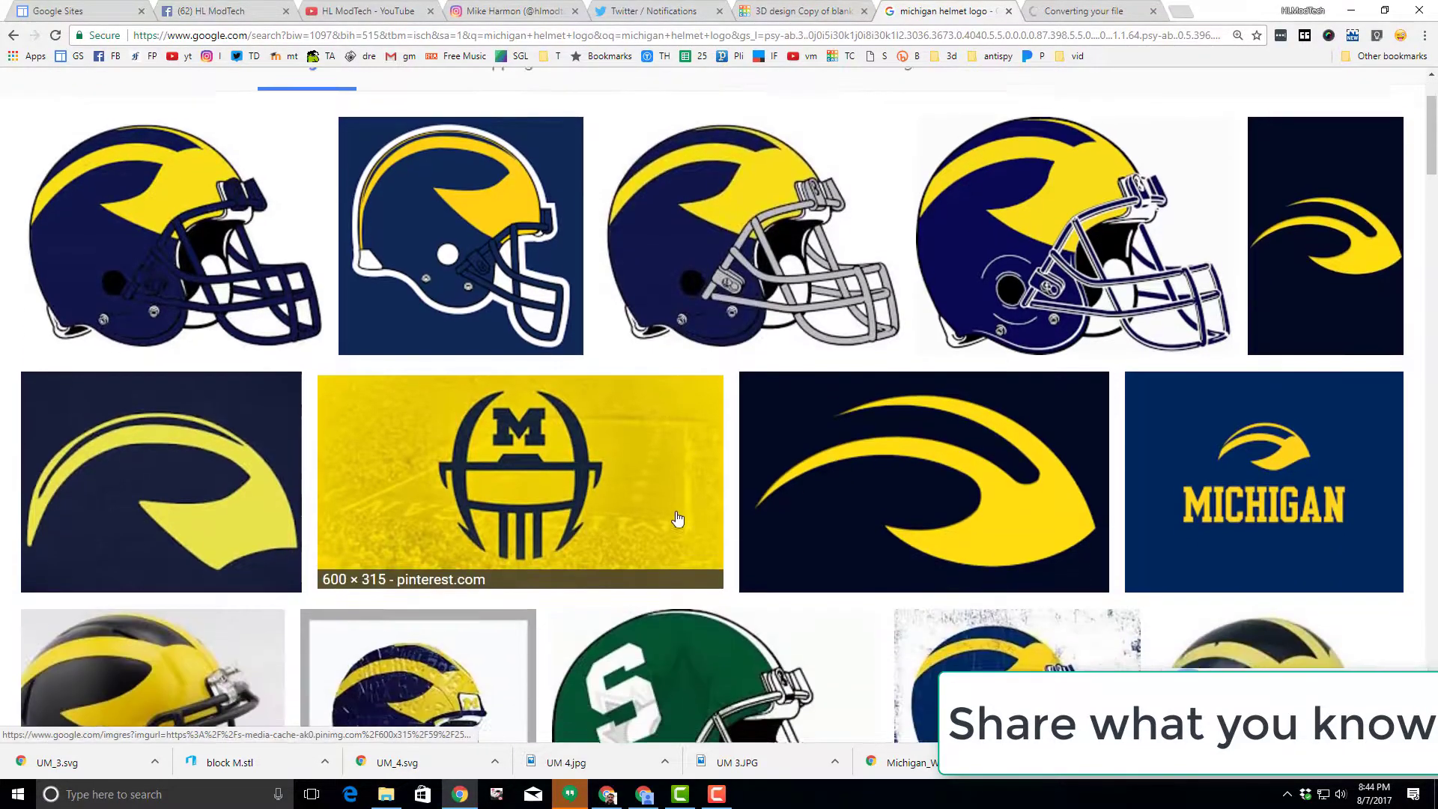
pyautogui.click(877, 491)
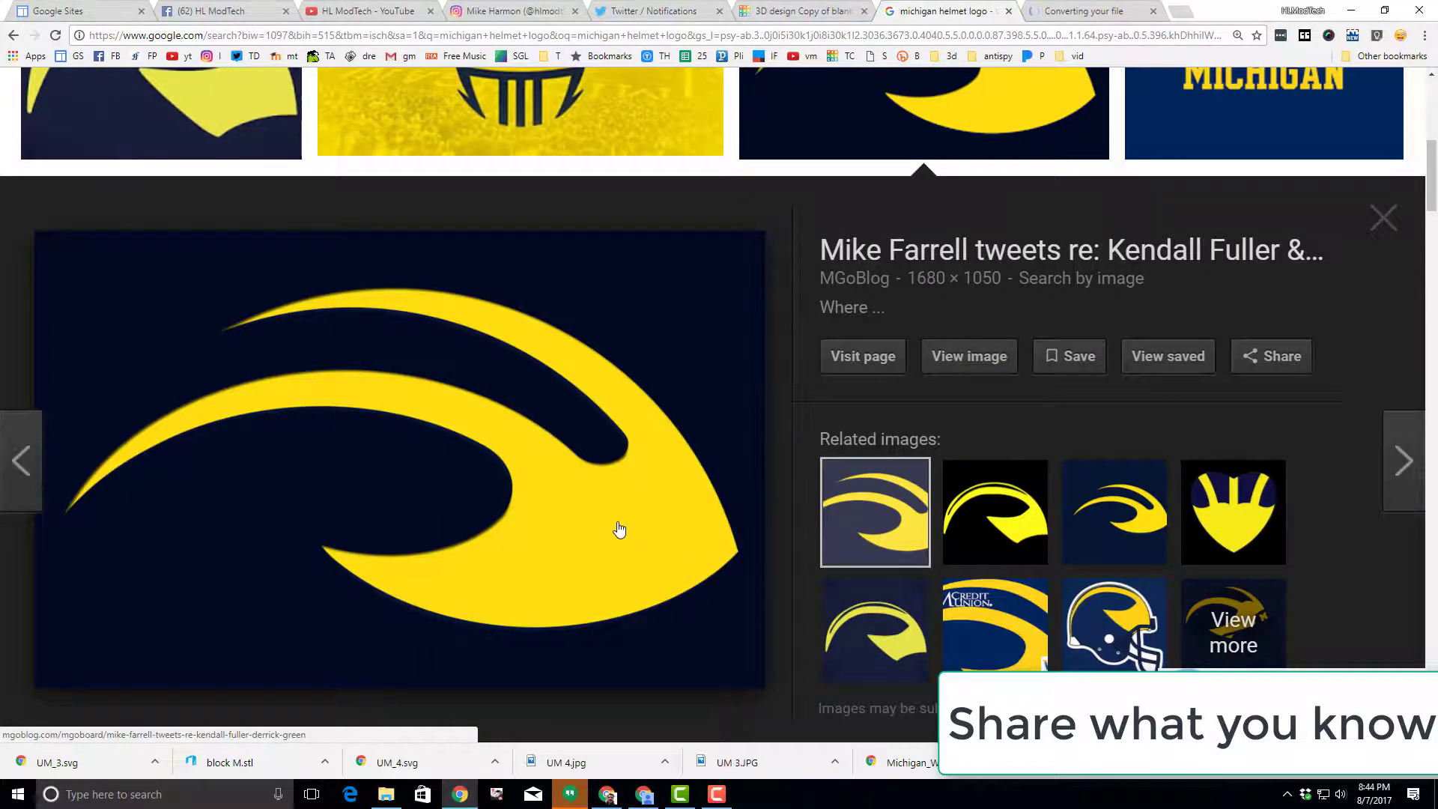
pyautogui.rightClick(532, 512)
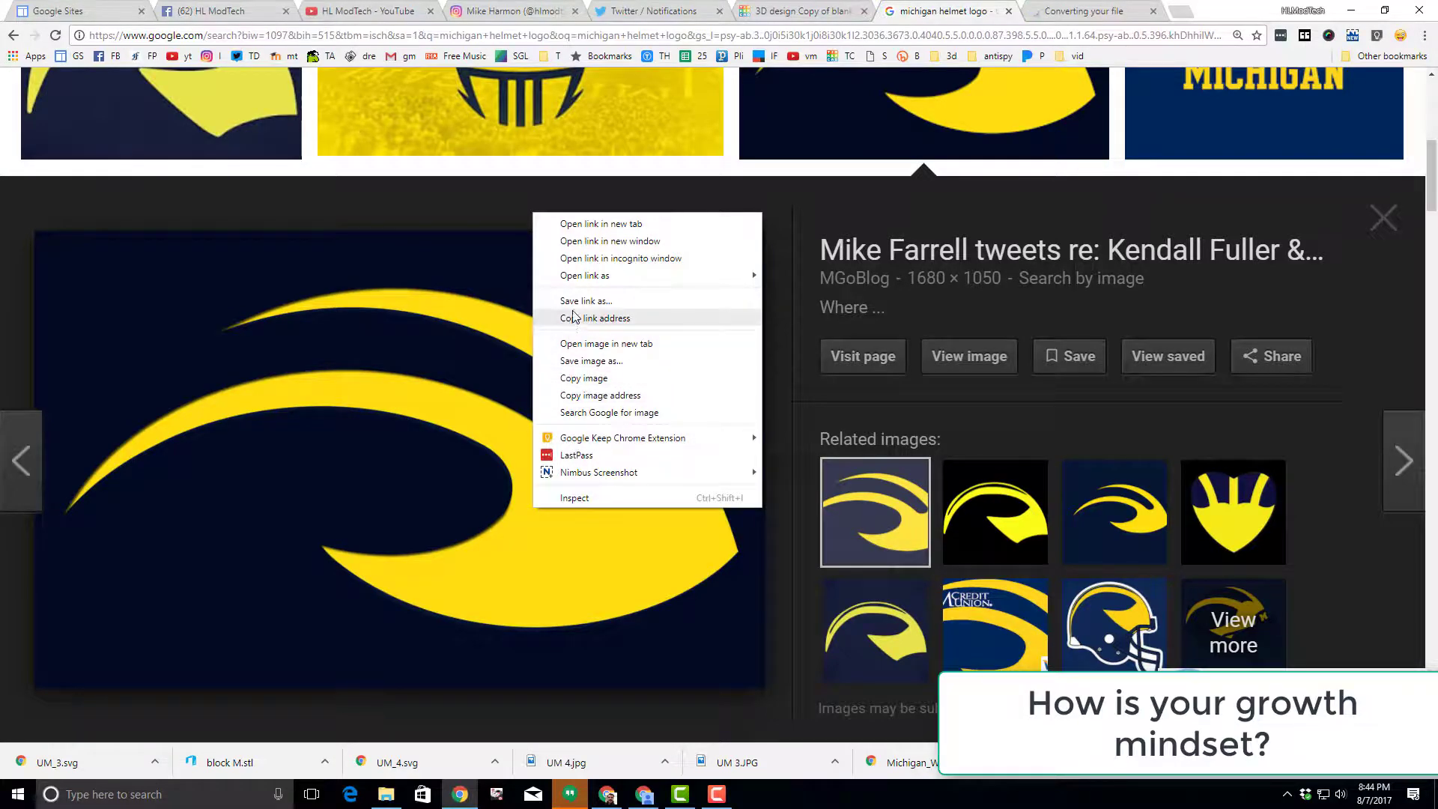
pyautogui.click(580, 361)
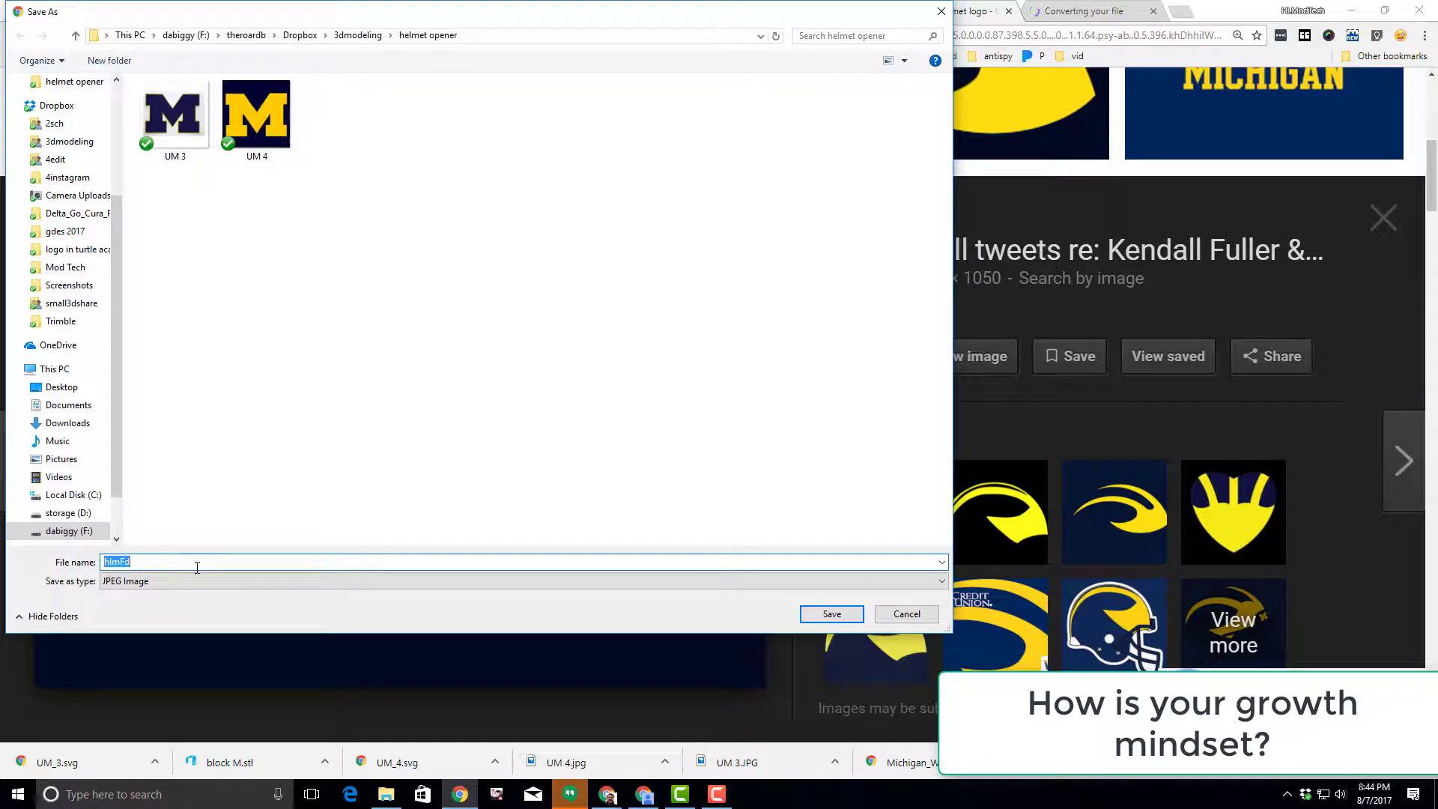
pyautogui.click(807, 615)
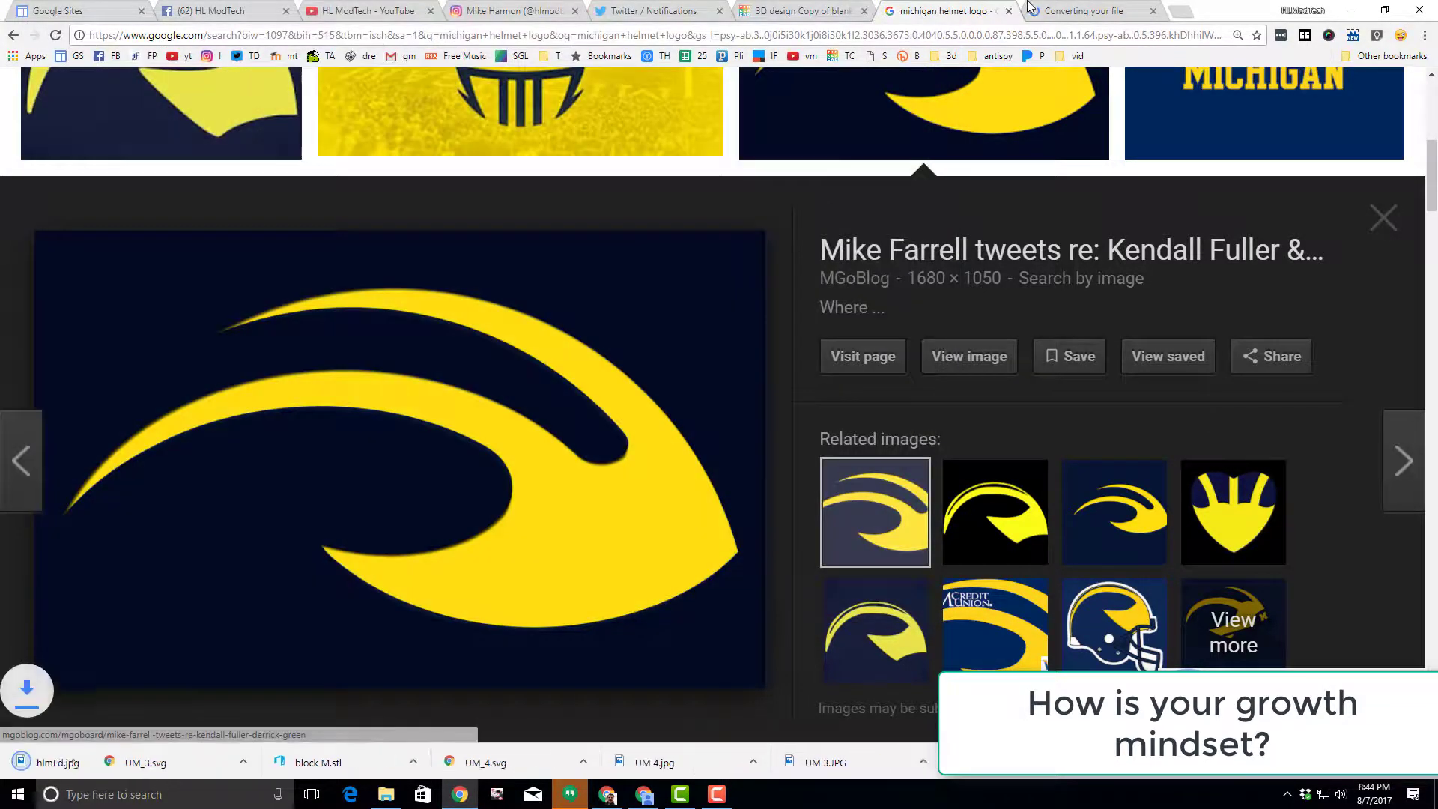
# Switch to Online-Convert, begin another SVG conversion with hlmFd.jpg as the source image, and set its colour to Monochrome.
pyautogui.click(1090, 12)
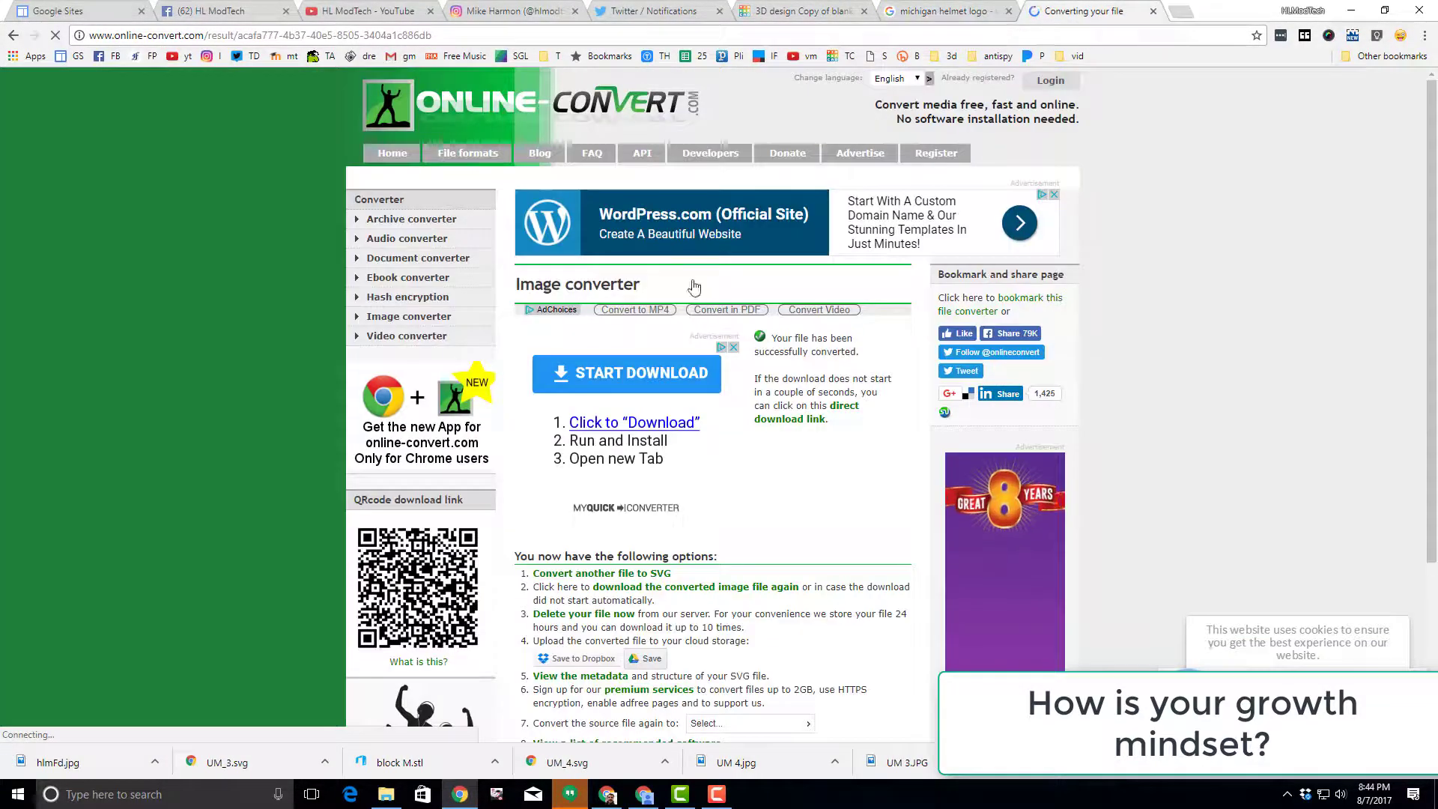
pyautogui.click(606, 574)
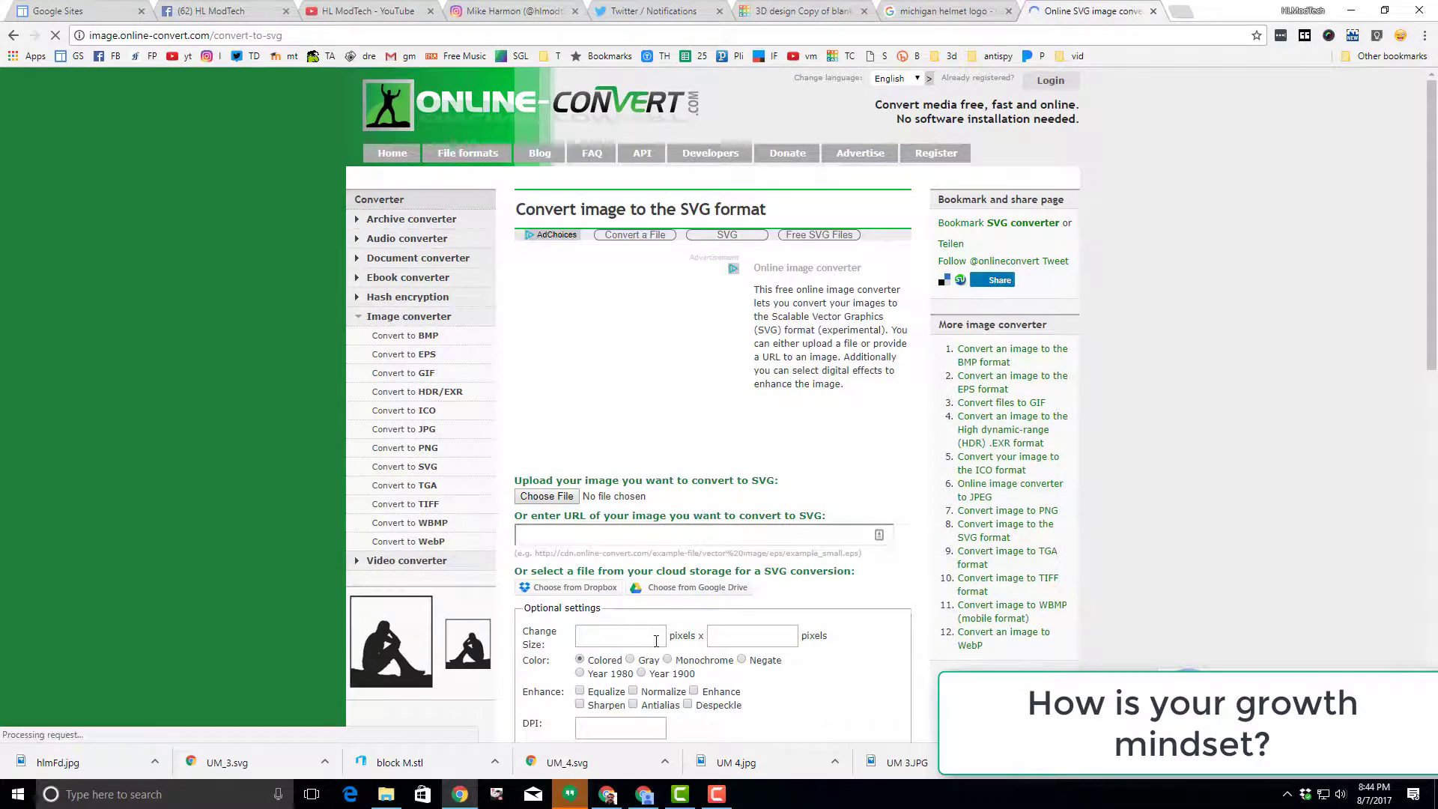
pyautogui.click(550, 497)
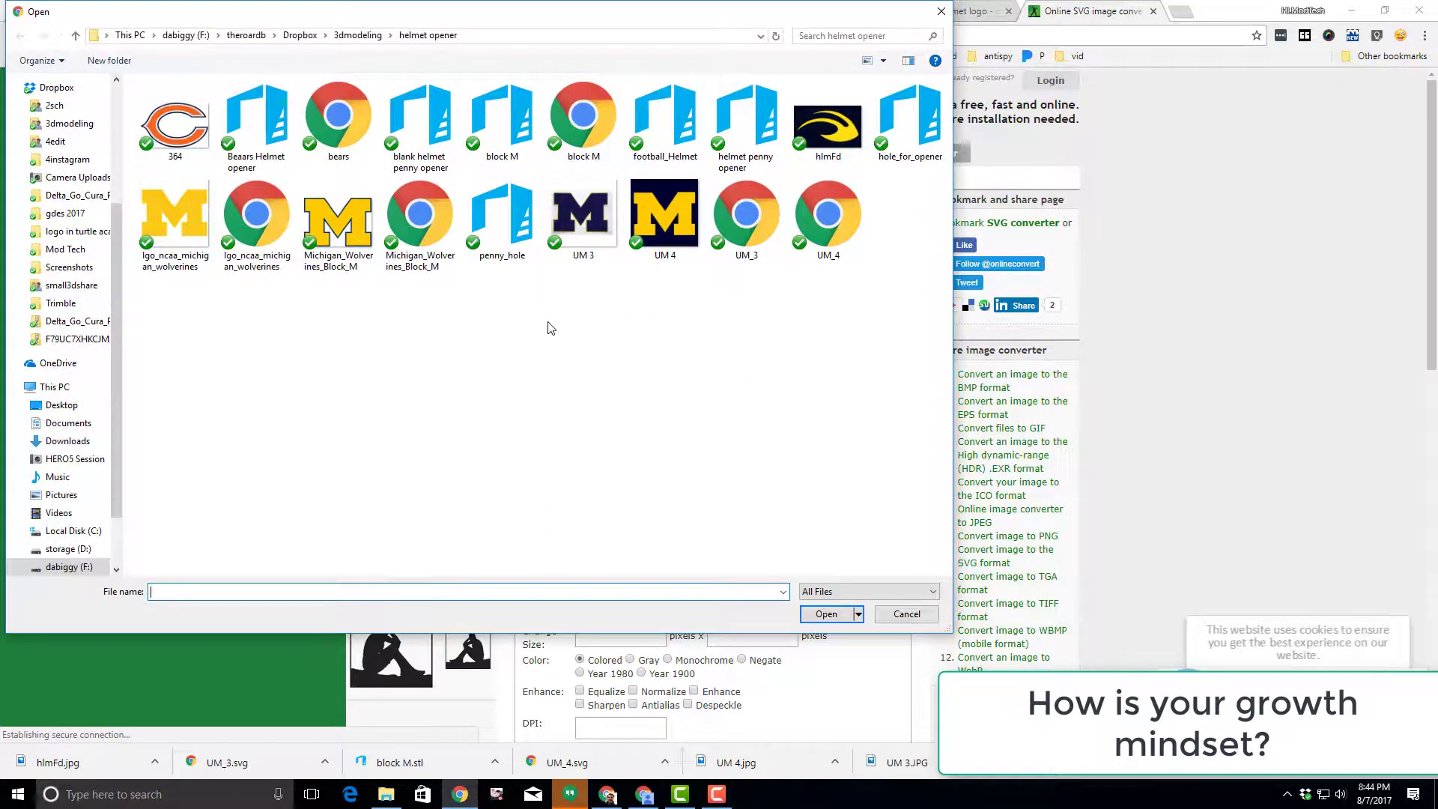
pyautogui.doubleClick(827, 126)
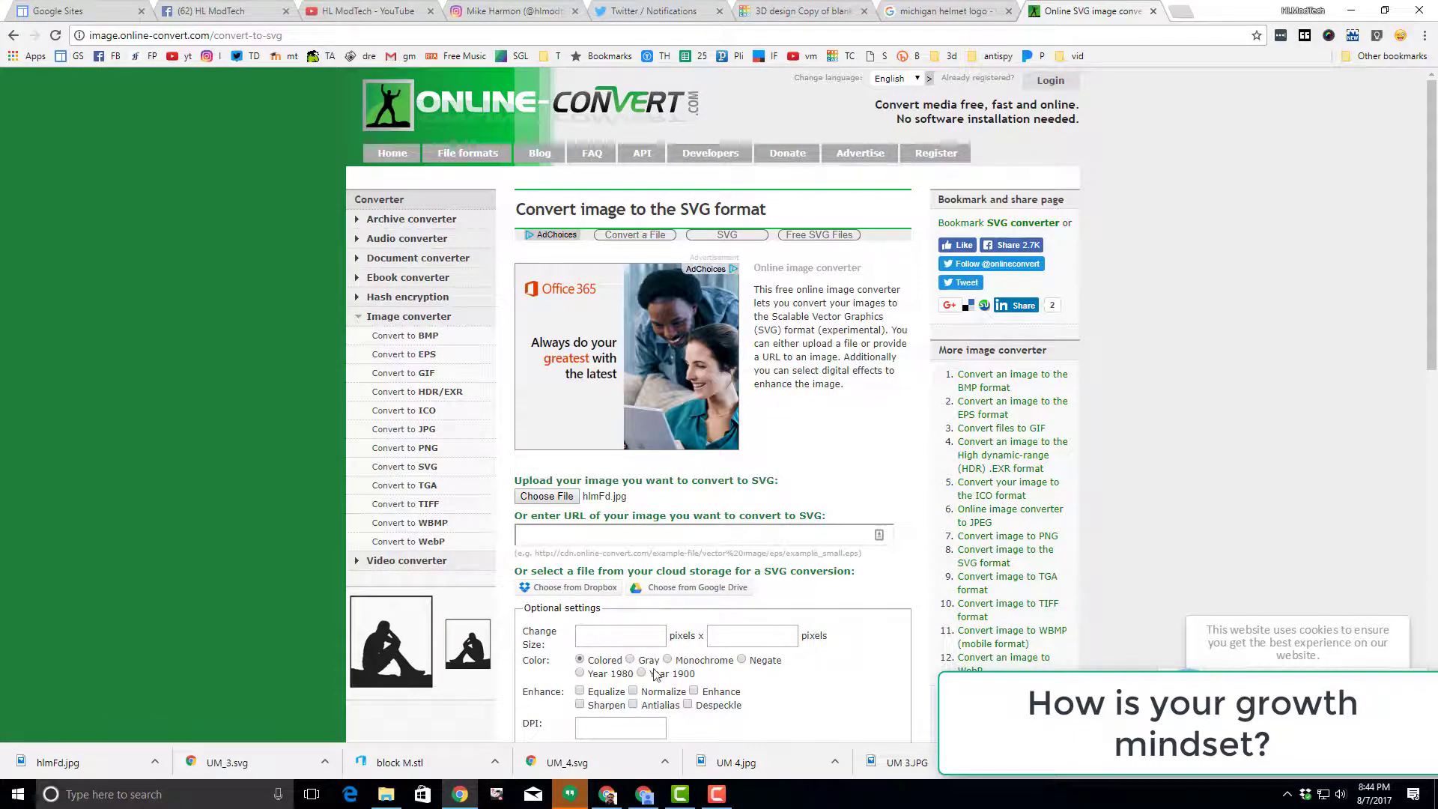
pyautogui.click(682, 662)
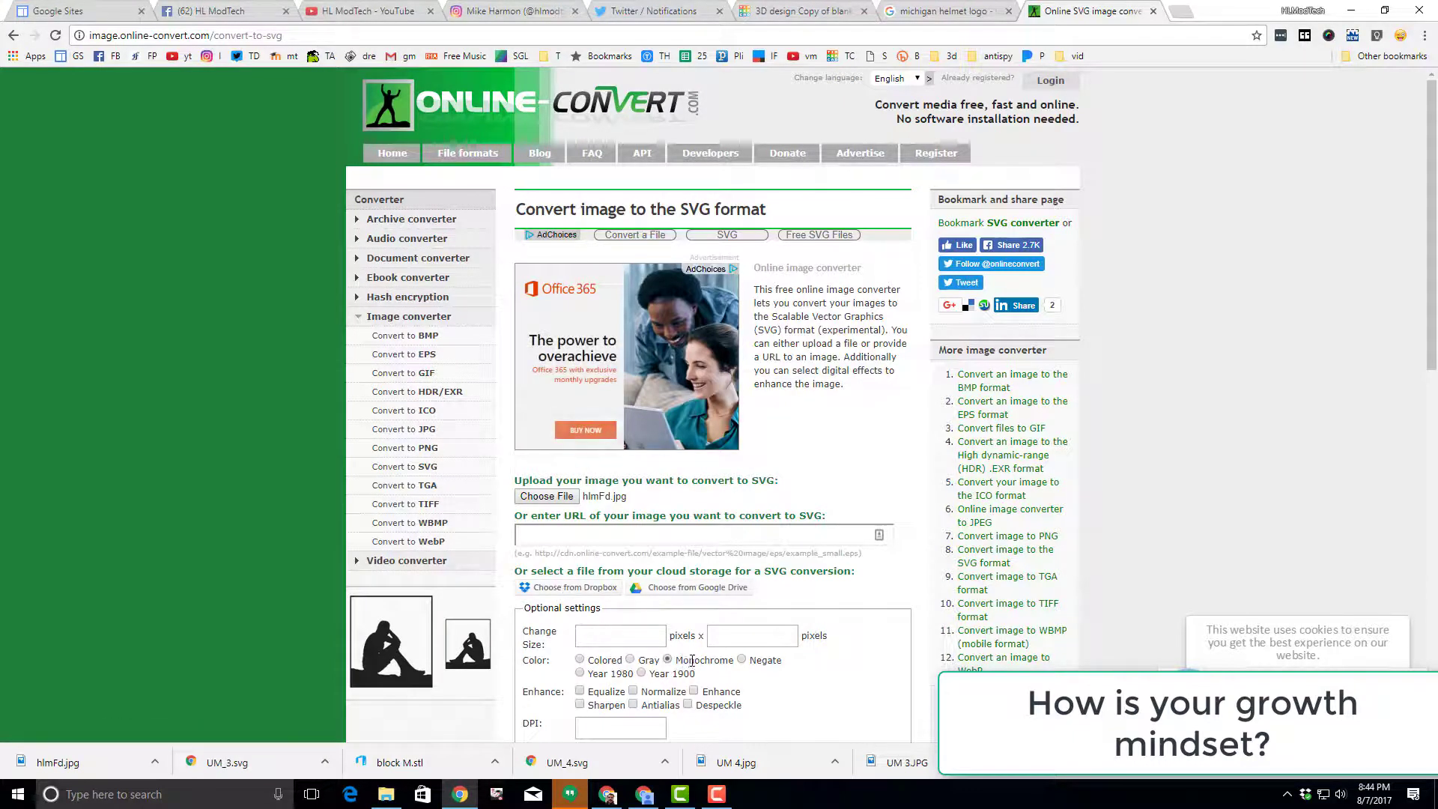
# Convert the image and save the result as hlmFd.svg in the helmet opener folder.
pyautogui.scroll(-2, 677, 655)
pyautogui.click(532, 619)
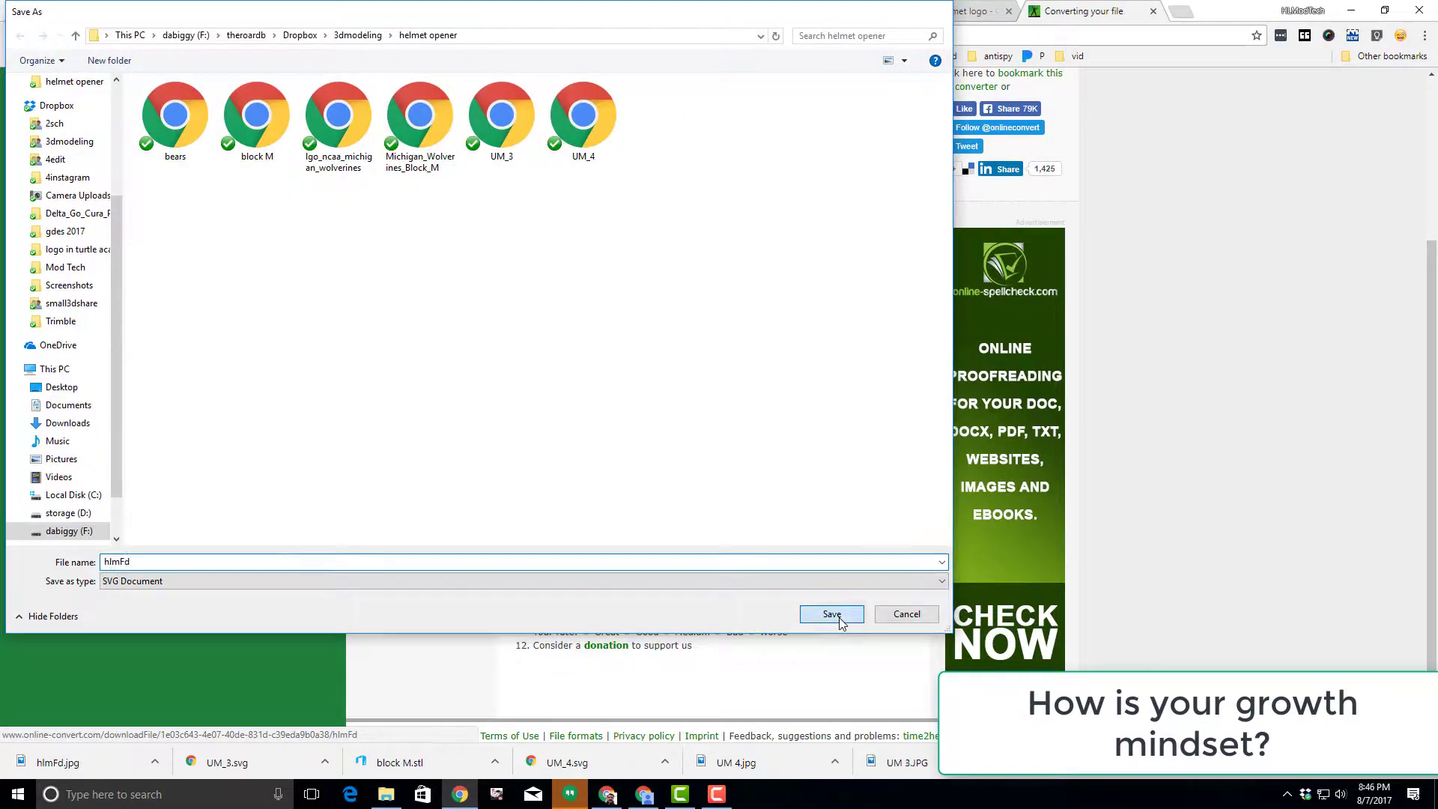
pyautogui.click(831, 614)
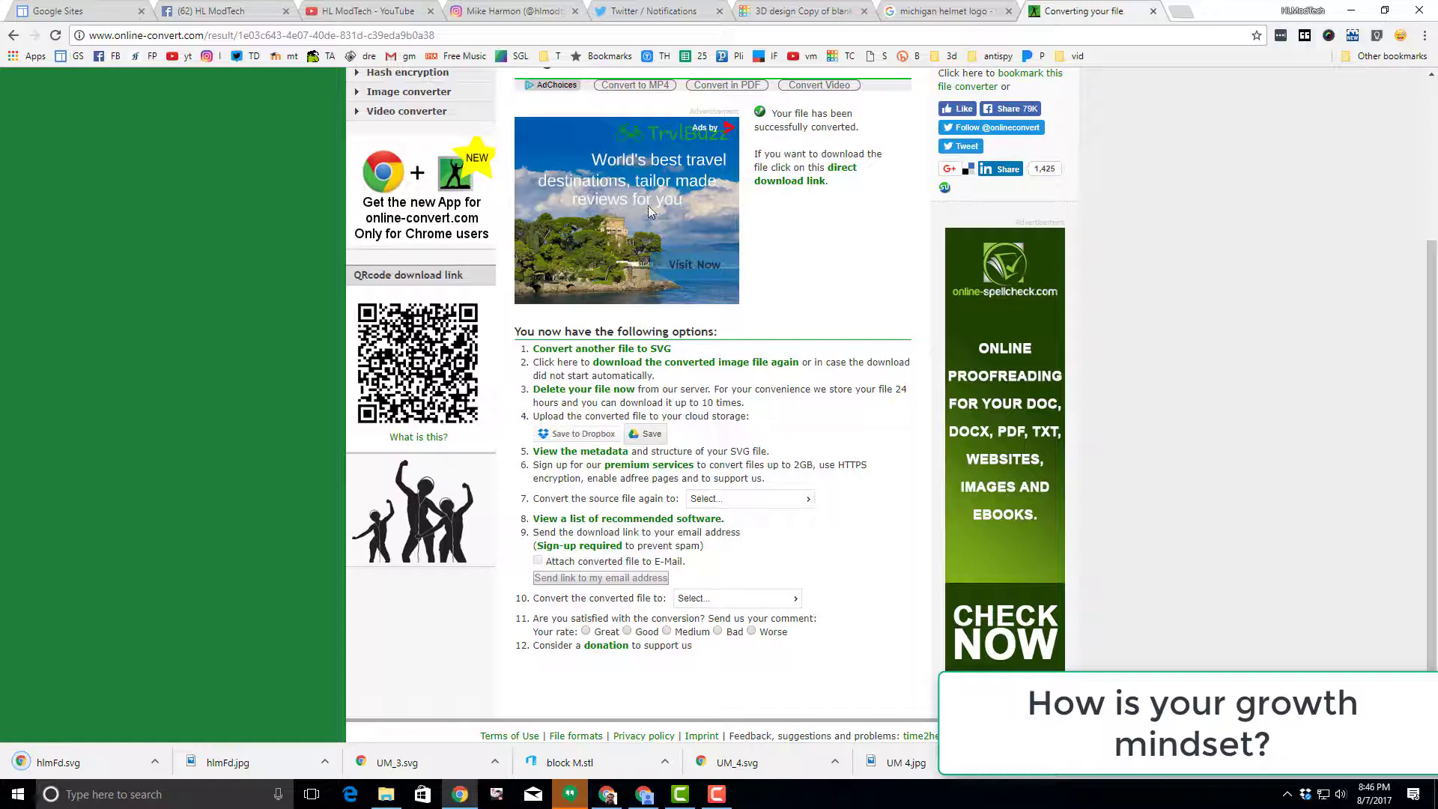
# Switch back to the Tinkercad helmet design and import hlmFd.svg with a length of 25 and a width of 40.
pyautogui.click(801, 11)
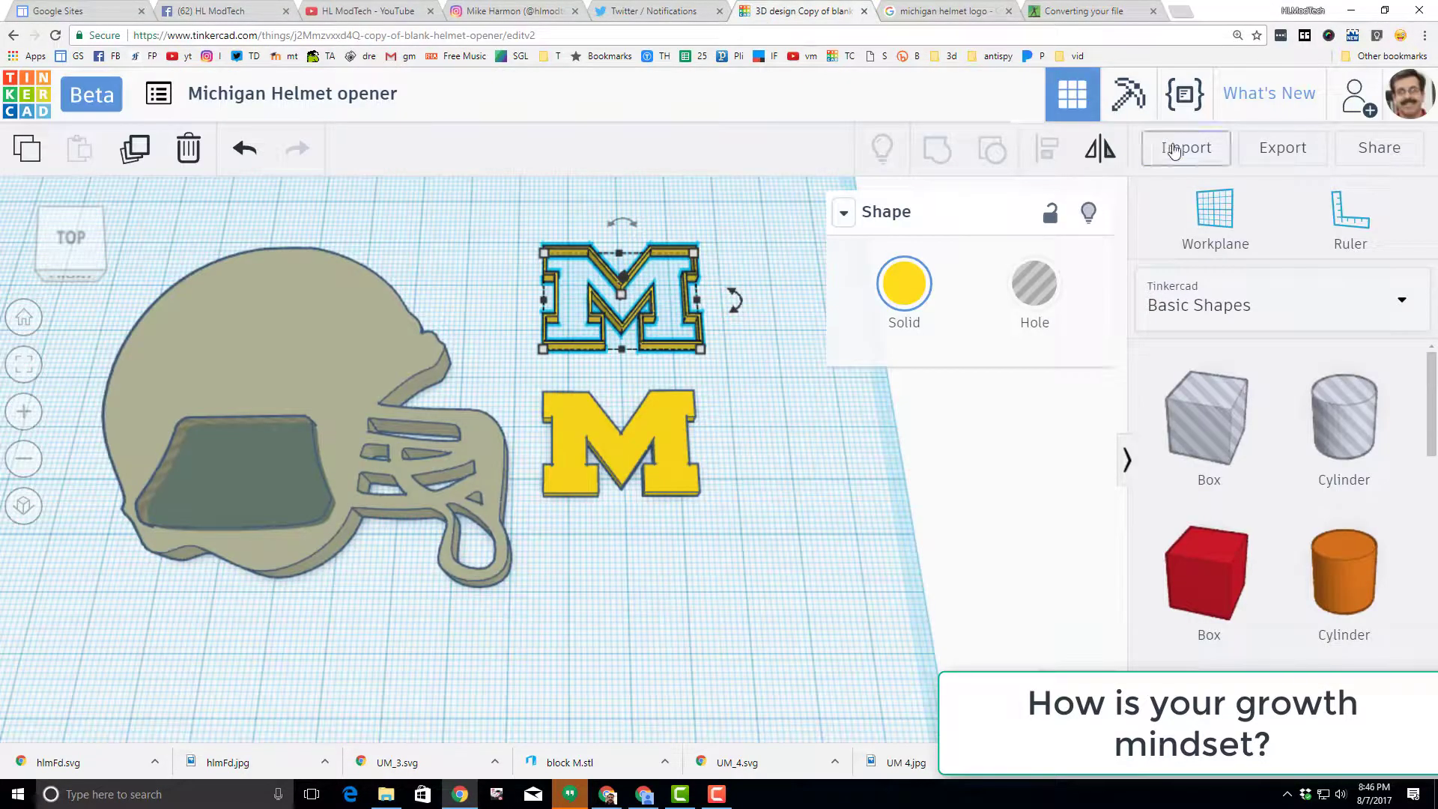
pyautogui.click(1174, 150)
pyautogui.click(731, 341)
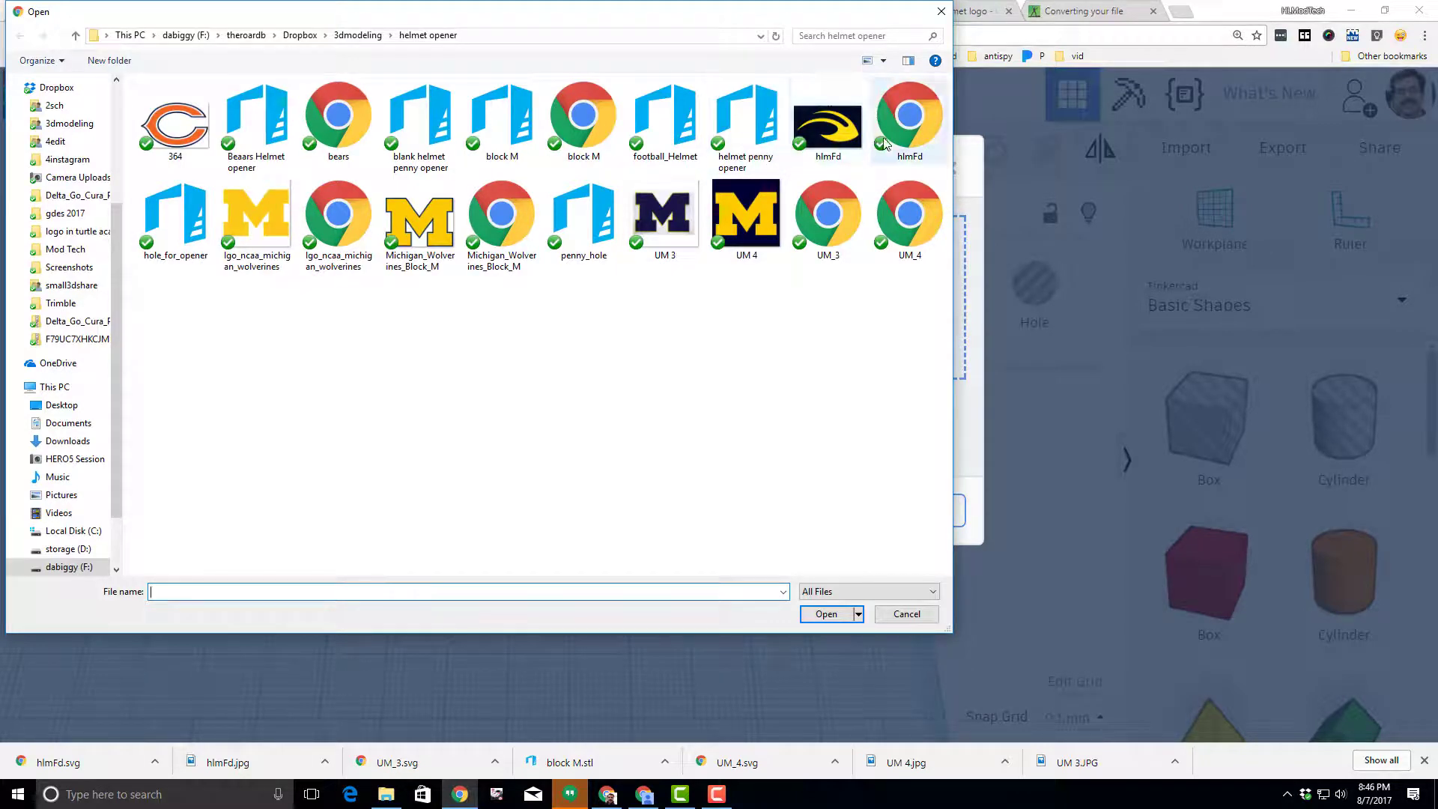
pyautogui.doubleClick(910, 119)
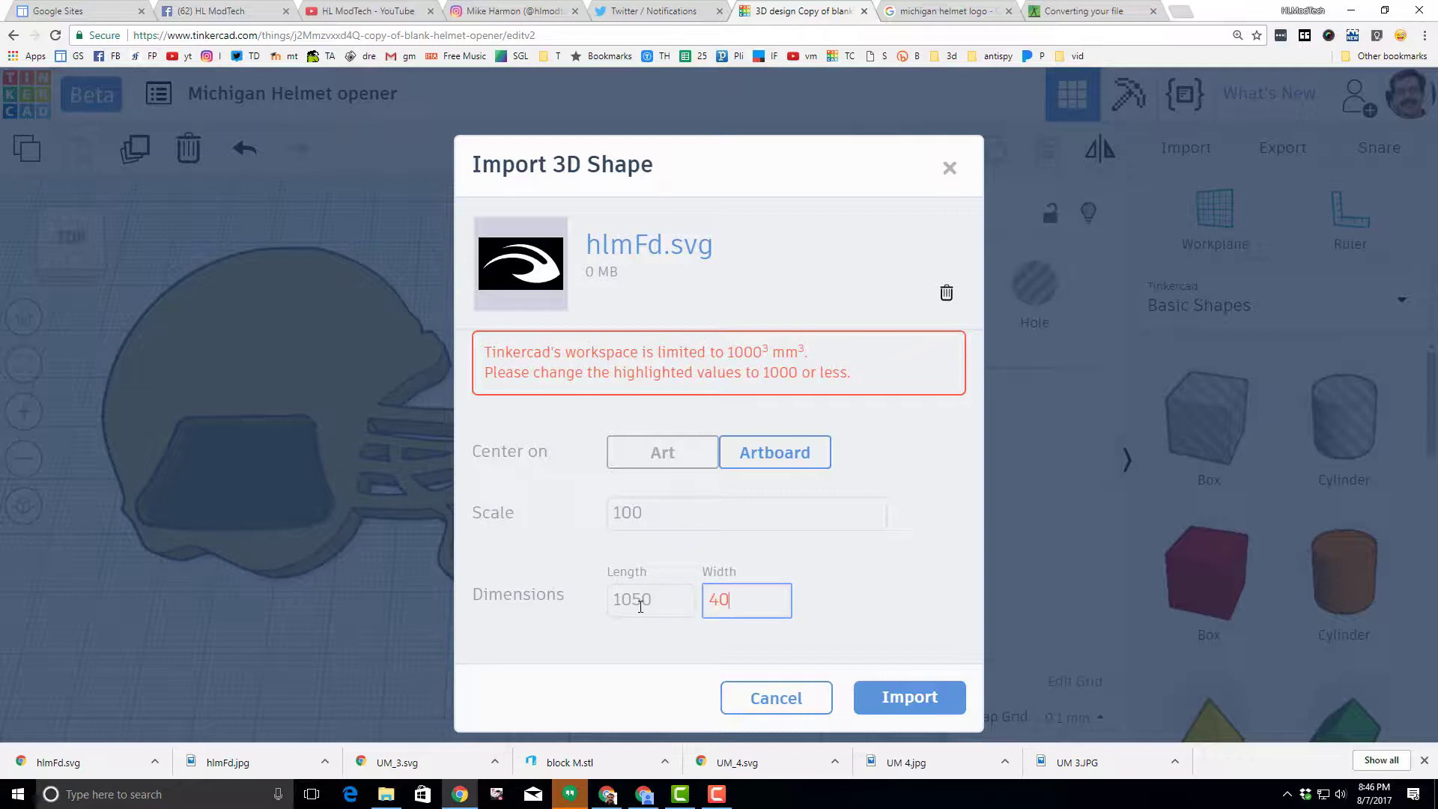
pyautogui.doubleClick(656, 598)
pyautogui.write('25')
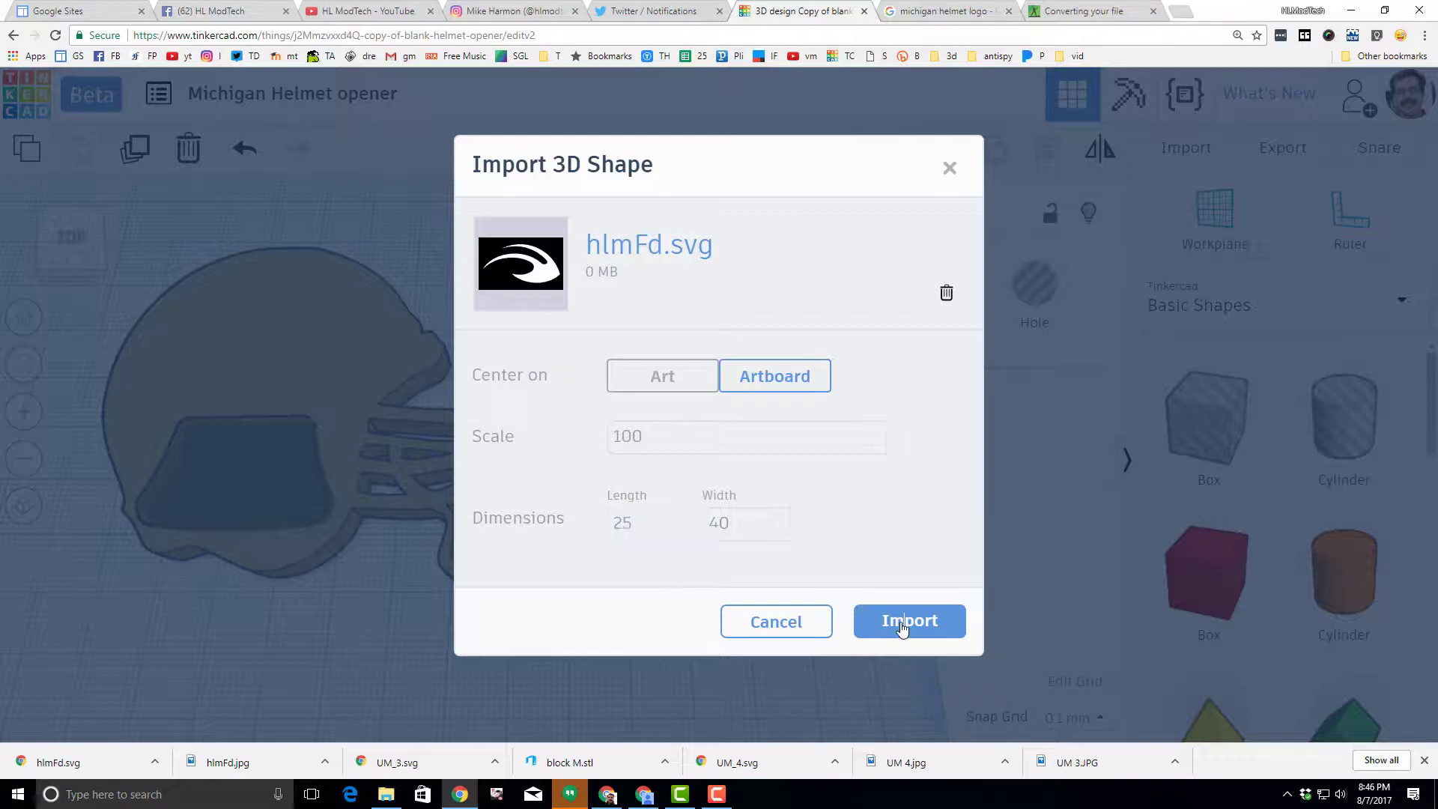
pyautogui.click(902, 626)
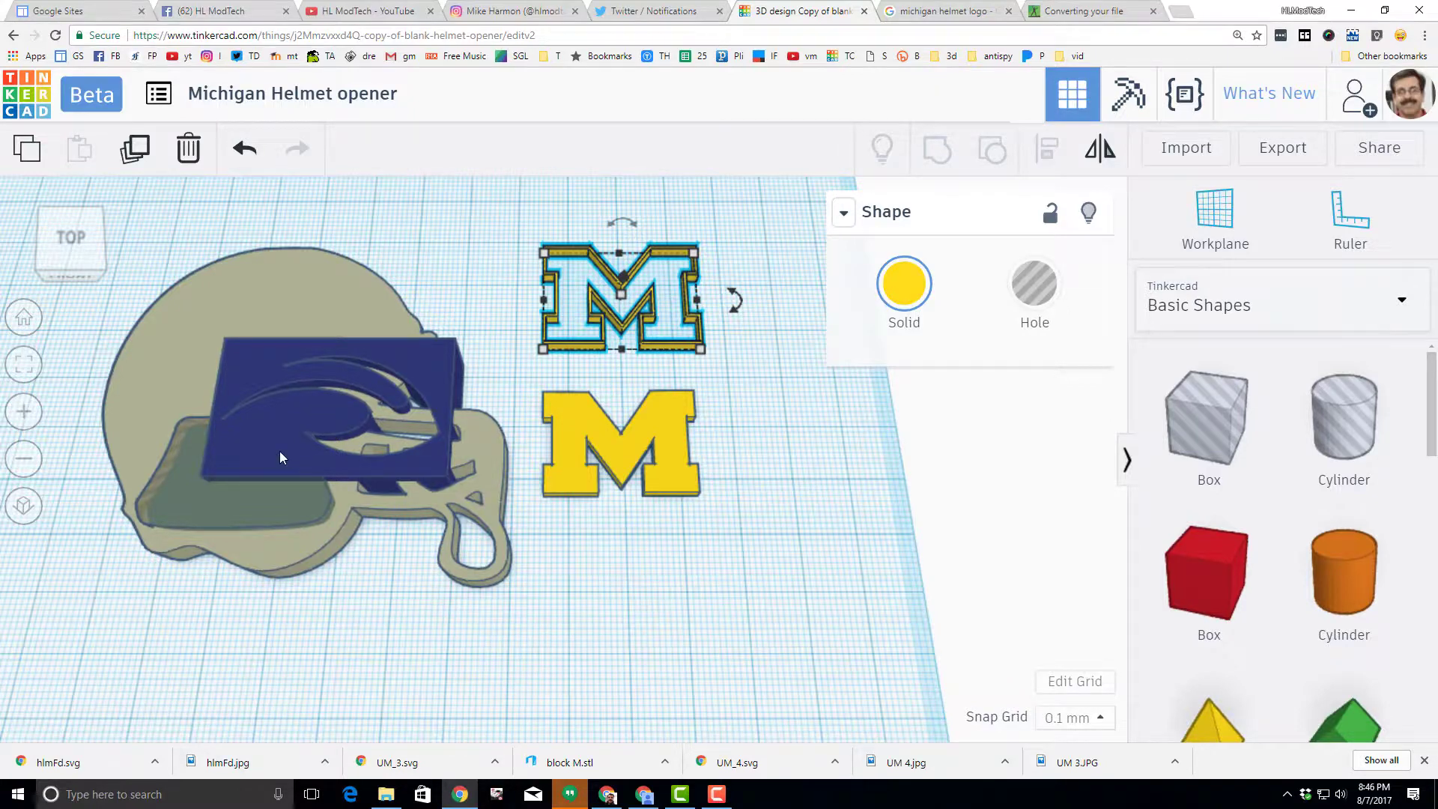
# Move the imported wing block to the empty workplane in front of the solid M and turn it into a hole.
pyautogui.moveTo(281, 458); pyautogui.dragTo(670, 659)
pyautogui.click(1034, 297)
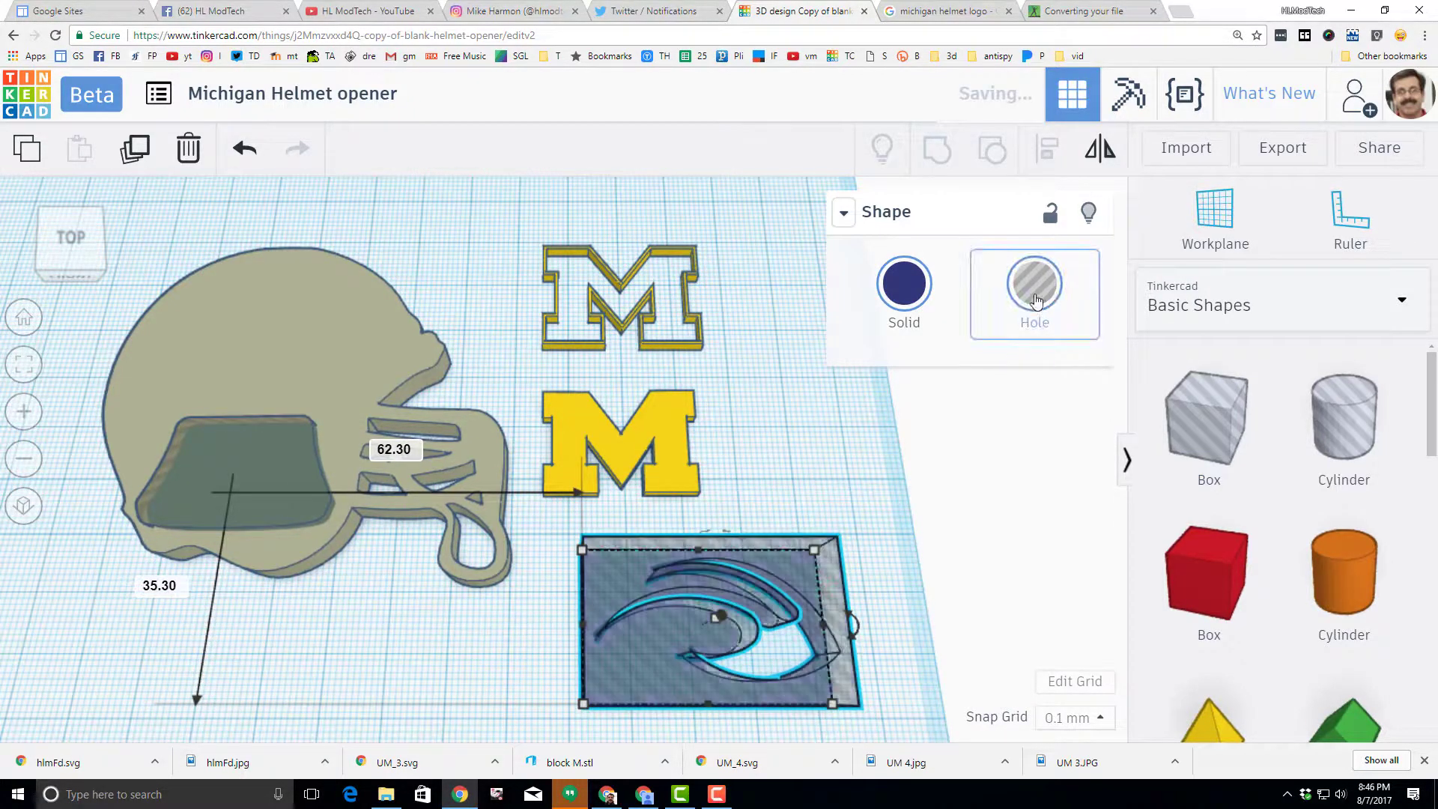
# Add a box covering the wing block's footprint, about 38 mm long, set its height to 2 mm and colour it yellow.
pyautogui.moveTo(1165, 597); pyautogui.dragTo(767, 665)
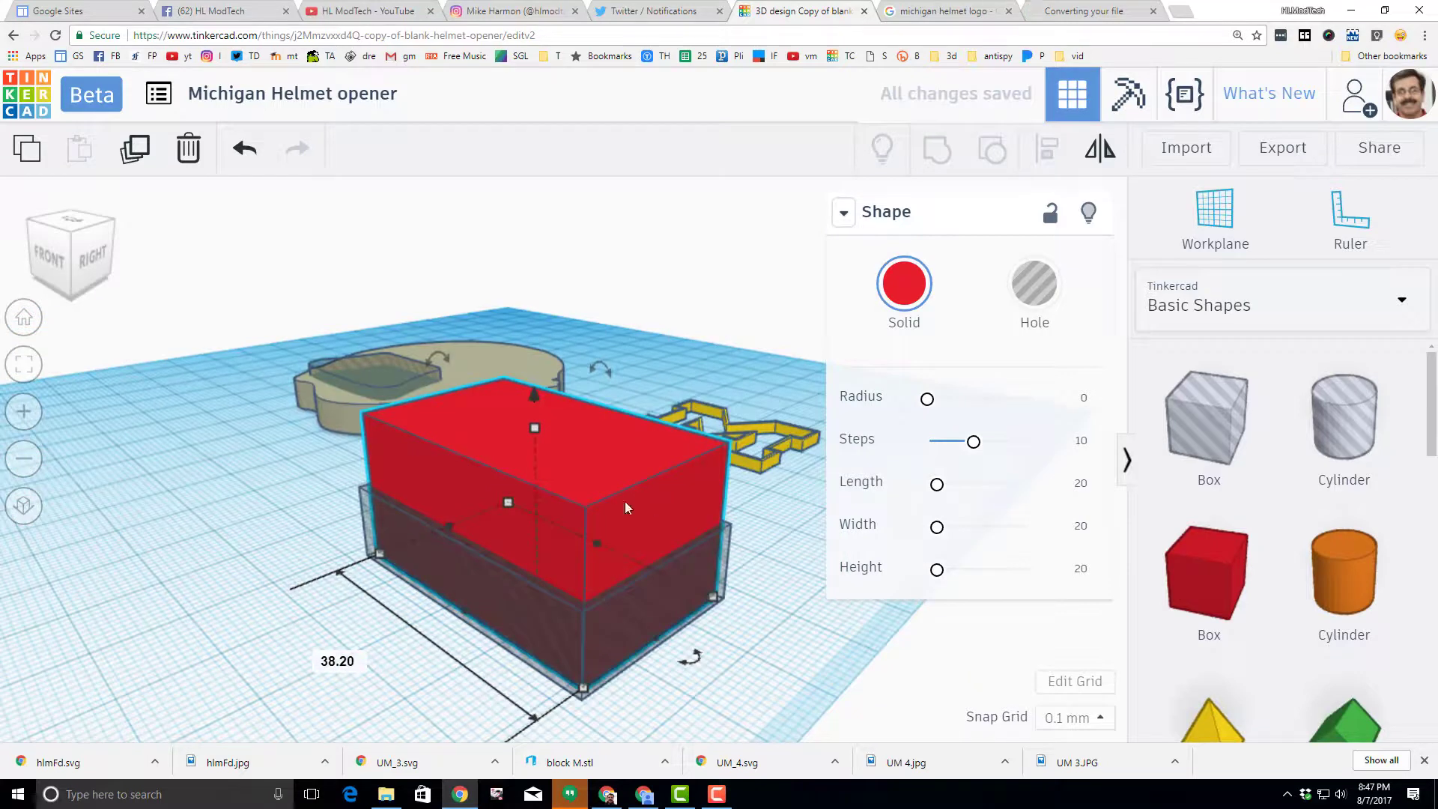
pyautogui.moveTo(534, 428); pyautogui.dragTo(533, 553)
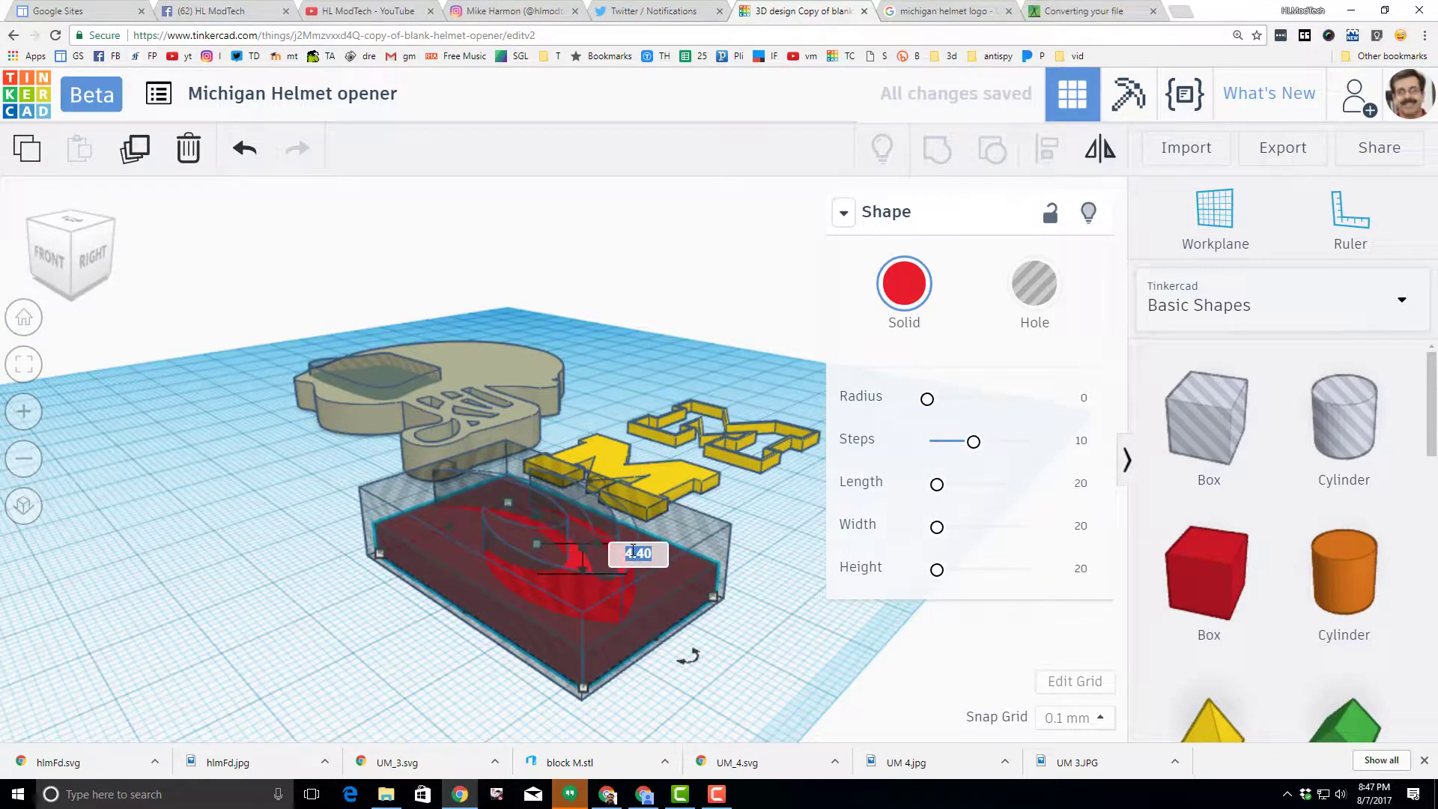
pyautogui.press('Return')
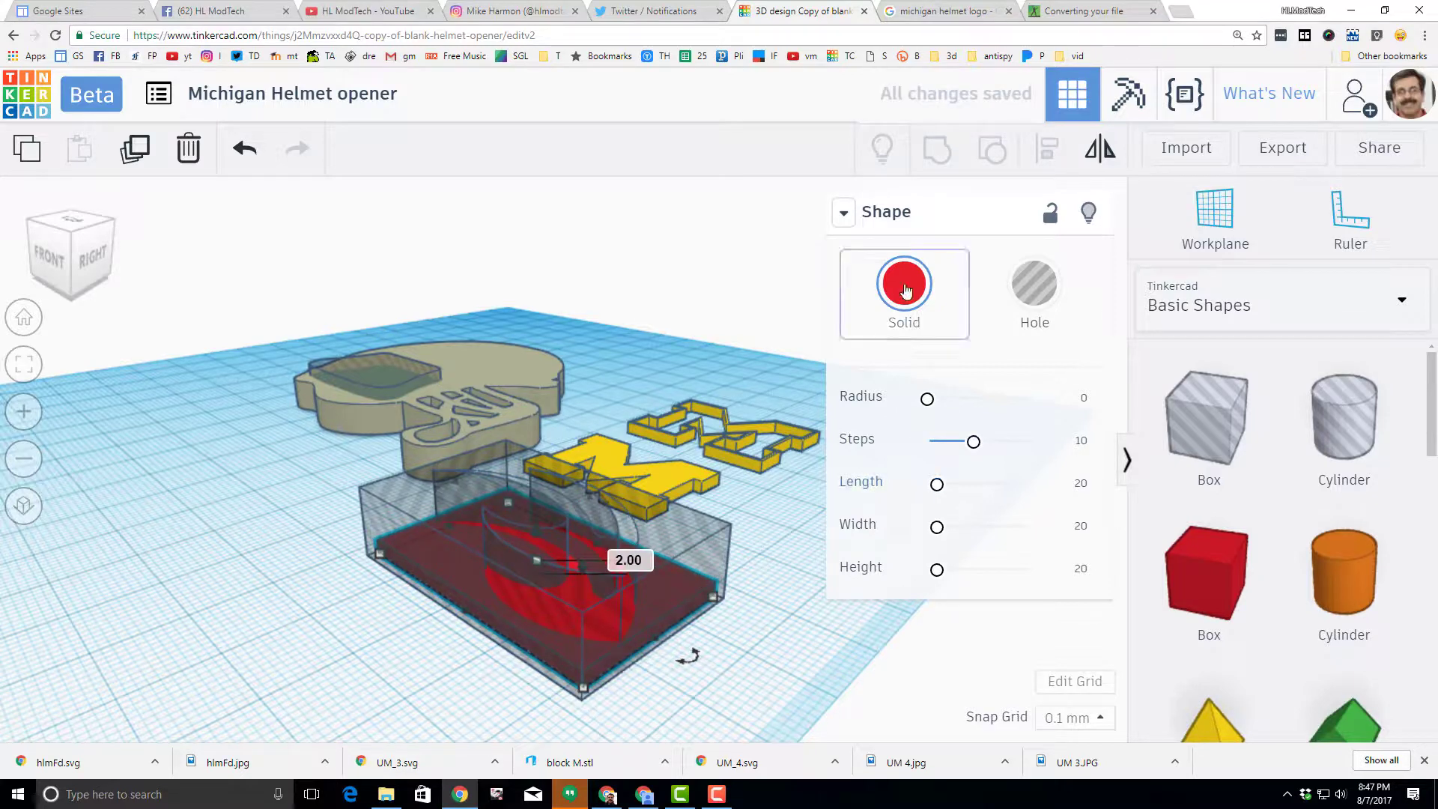
pyautogui.click(904, 283)
pyautogui.click(802, 452)
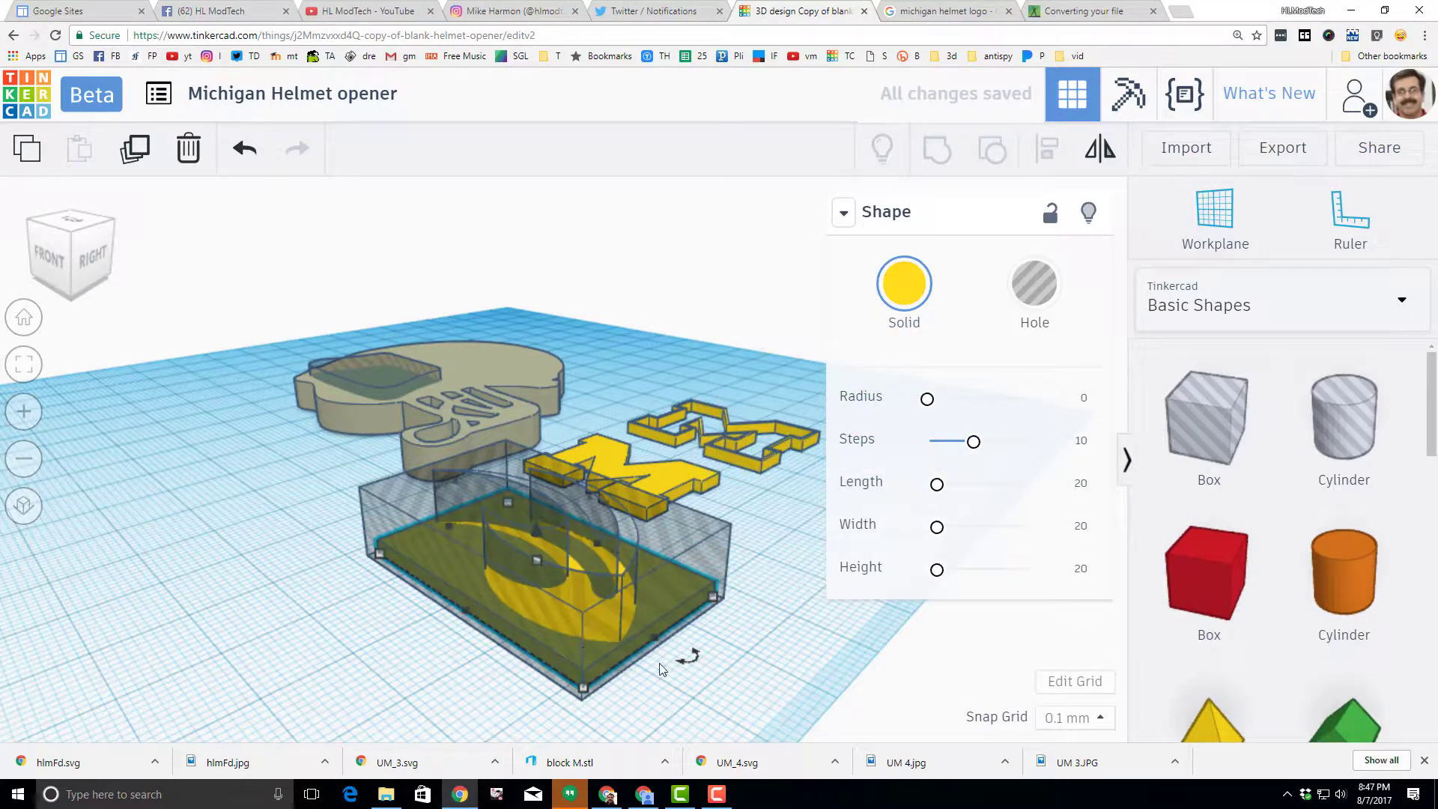
# Group the yellow box with the wing hole block to cut out a solid yellow wing.
pyautogui.moveTo(661, 668); pyautogui.dragTo(408, 668, button='right')
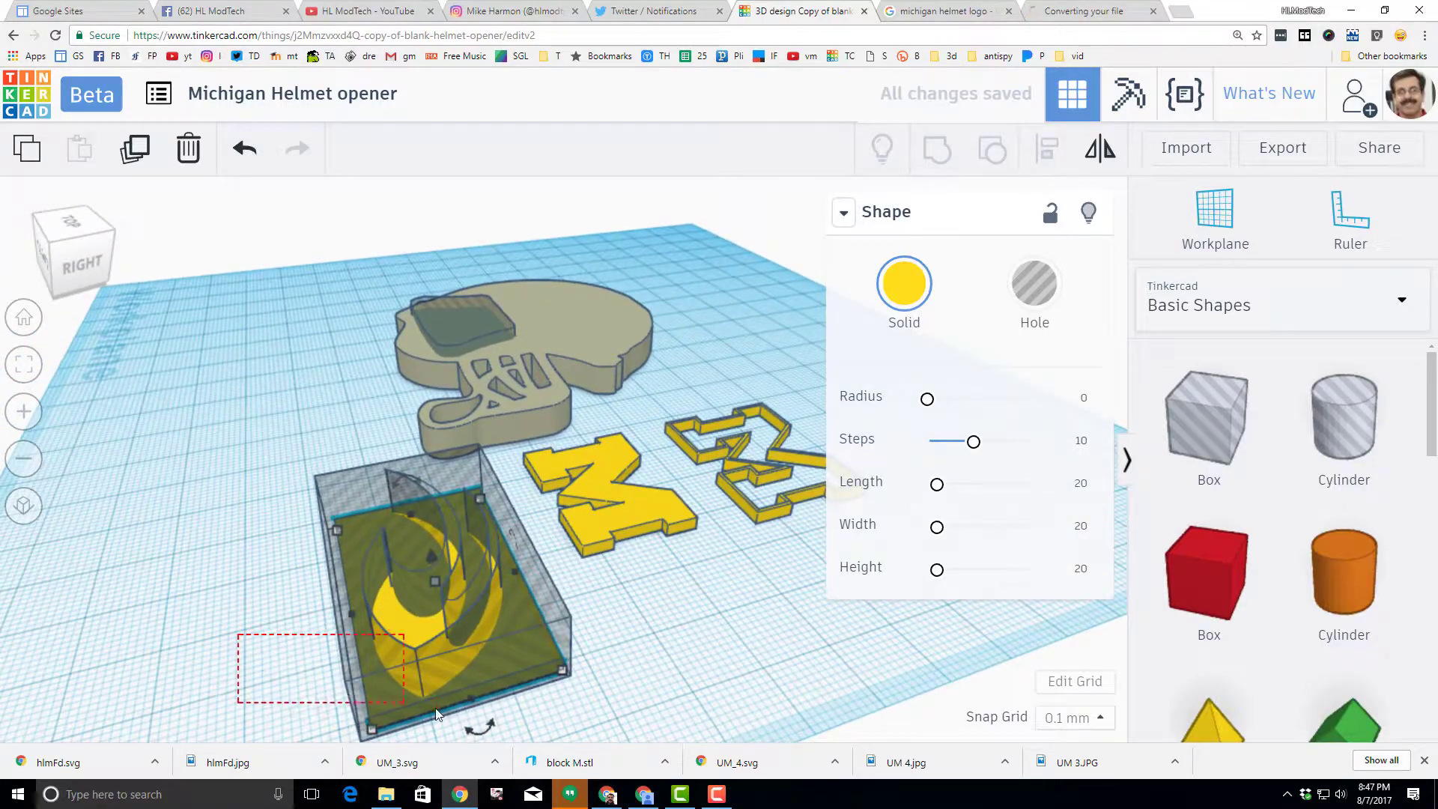
pyautogui.moveTo(438, 713); pyautogui.dragTo(441, 715)
pyautogui.click(937, 149)
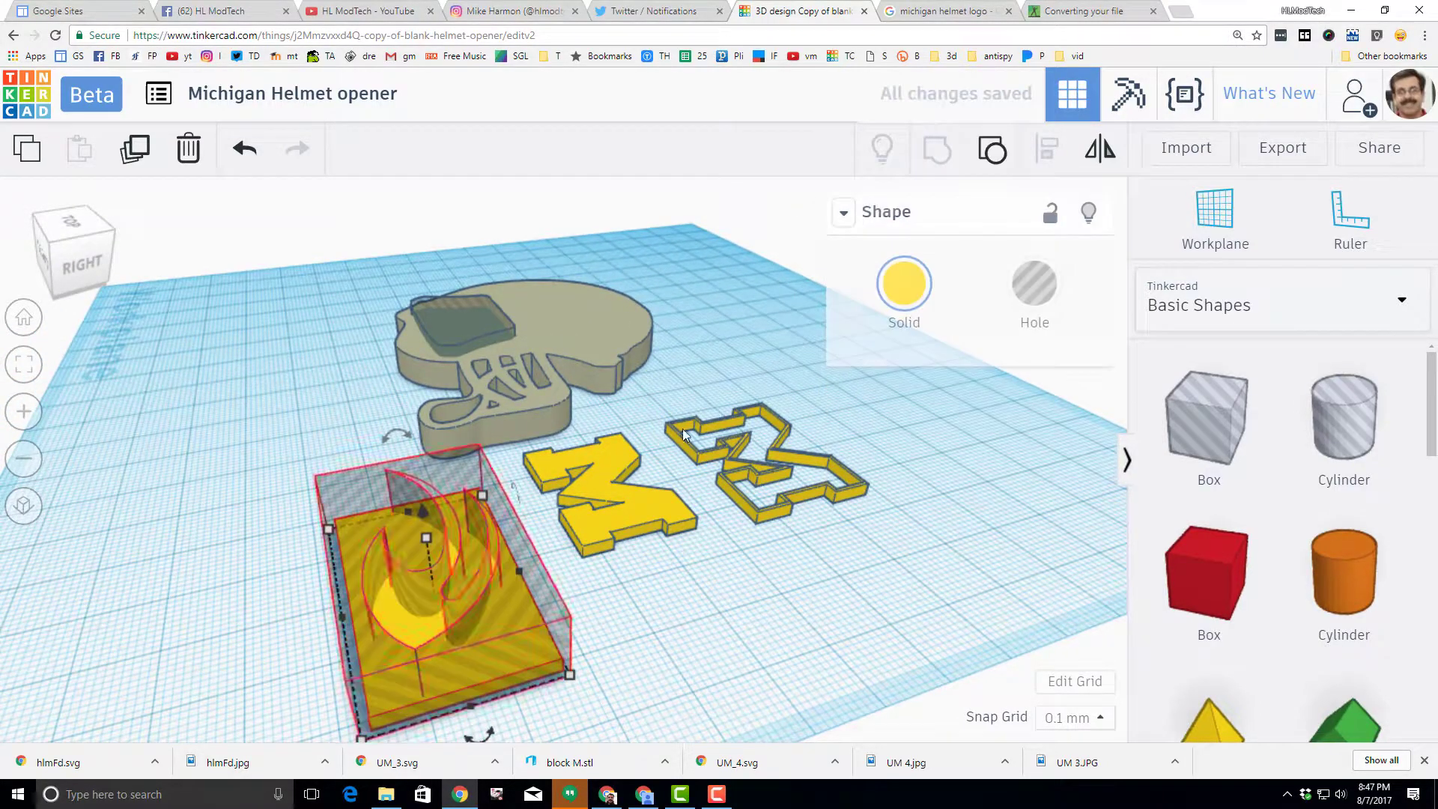
pyautogui.moveTo(311, 729); pyautogui.dragTo(659, 704, button='right')
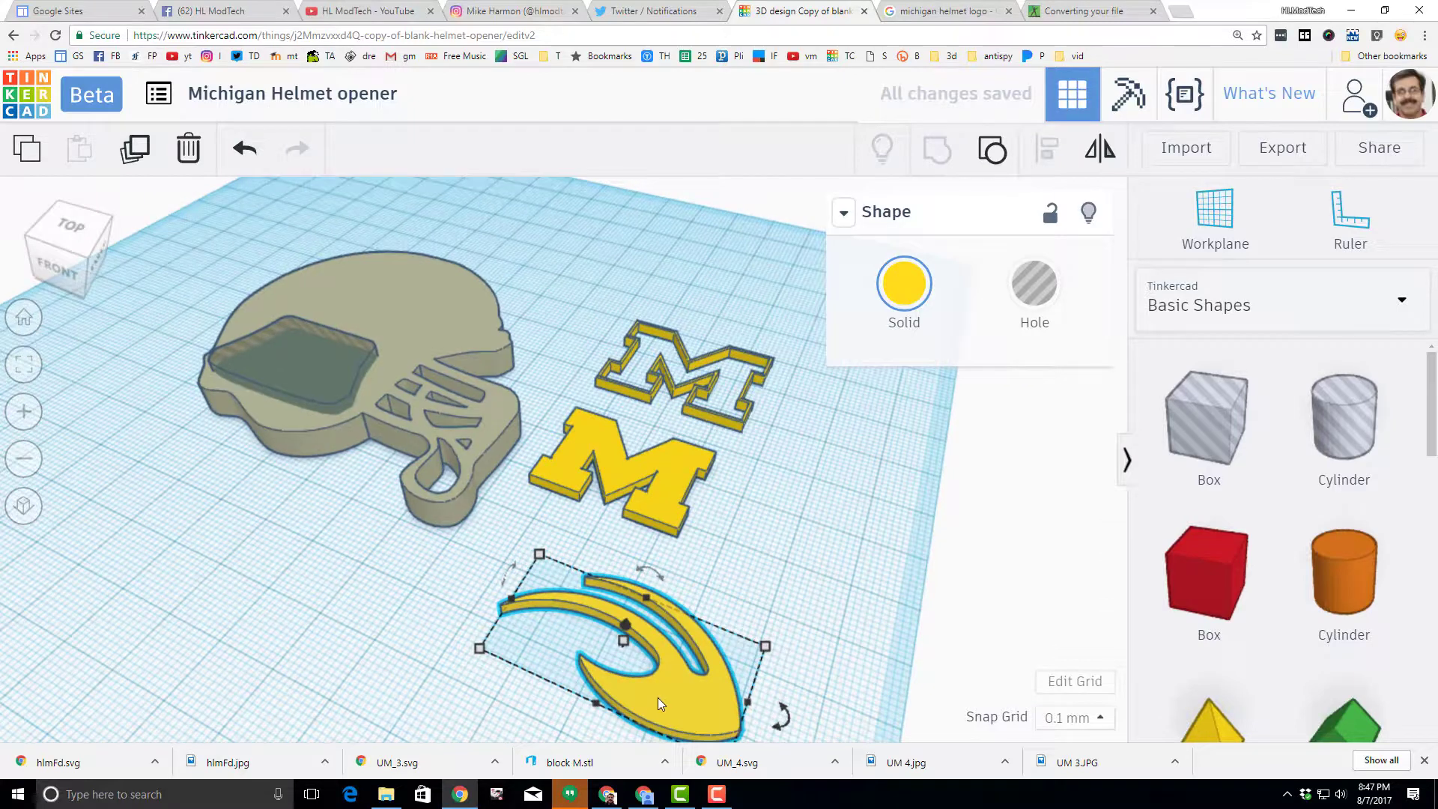
# Turn the yellow wing into a hole and position it on the upper part of the helmet shell.
pyautogui.click(1034, 283)
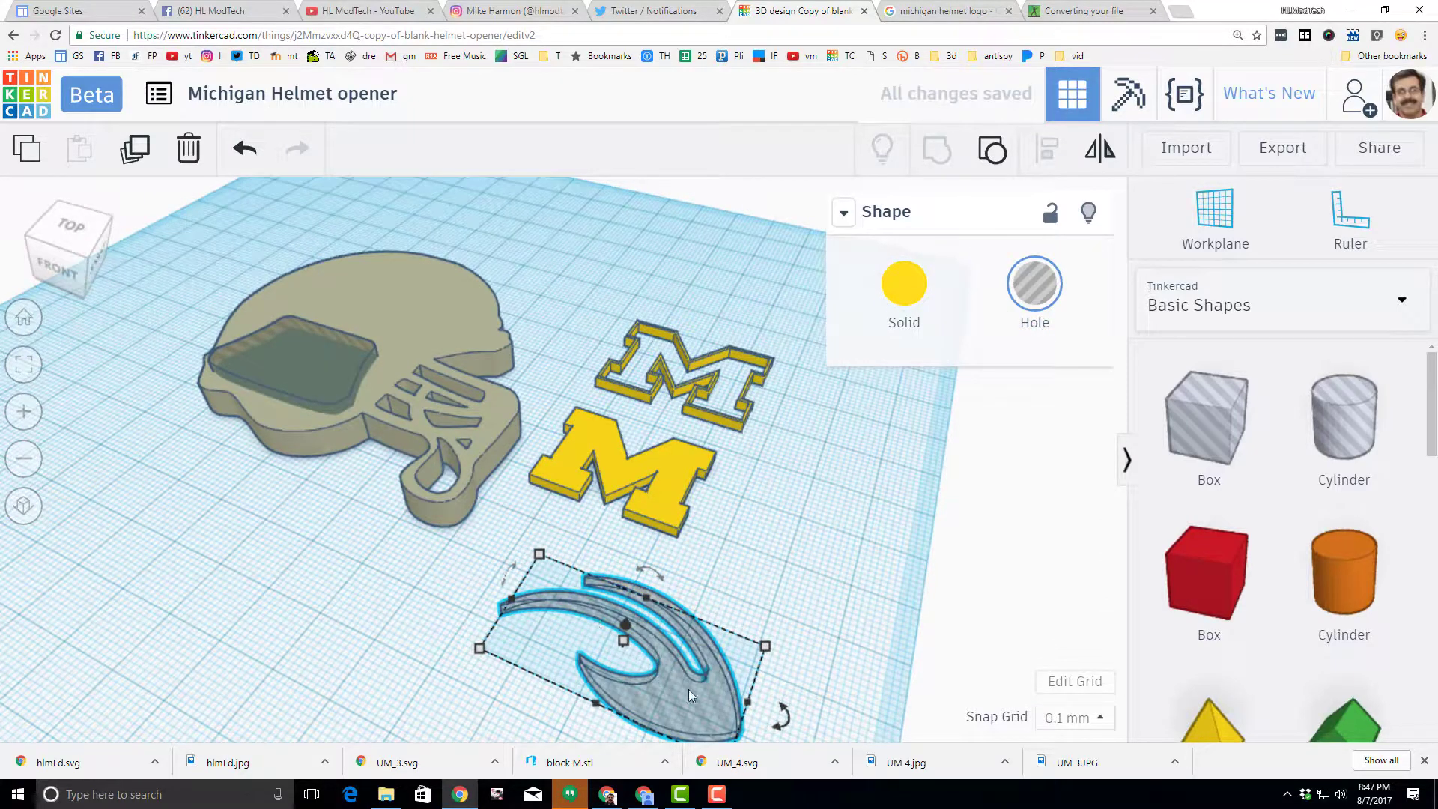
pyautogui.moveTo(688, 696); pyautogui.dragTo(442, 323)
pyautogui.moveTo(574, 292); pyautogui.dragTo(472, 389, button='right')
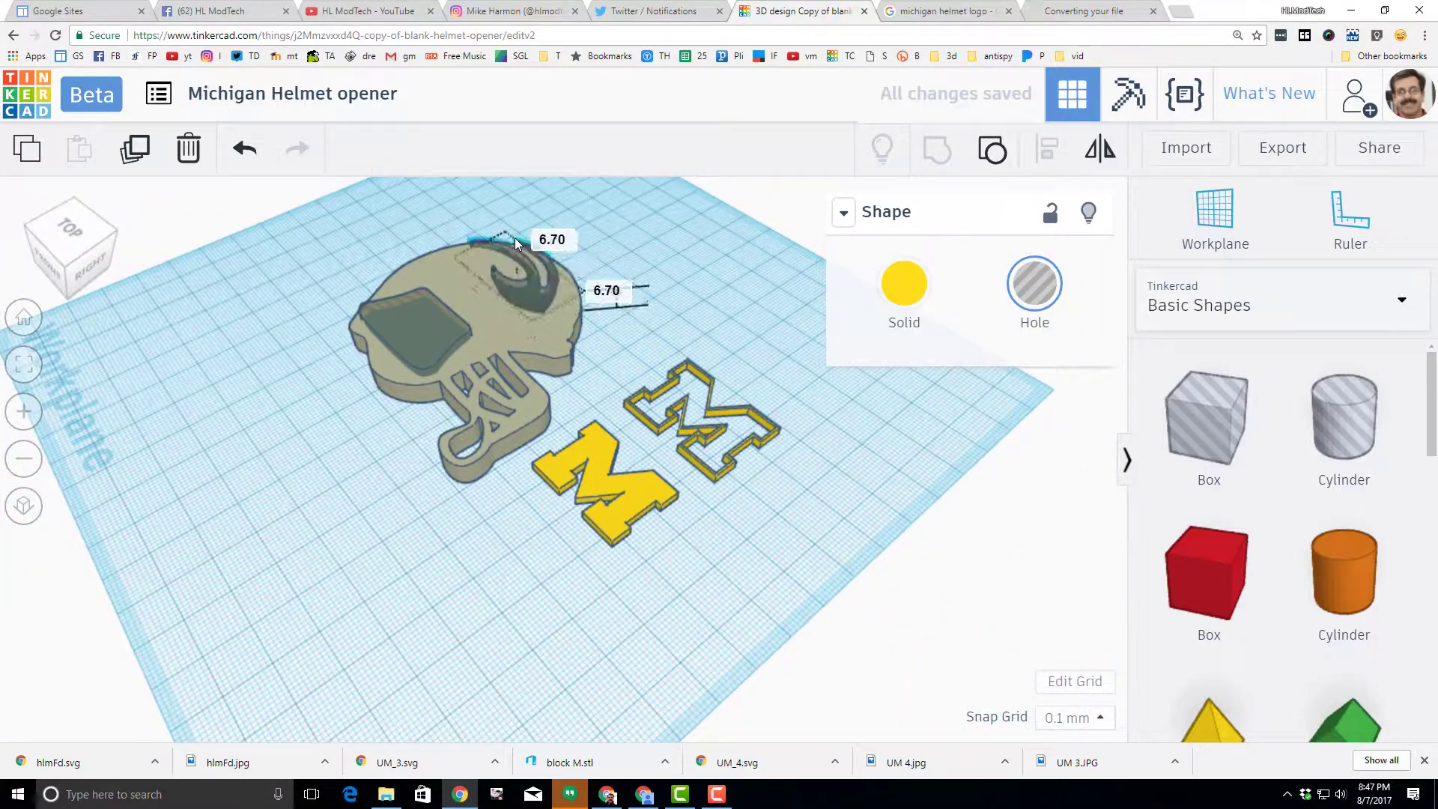
pyautogui.moveTo(515, 239)
pyautogui.mouseDown()
pyautogui.moveTo(516, 266)
pyautogui.moveTo(515, 243)
pyautogui.mouseUp()
pyautogui.moveTo(305, 378); pyautogui.dragTo(213, 390, button='right')
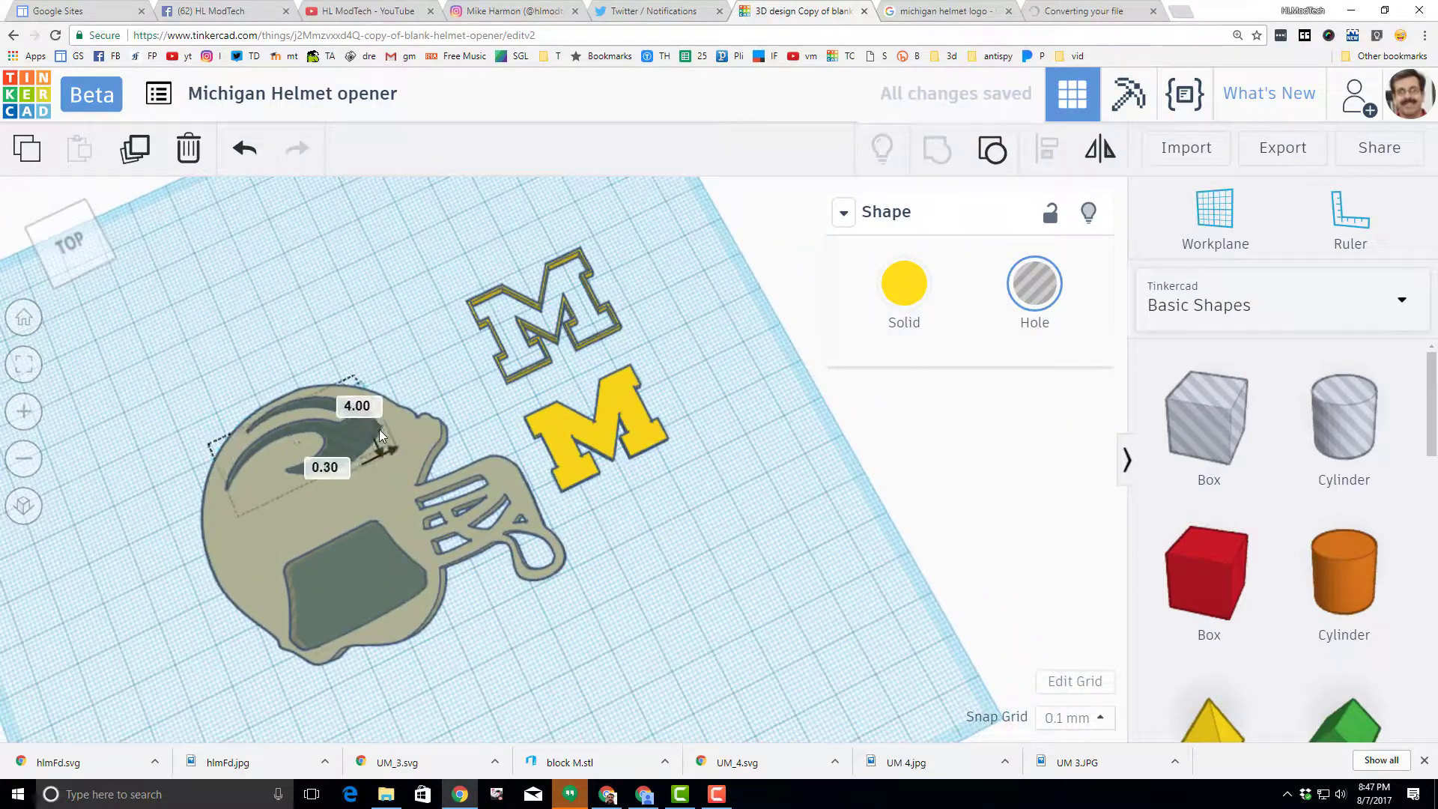
pyautogui.moveTo(380, 435); pyautogui.dragTo(390, 430)
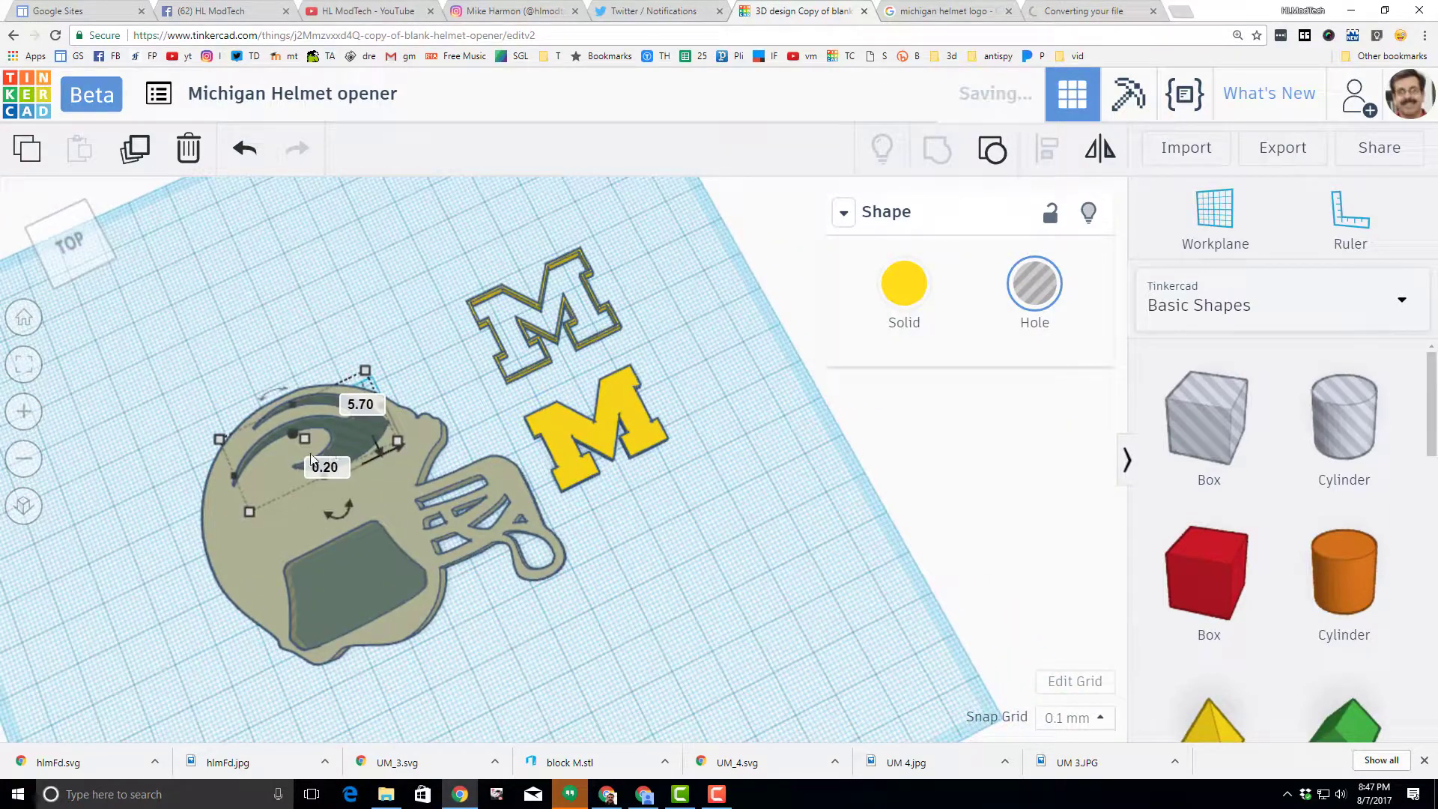
# Stretch the wing hole toward the back of the helmet, widen it to about 22 mm and nudge it to fit the shell.
pyautogui.moveTo(236, 480); pyautogui.dragTo(219, 483)
pyautogui.moveTo(319, 487); pyautogui.dragTo(328, 501)
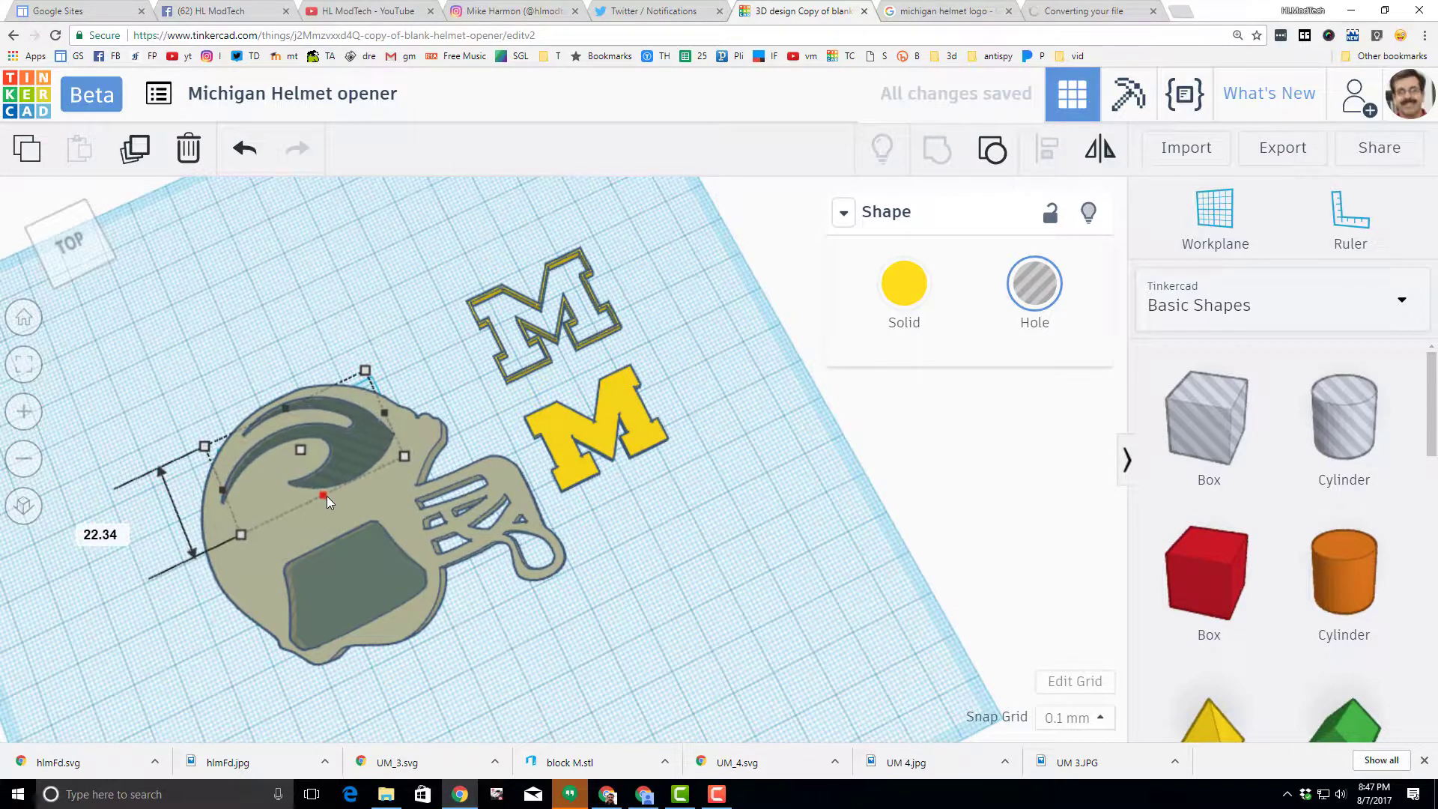
pyautogui.moveTo(221, 493); pyautogui.dragTo(206, 501)
pyautogui.moveTo(349, 460)
pyautogui.mouseDown()
pyautogui.moveTo(365, 451)
pyautogui.moveTo(356, 463)
pyautogui.mouseUp()
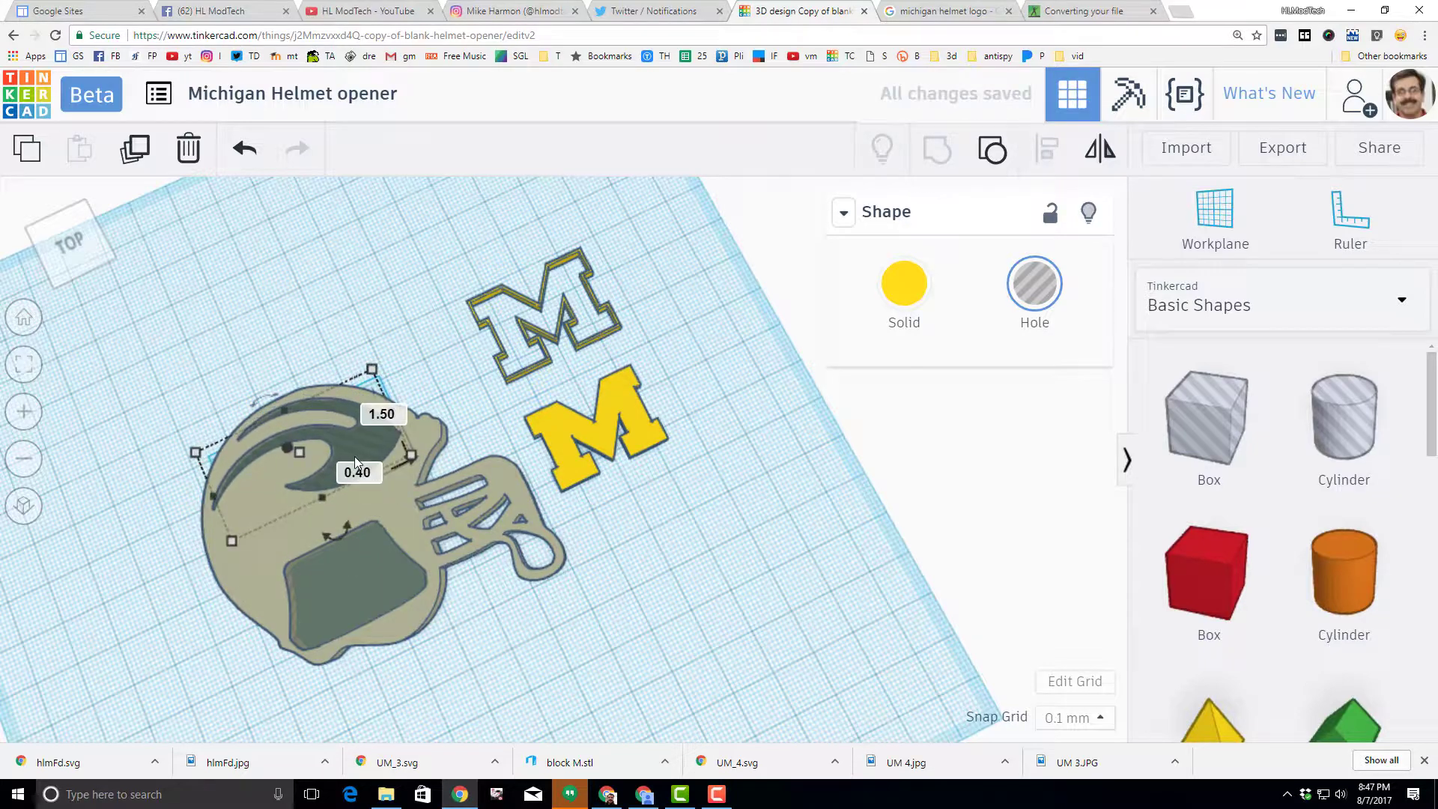
# Adjust the wing hole's elevation so its underside sits 5 mm above the workplane, sunk into the helmet's top surface.
pyautogui.moveTo(102, 611); pyautogui.dragTo(410, 469, button='right')
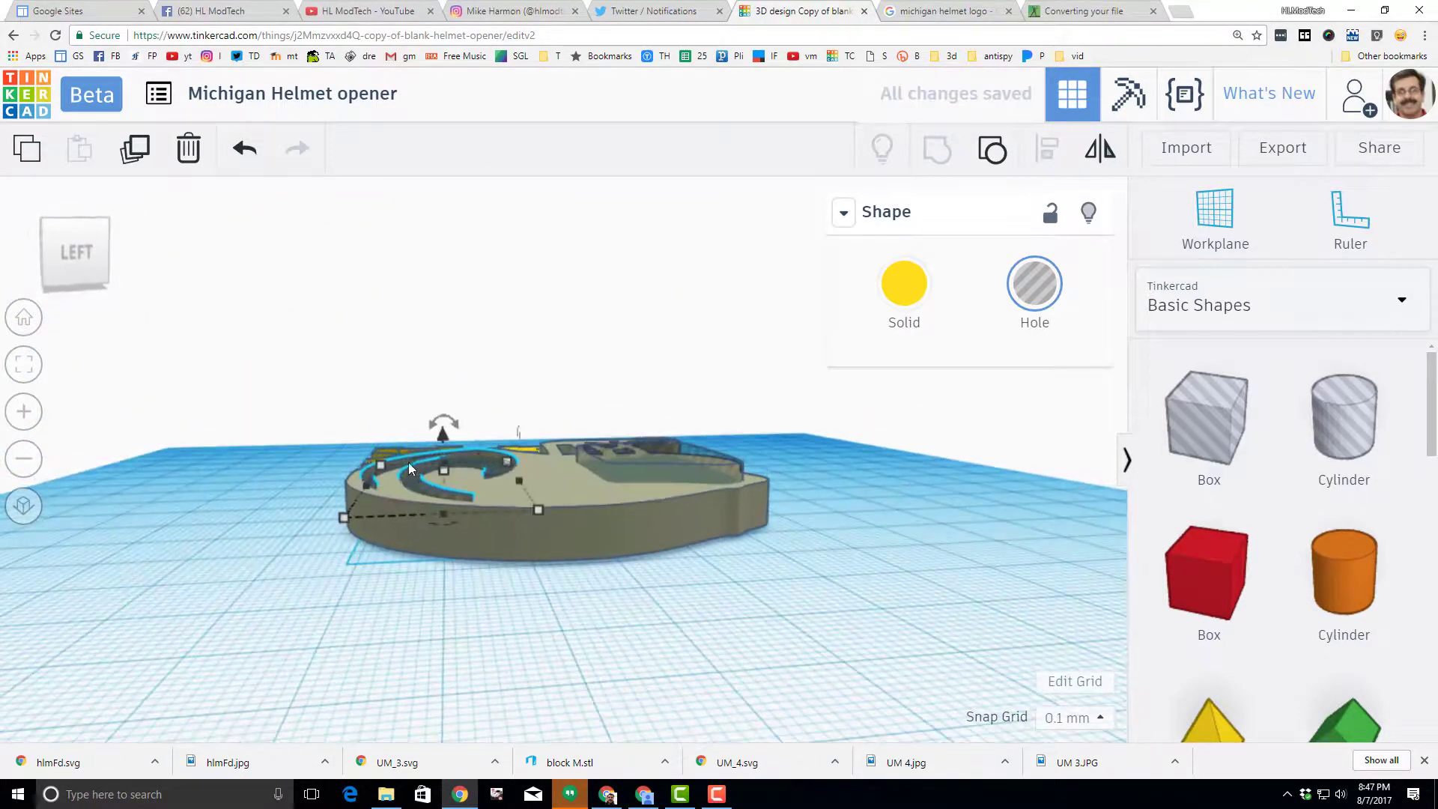
pyautogui.moveTo(444, 441); pyautogui.dragTo(448, 491)
pyautogui.moveTo(449, 491); pyautogui.dragTo(556, 462, button='right')
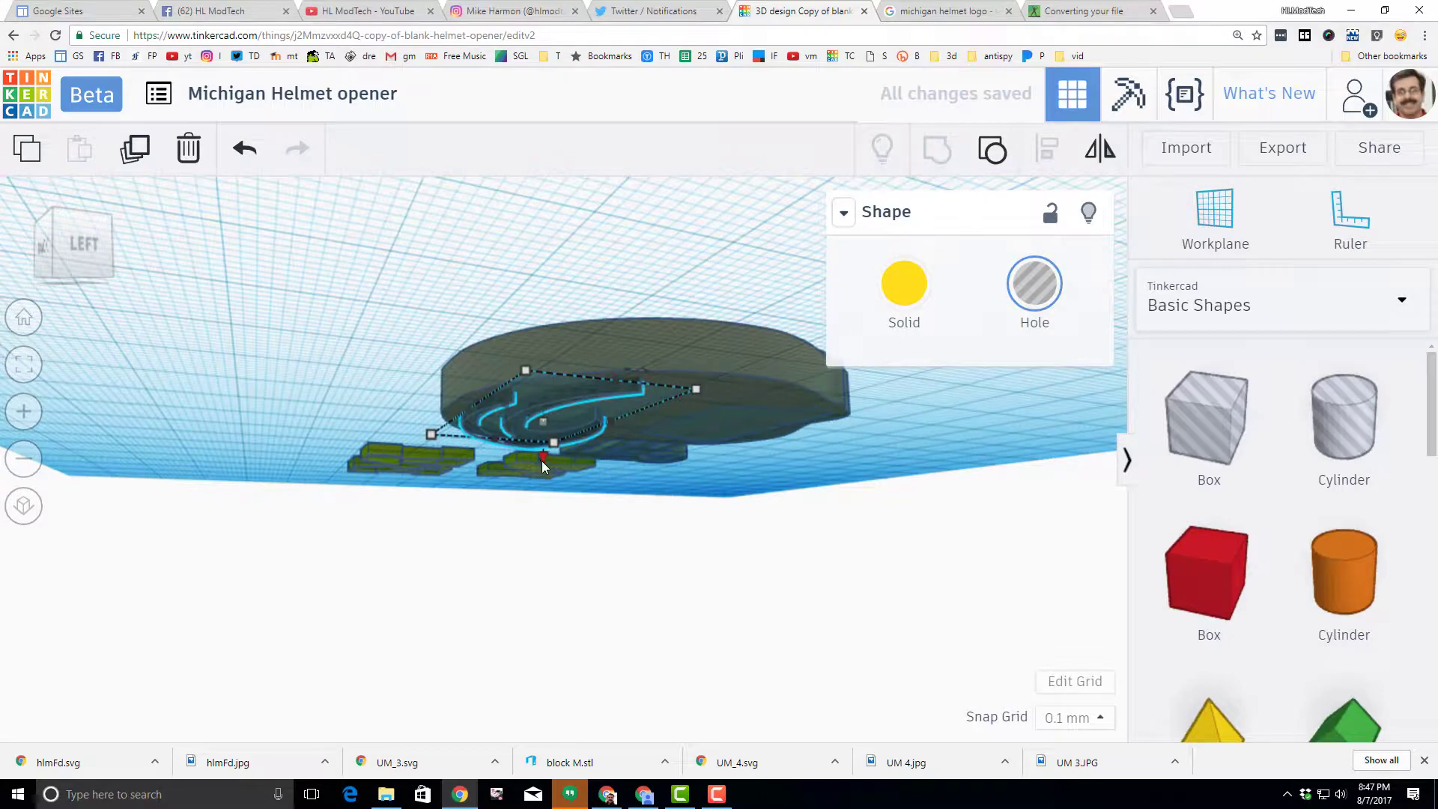
pyautogui.moveTo(544, 462); pyautogui.dragTo(545, 446)
pyautogui.moveTo(535, 473); pyautogui.dragTo(363, 597, button='right')
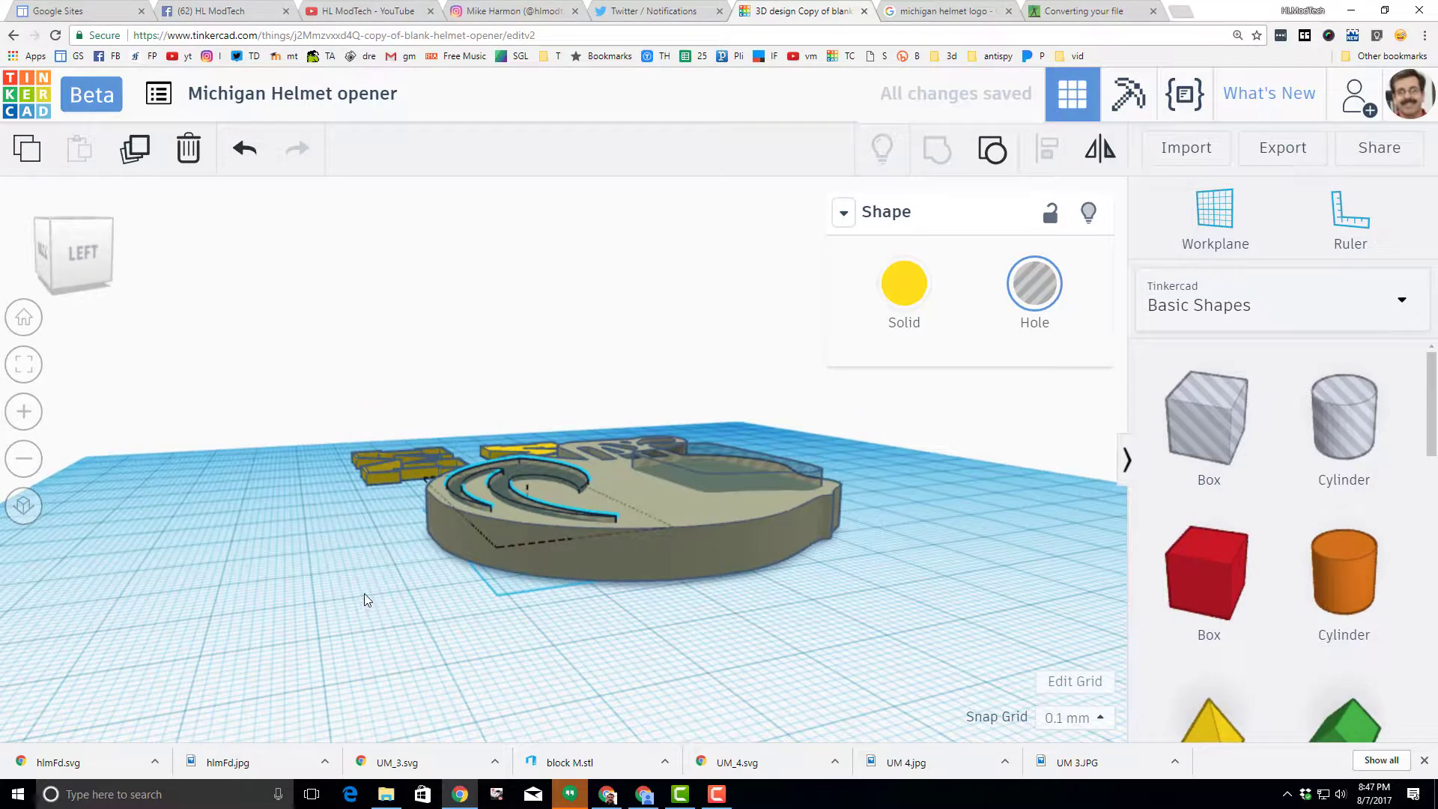
pyautogui.moveTo(530, 448); pyautogui.dragTo(535, 453)
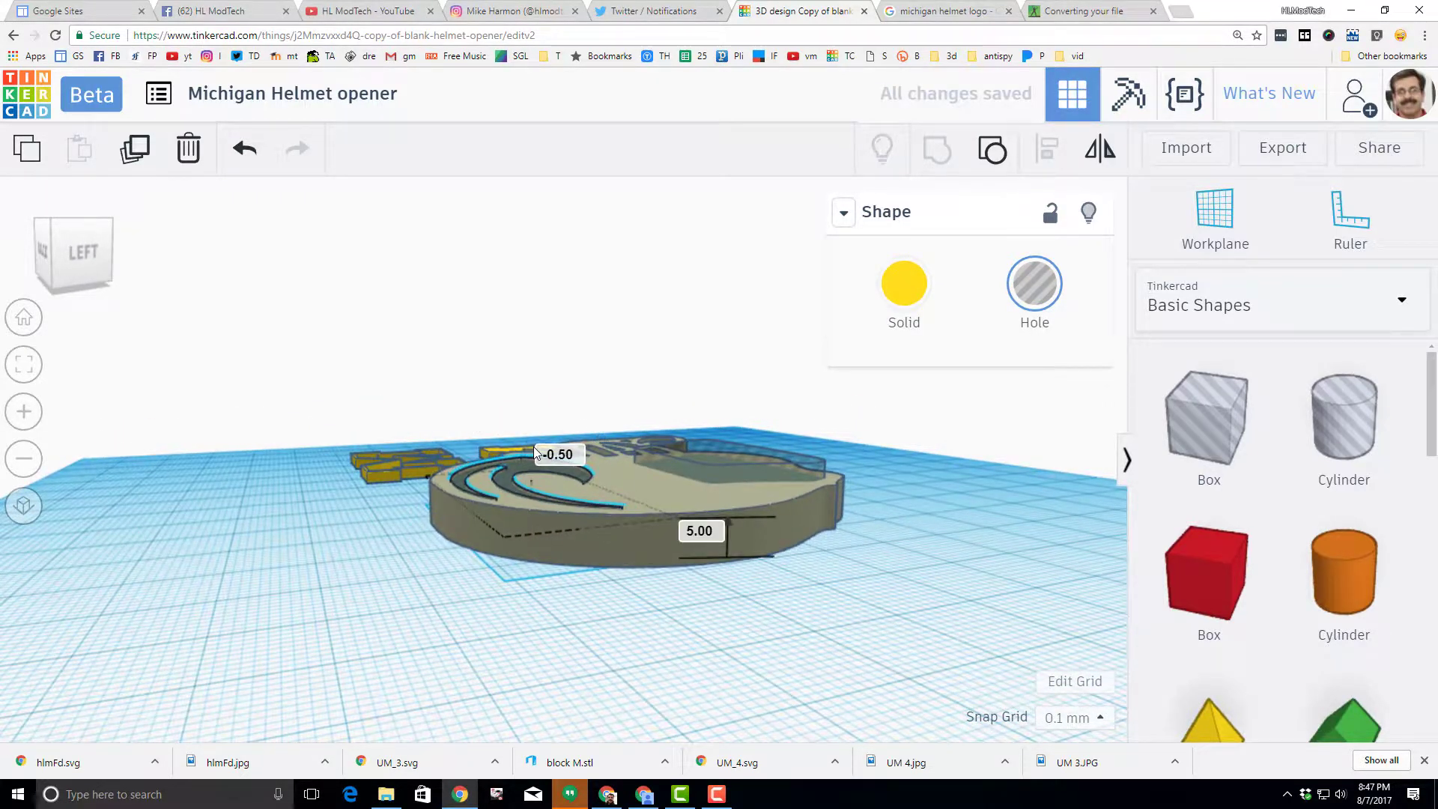
# Select the helmet together with the wing hole and group them to engrave the wing into the shell.
pyautogui.moveTo(487, 427); pyautogui.dragTo(331, 568, button='right')
pyautogui.moveTo(310, 535); pyautogui.dragTo(479, 709)
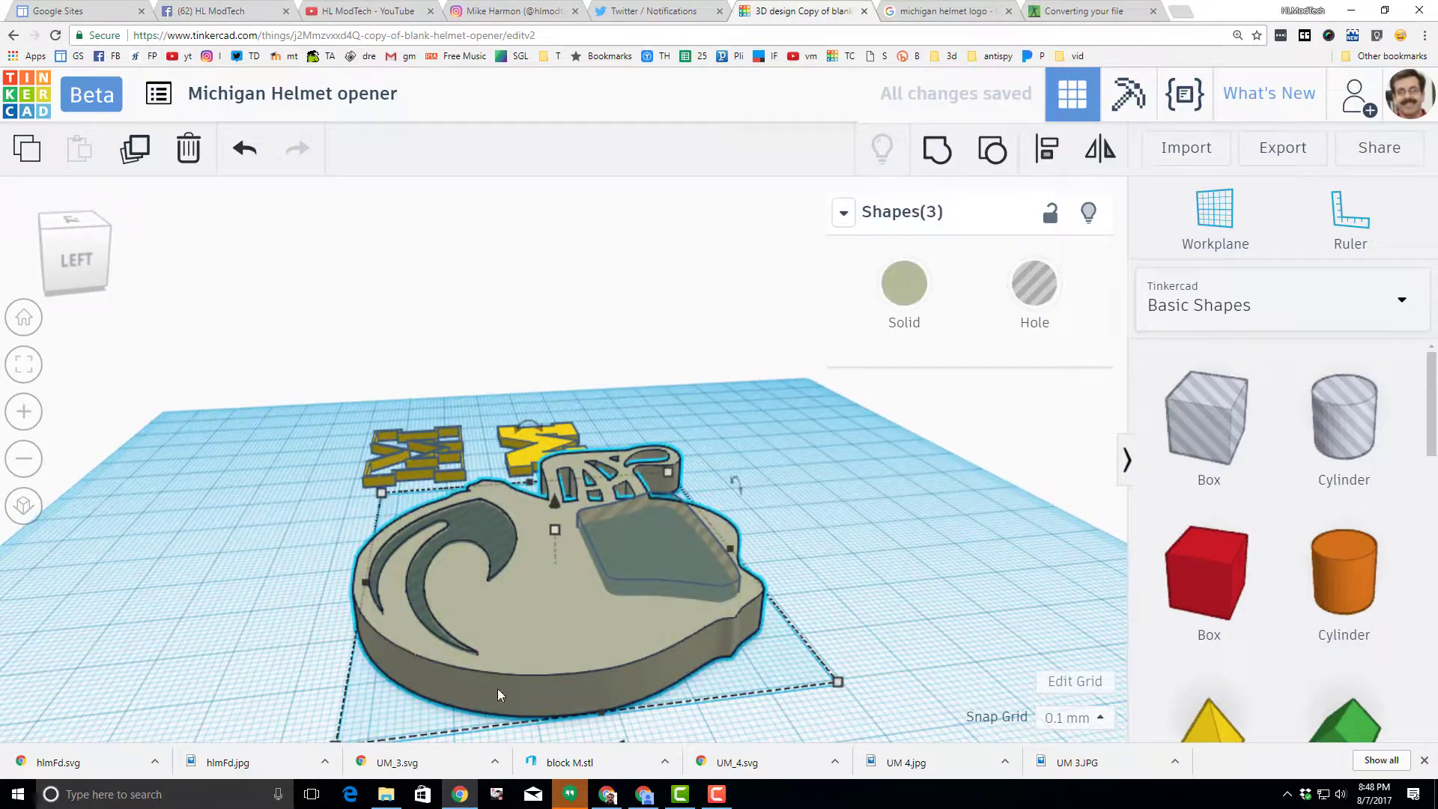
pyautogui.click(932, 161)
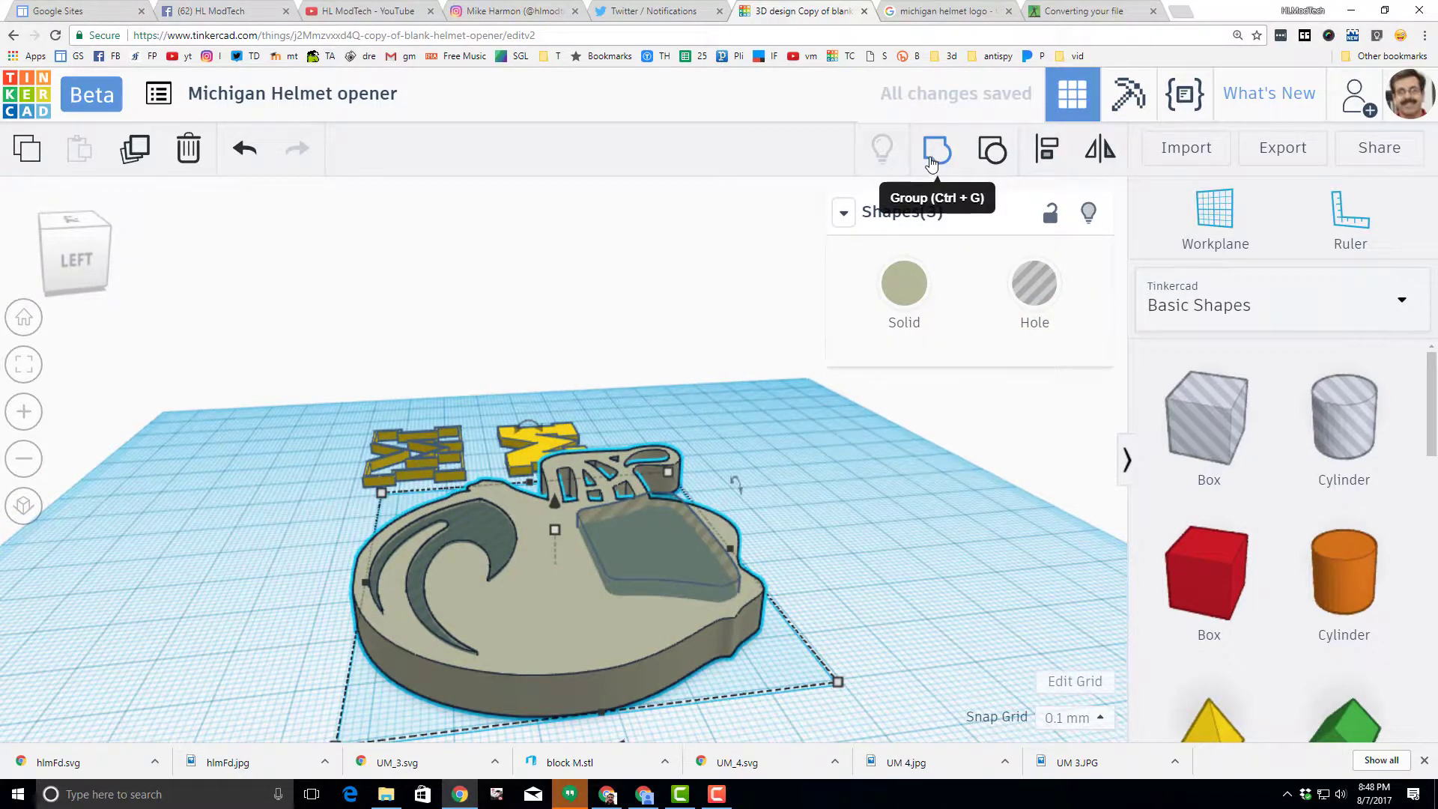
# Group the helmet with the side-opening hole, and group the result with the remaining slot hole inside that opening.
pyautogui.moveTo(711, 487); pyautogui.dragTo(154, 603, button='right')
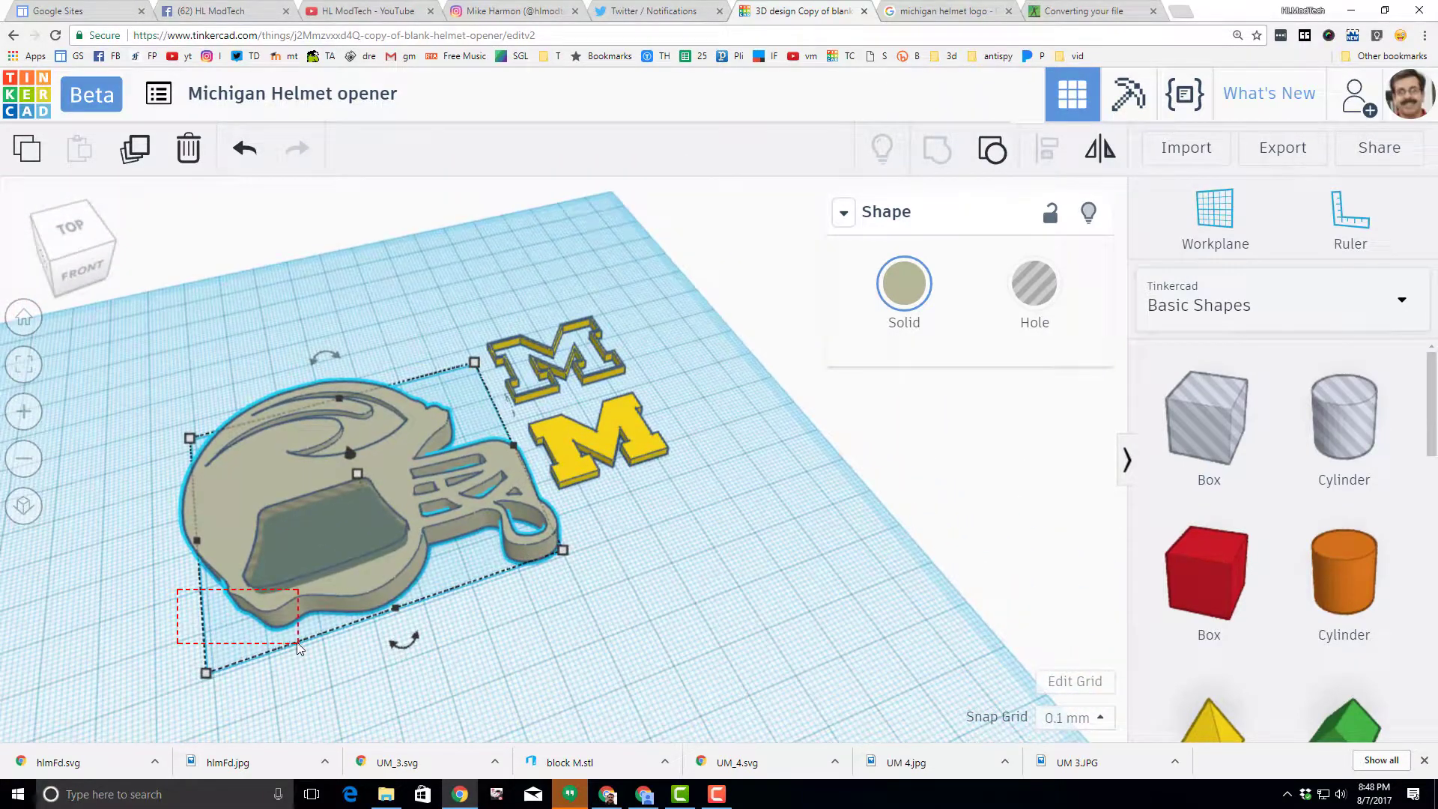
pyautogui.moveTo(298, 648); pyautogui.dragTo(298, 648)
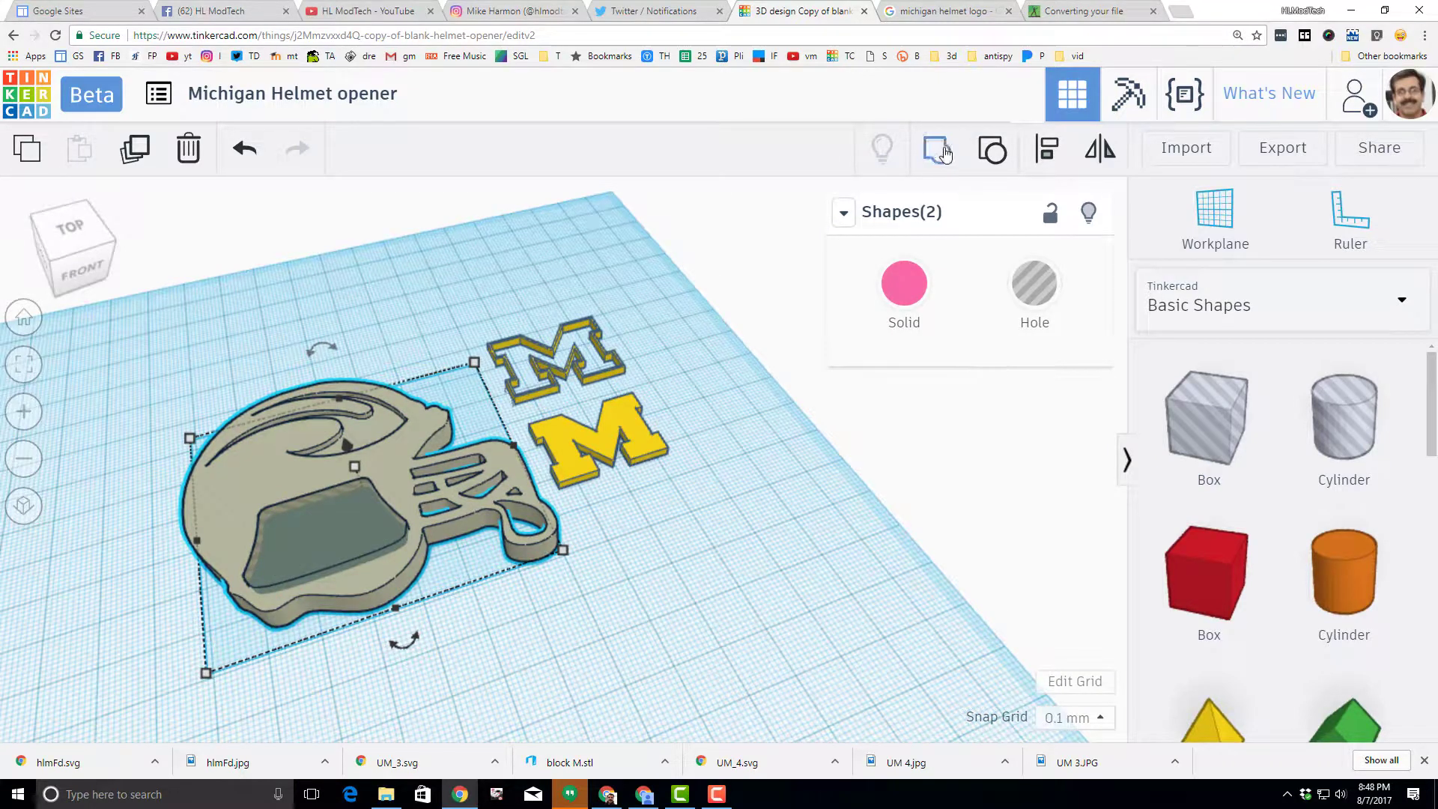
pyautogui.click(944, 152)
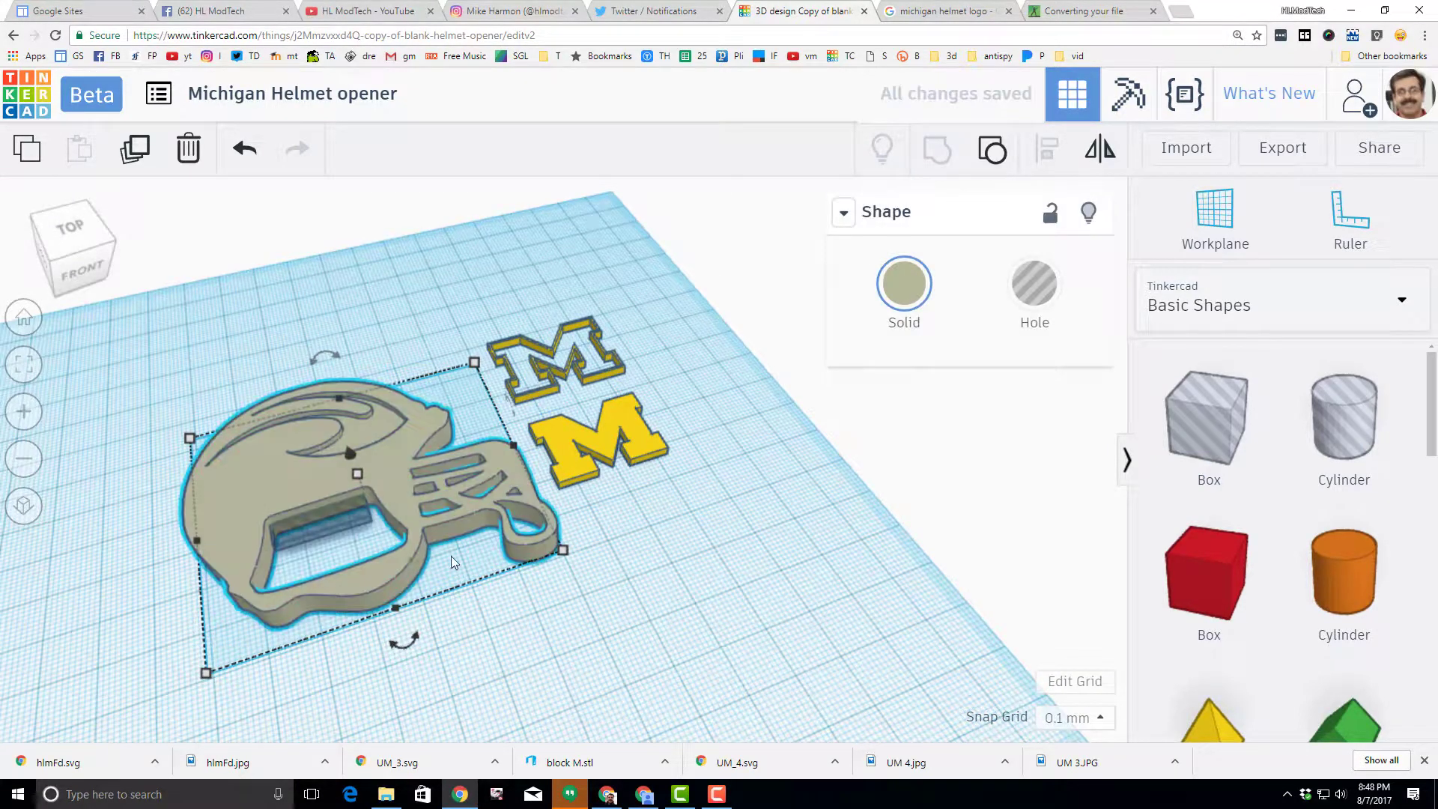
pyautogui.moveTo(299, 509); pyautogui.dragTo(335, 562)
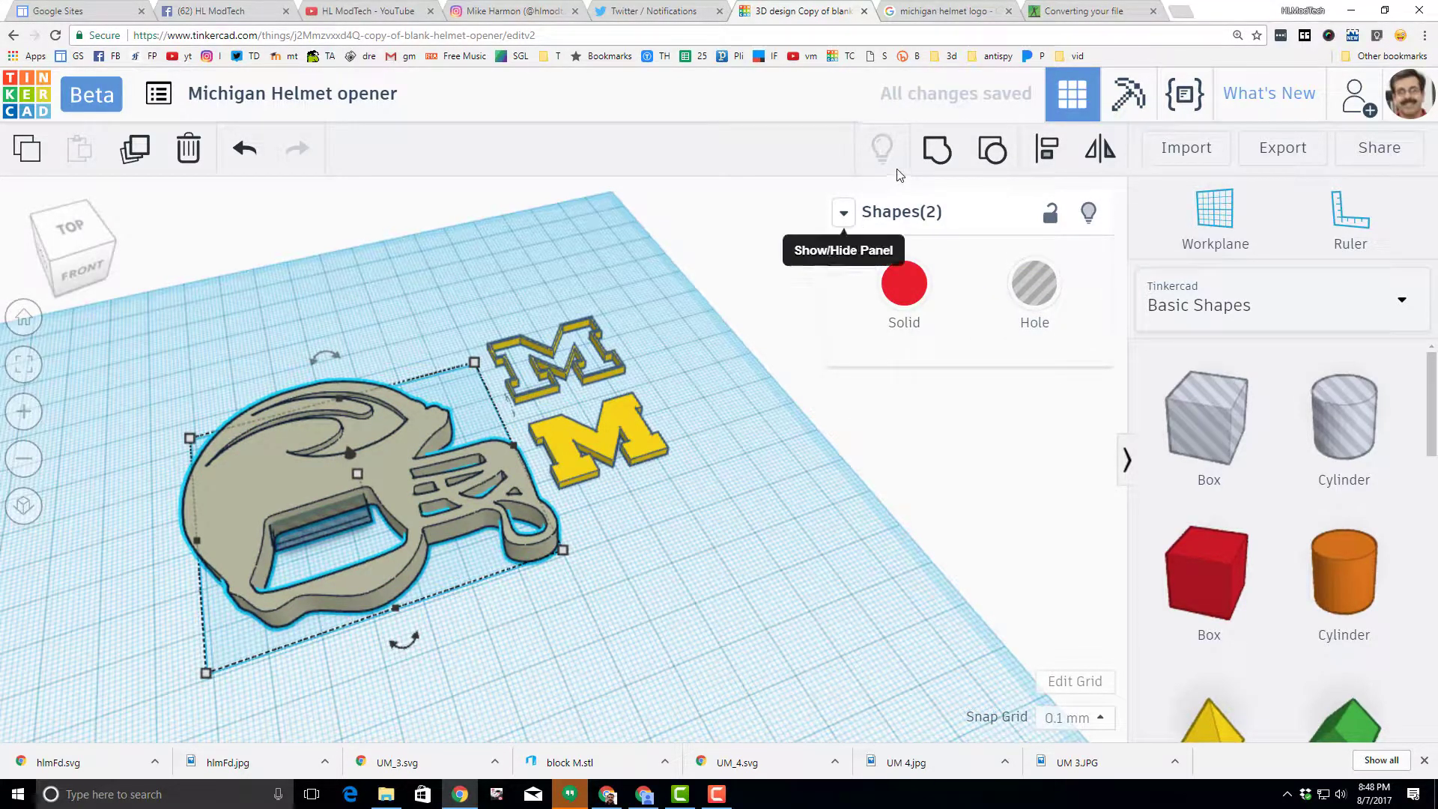
pyautogui.click(932, 152)
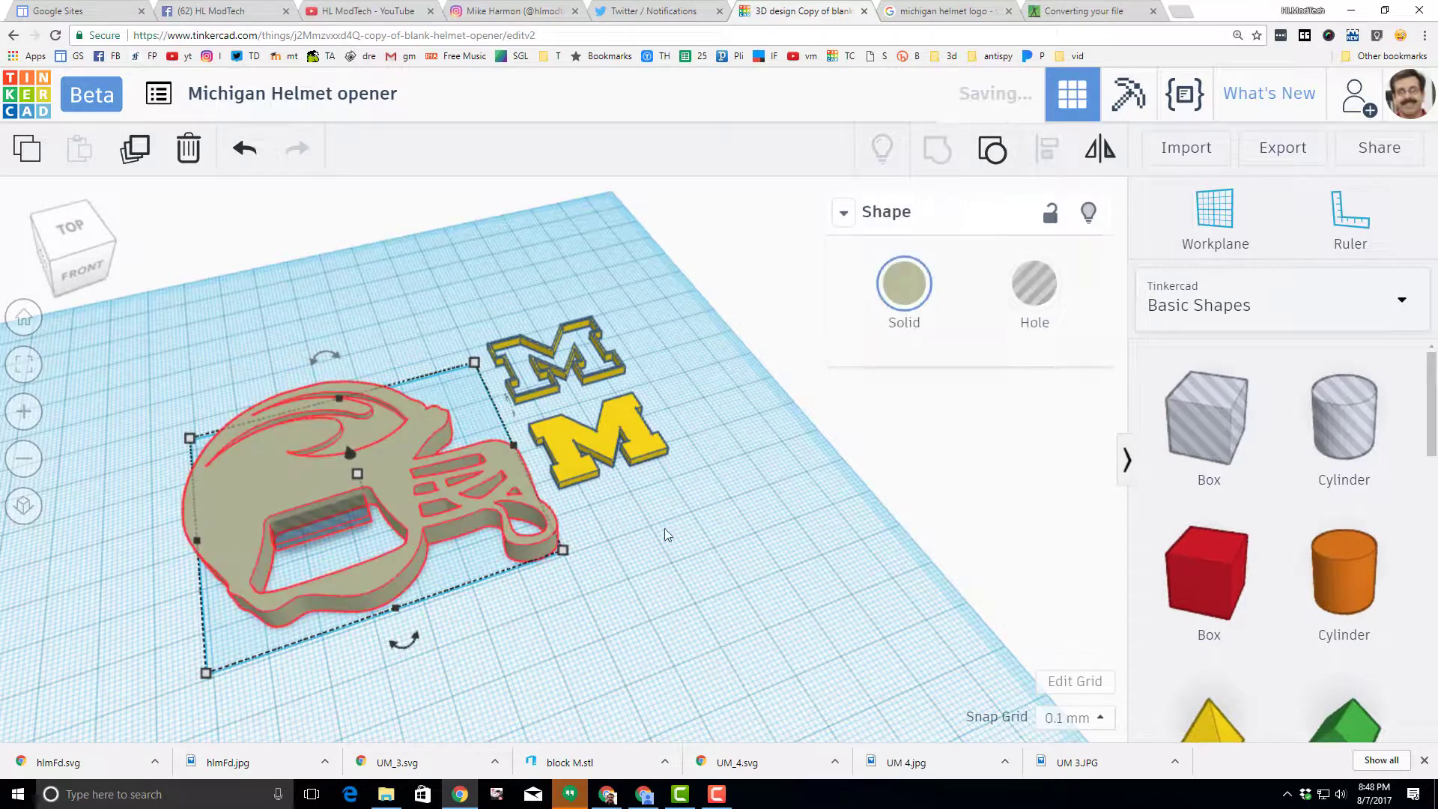
# Colour the grouped helmet dark blue.
pyautogui.moveTo(670, 652); pyautogui.dragTo(524, 707, button='right')
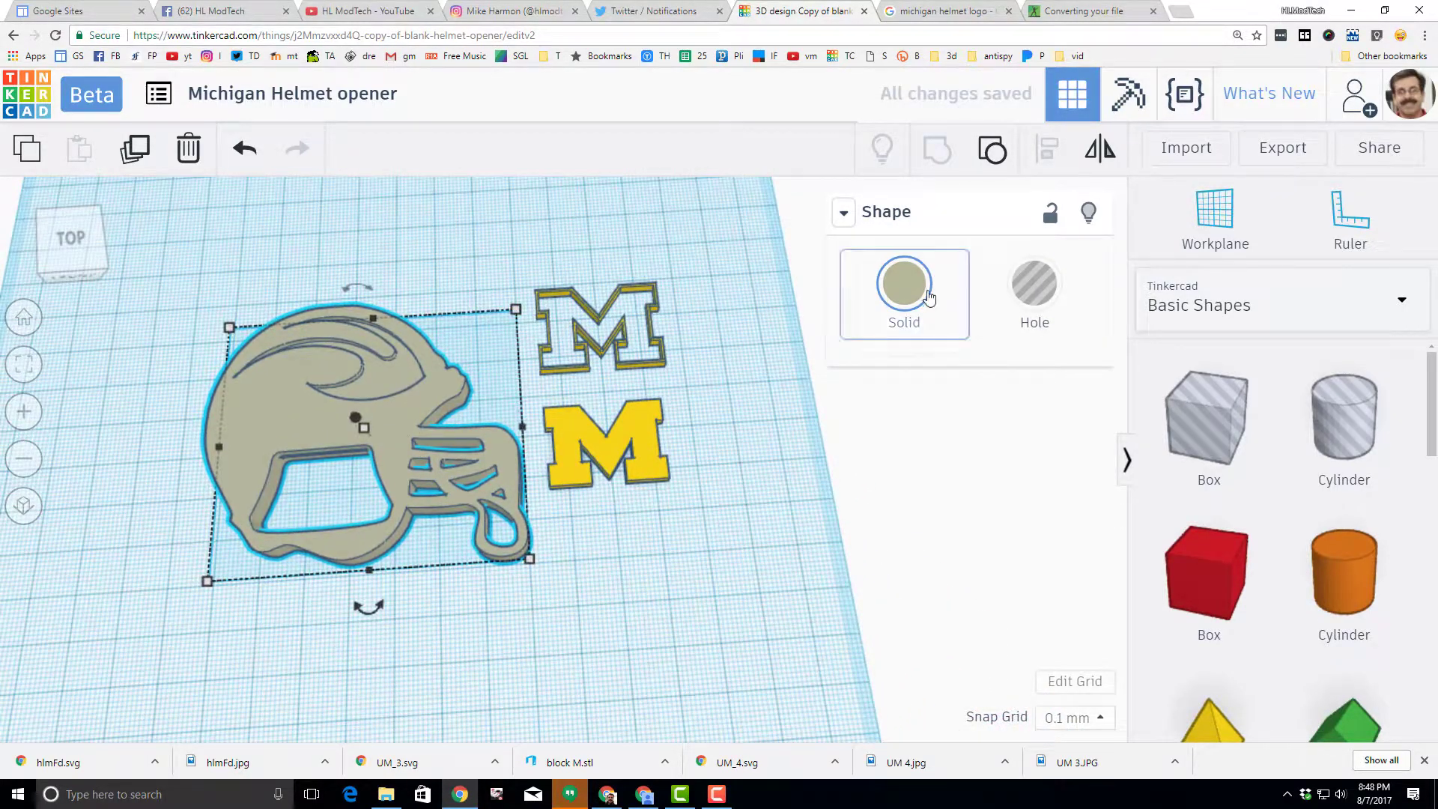
pyautogui.click(904, 283)
pyautogui.click(943, 507)
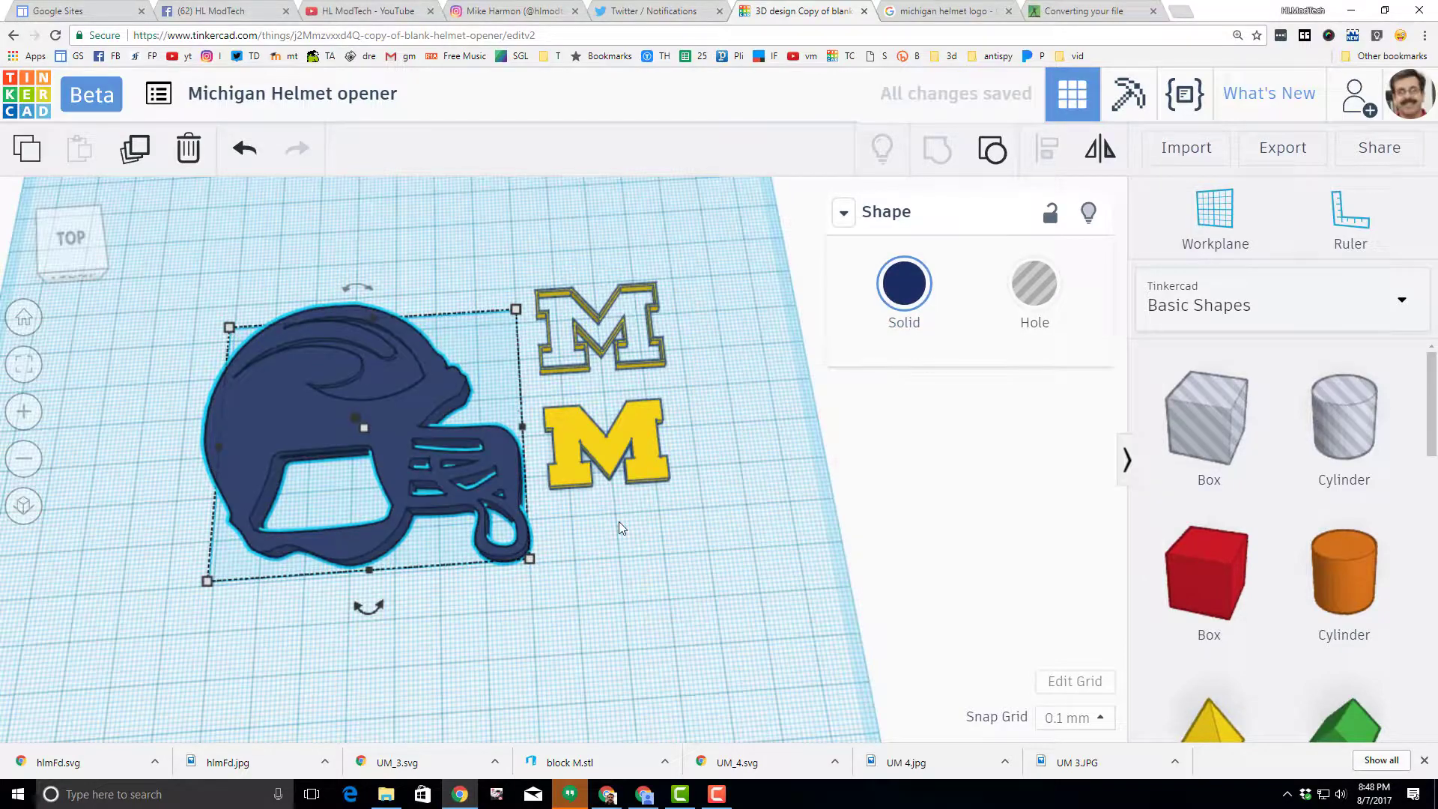
pyautogui.moveTo(496, 578); pyautogui.dragTo(252, 440, button='right')
pyautogui.scroll(5, 334, 472)
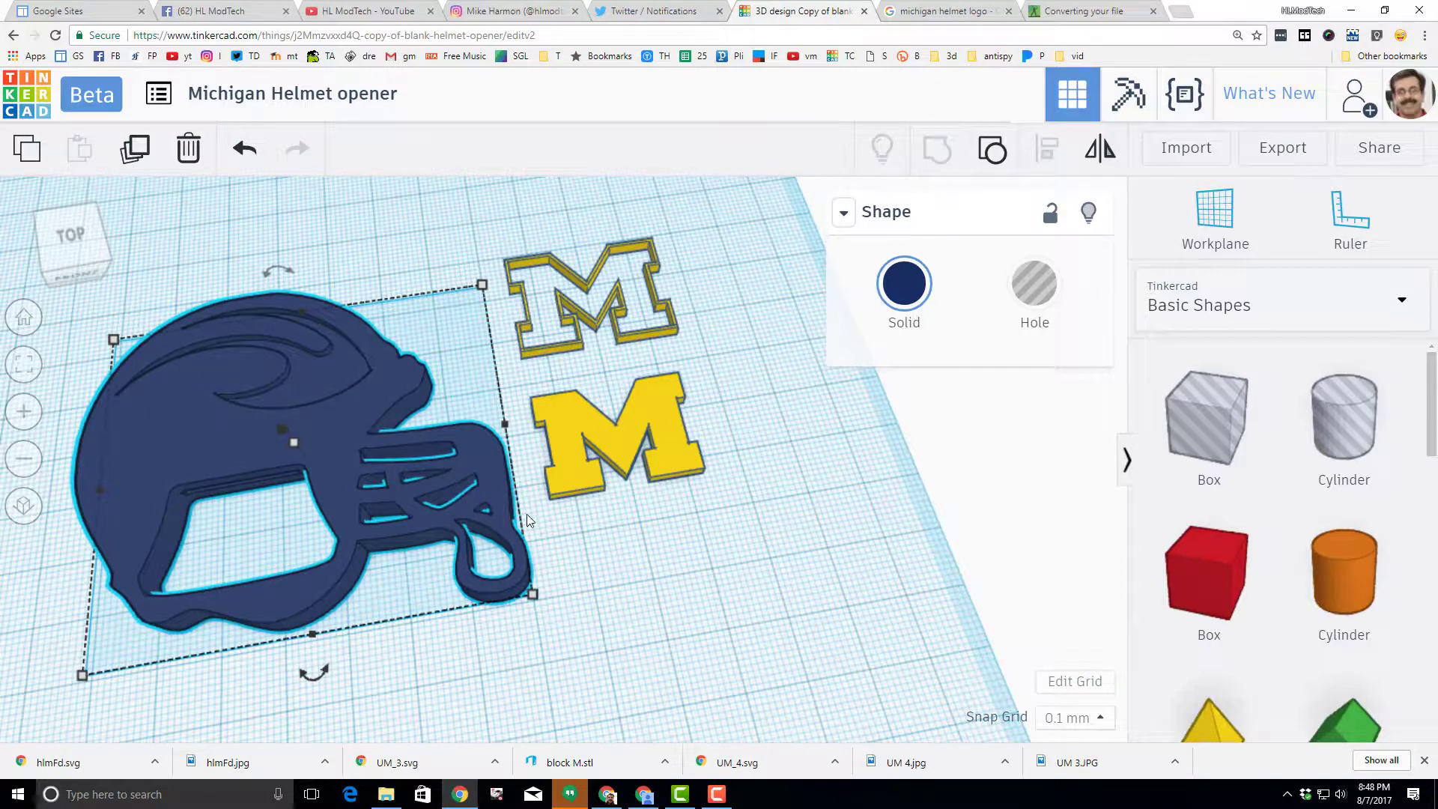
pyautogui.moveTo(664, 554); pyautogui.dragTo(606, 568, button='right')
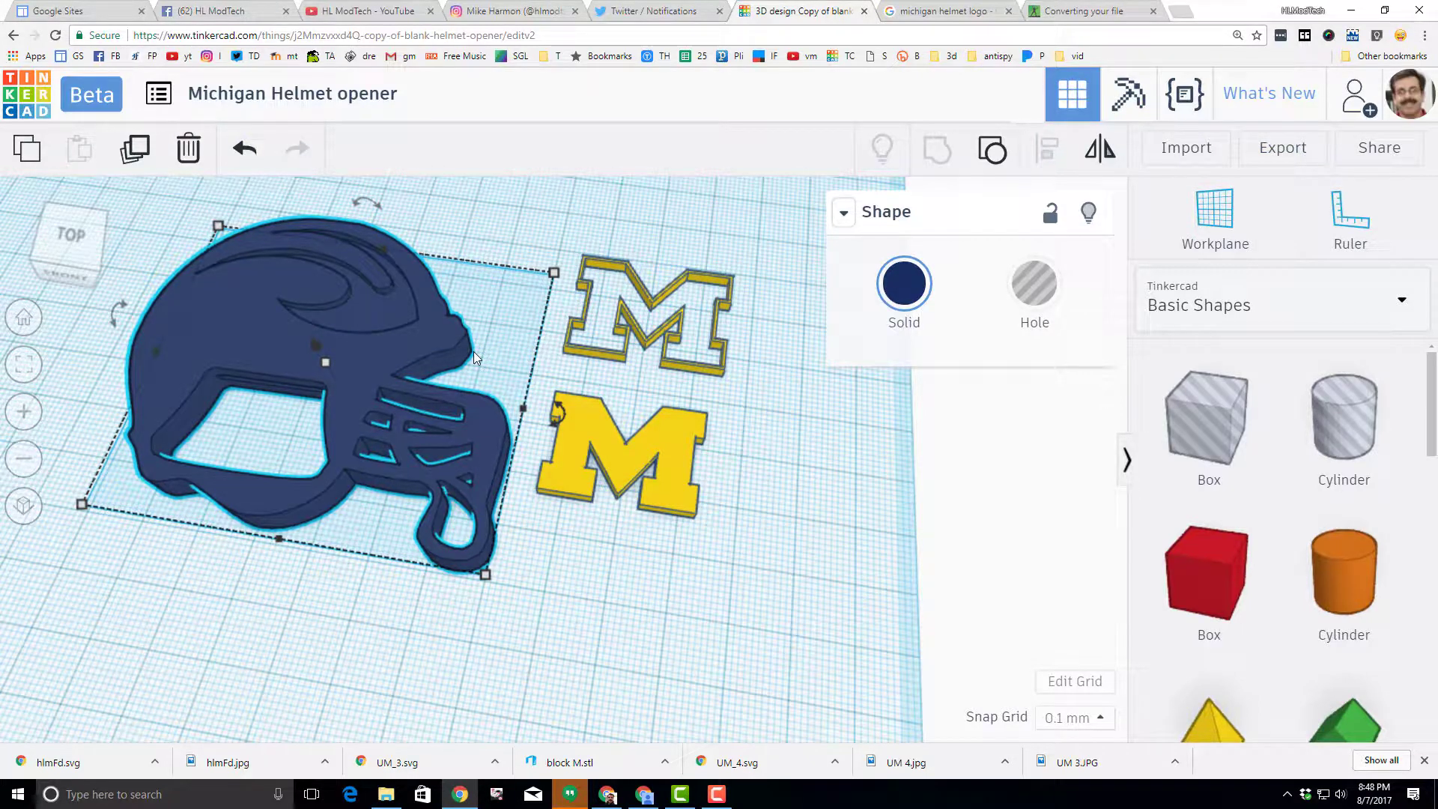
pyautogui.moveTo(758, 503); pyautogui.dragTo(790, 563, button='right')
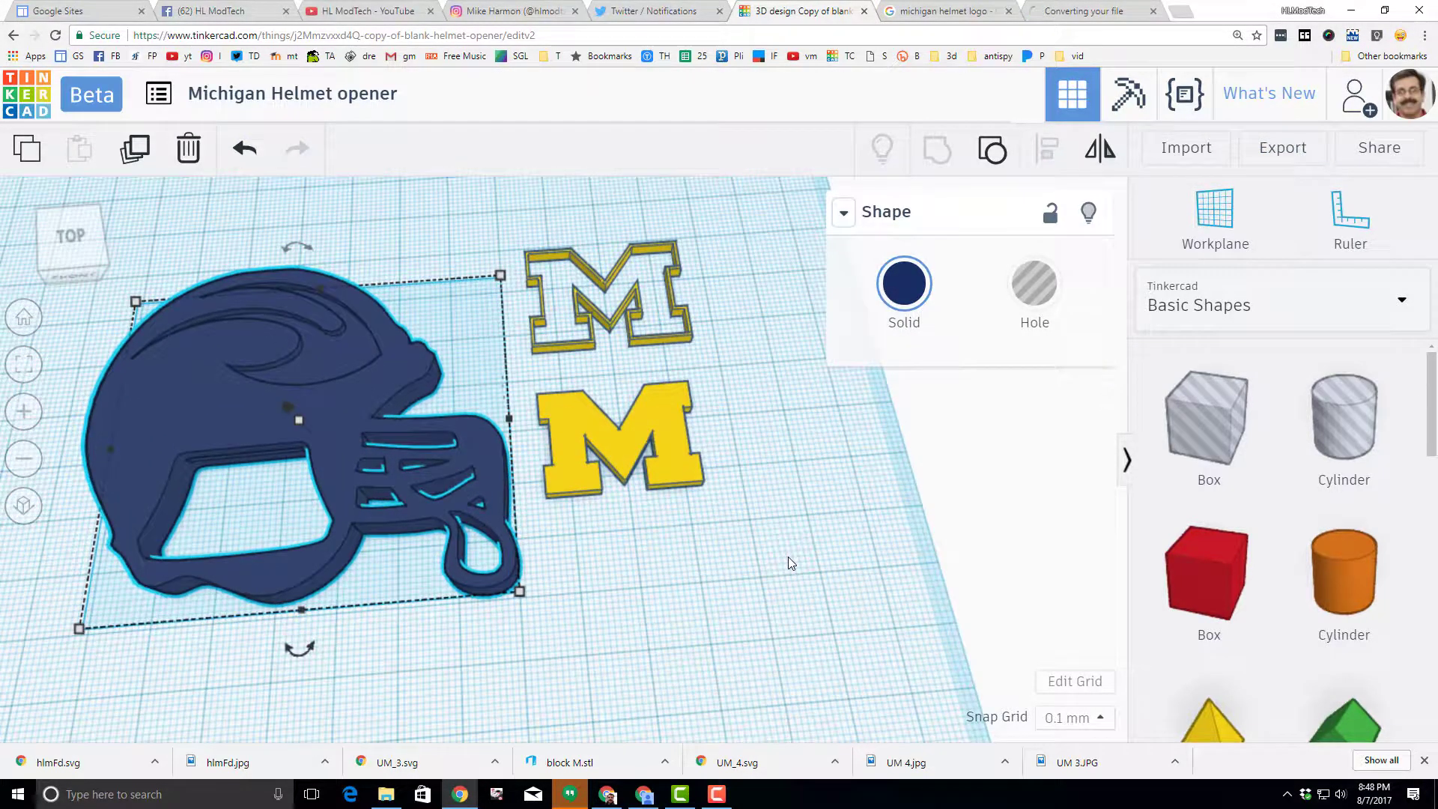